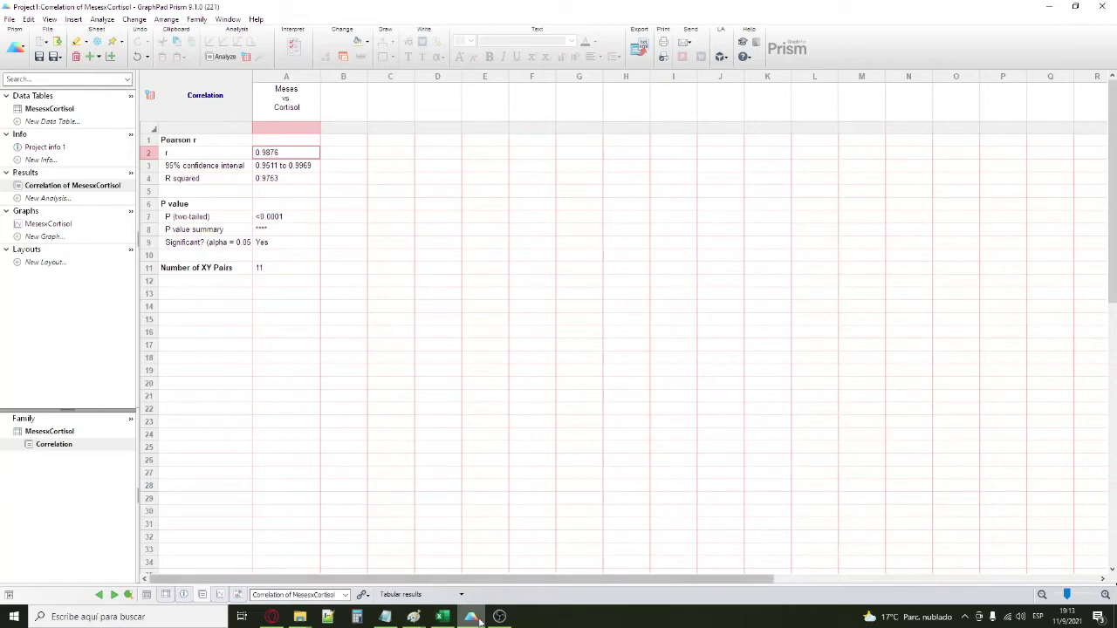
- Switch to Paint and handwrite 1 beside the perfect positive correlation plot and -1 beside the perfect negative correlation plot
{"action": "mouse_move", "coordinate": [413, 617]}
{"action": "left_click", "coordinate": [558, 559]}
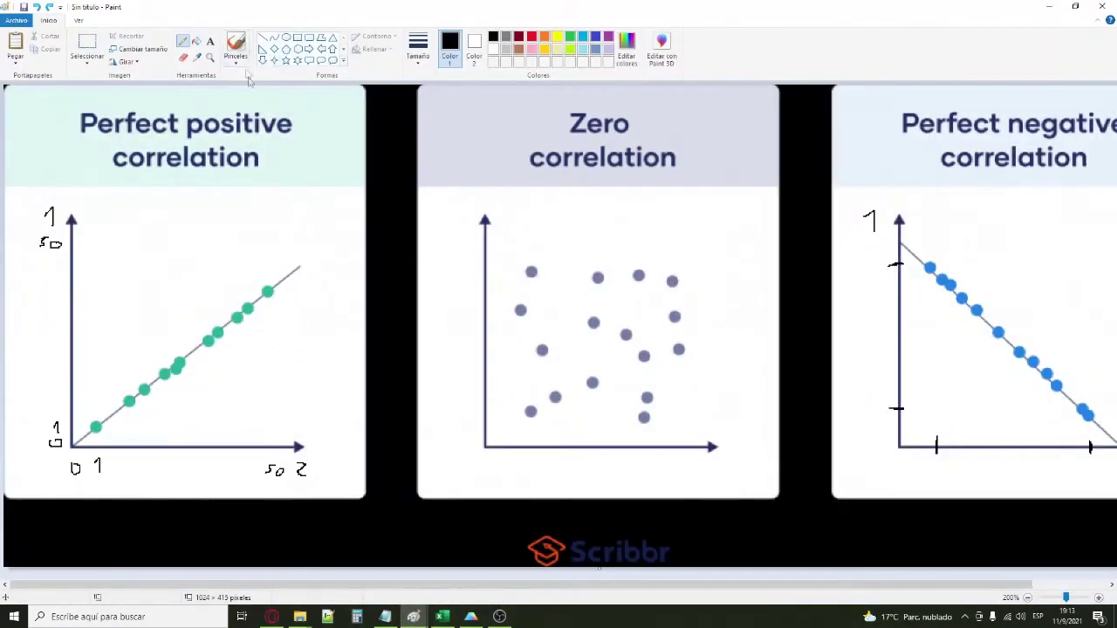
{"action": "mouse_move", "coordinate": [295, 220]}
{"action": "left_mouse_down"}
{"action": "mouse_move", "coordinate": [308, 247]}
{"action": "mouse_move", "coordinate": [346, 250]}
{"action": "left_mouse_up"}
{"action": "left_click", "coordinate": [210, 58]}
{"action": "right_click", "coordinate": [273, 105]}
{"action": "left_click", "coordinate": [183, 41]}
{"action": "mouse_move", "coordinate": [533, 155]}
{"action": "left_mouse_down"}
{"action": "mouse_move", "coordinate": [553, 146]}
{"action": "mouse_move", "coordinate": [590, 157]}
{"action": "left_mouse_up"}
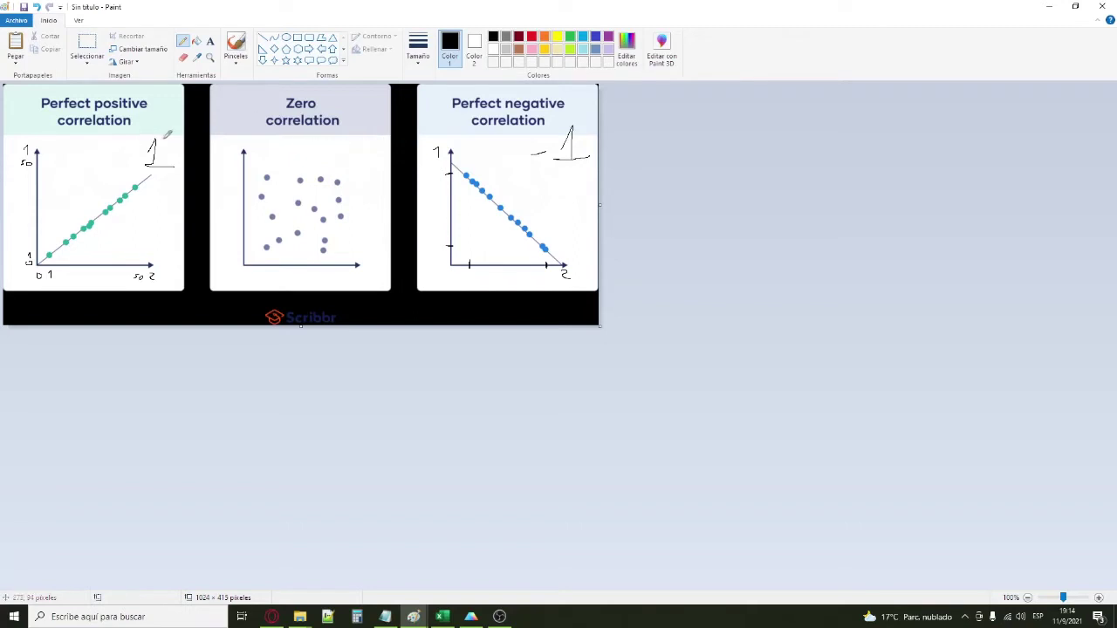
- Circle the handwritten 1, underline "negative" in the third plot's title, and handwrite 0 beside the zero correlation plot
{"action": "mouse_move", "coordinate": [171, 129]}
{"action": "left_mouse_down"}
{"action": "mouse_move", "coordinate": [137, 166]}
{"action": "mouse_move", "coordinate": [172, 128]}
{"action": "left_mouse_up"}
{"action": "left_click_drag", "start_coordinate": [515, 111], "coordinate": [563, 110]}
{"action": "mouse_move", "coordinate": [364, 157]}
{"action": "left_mouse_down"}
{"action": "mouse_move", "coordinate": [354, 175]}
{"action": "mouse_move", "coordinate": [364, 158]}
{"action": "left_mouse_up"}
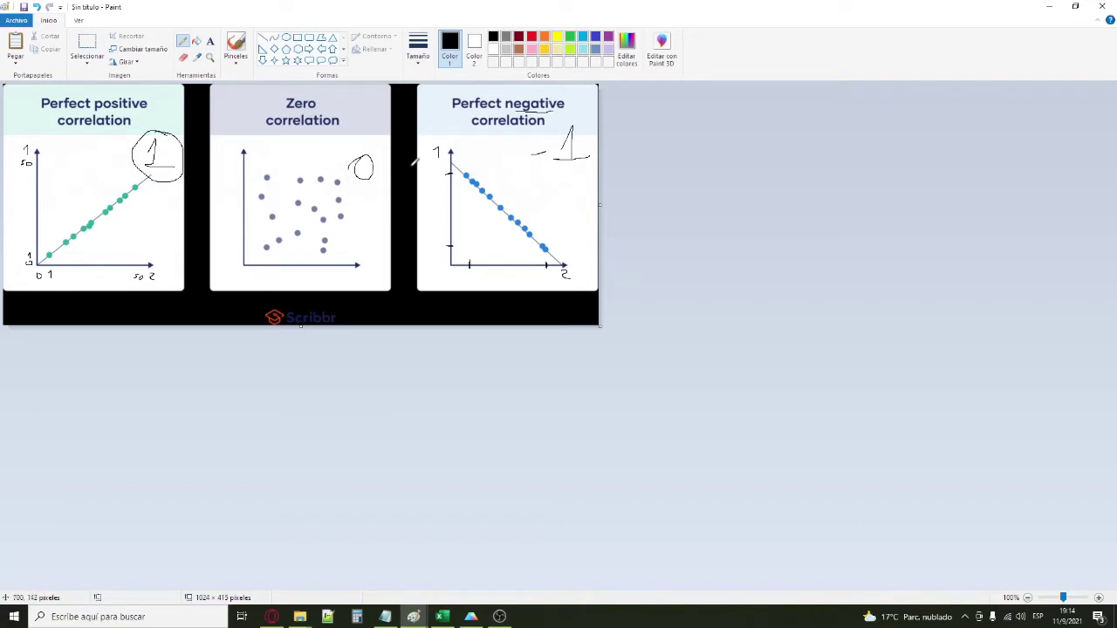
- Switch to GraphPad Prism and review the MesesxCortisol scatter graph and the correlation results sheet
{"action": "left_click", "coordinate": [471, 616]}
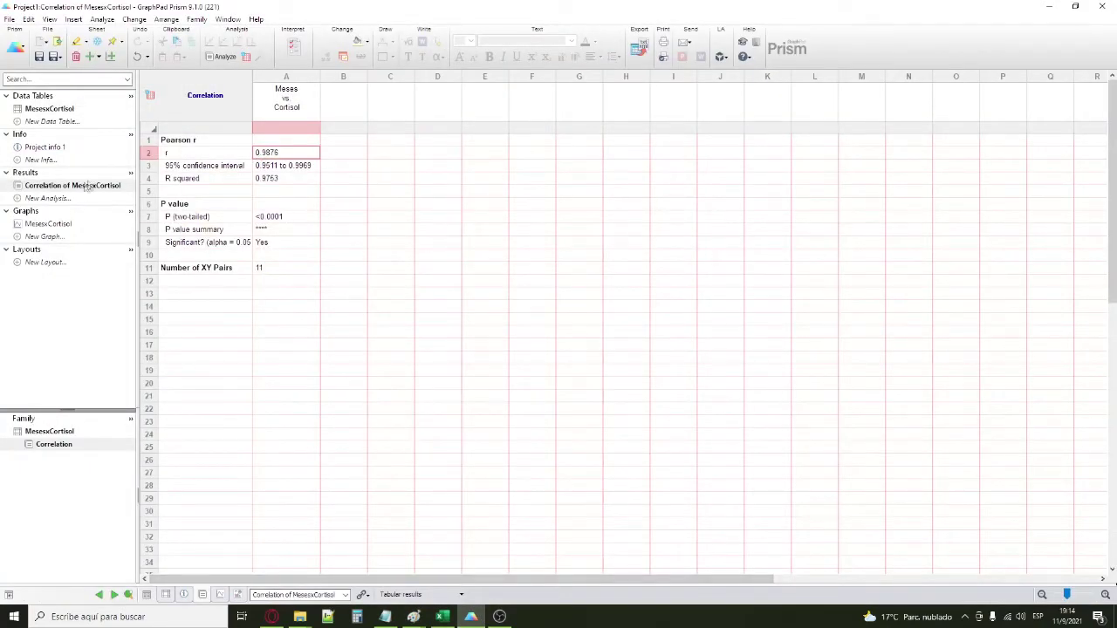
{"action": "left_click", "coordinate": [58, 224]}
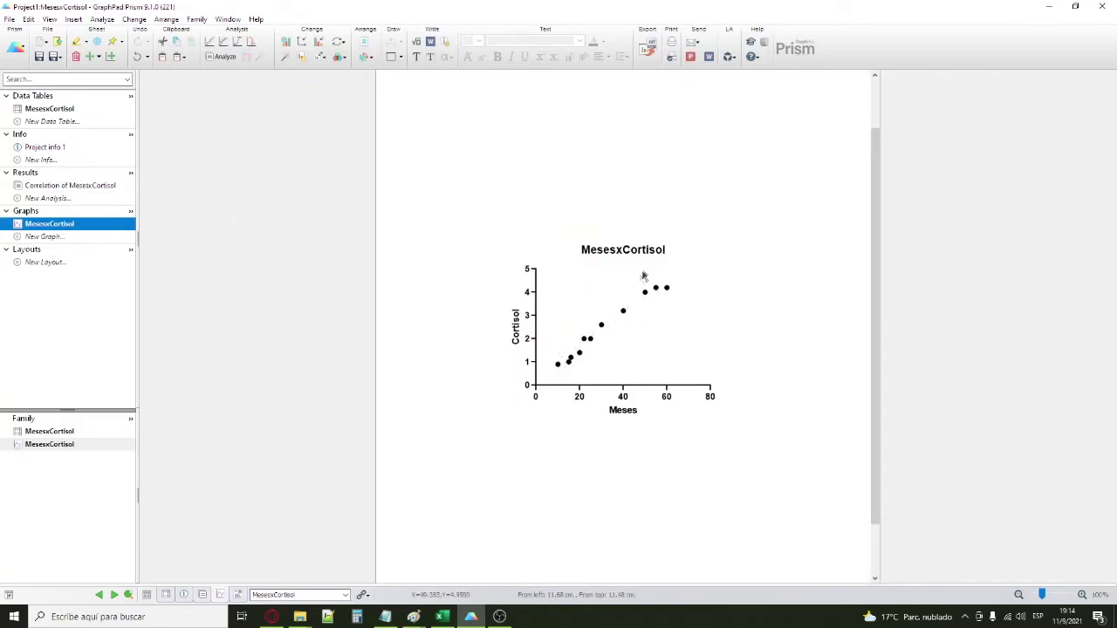
{"action": "left_click", "coordinate": [48, 185]}
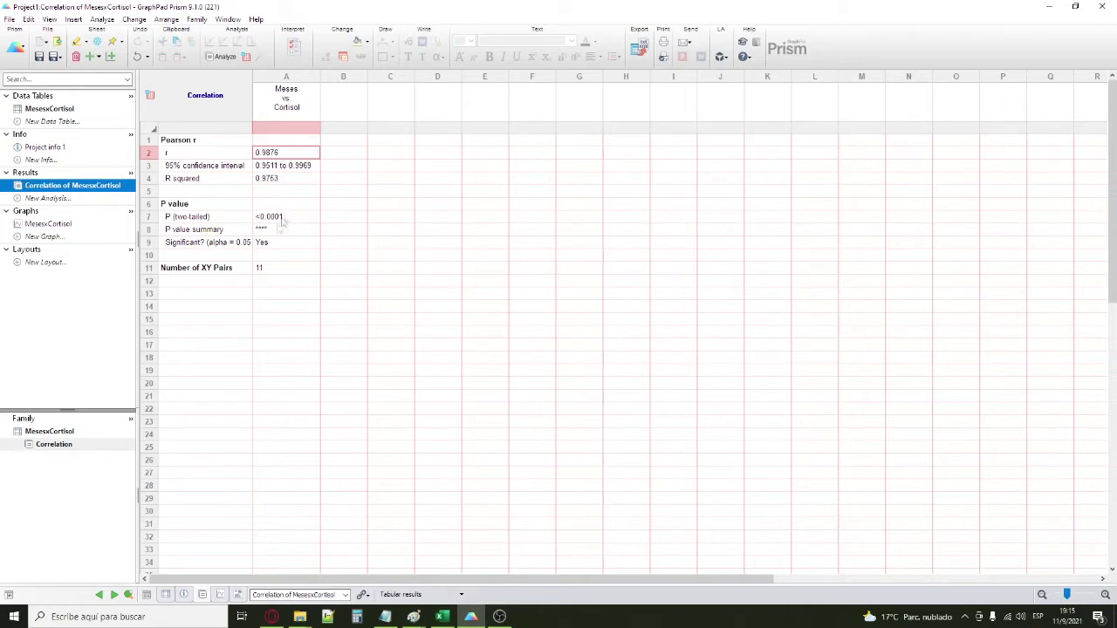
- Bring up the Notepad notes beside the results, examine the 0,05 = 5% and 0,5 = 50% lines, and minimize the notes
{"action": "left_click", "coordinate": [385, 616]}
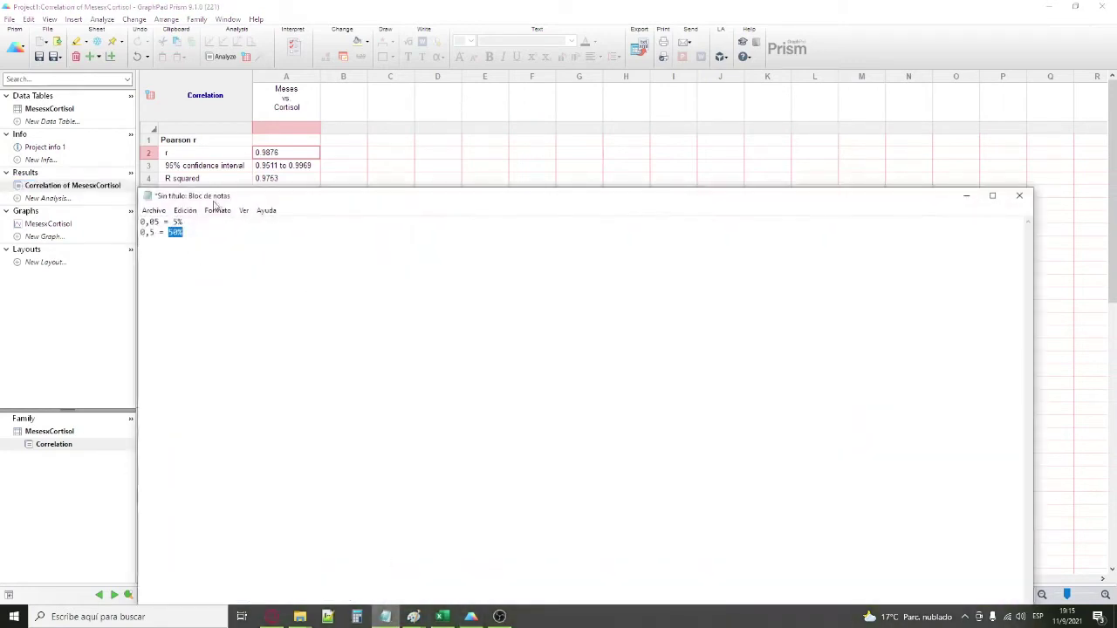
{"action": "left_click_drag", "start_coordinate": [216, 202], "coordinate": [452, 268]}
{"action": "left_click_drag", "start_coordinate": [376, 286], "coordinate": [423, 284]}
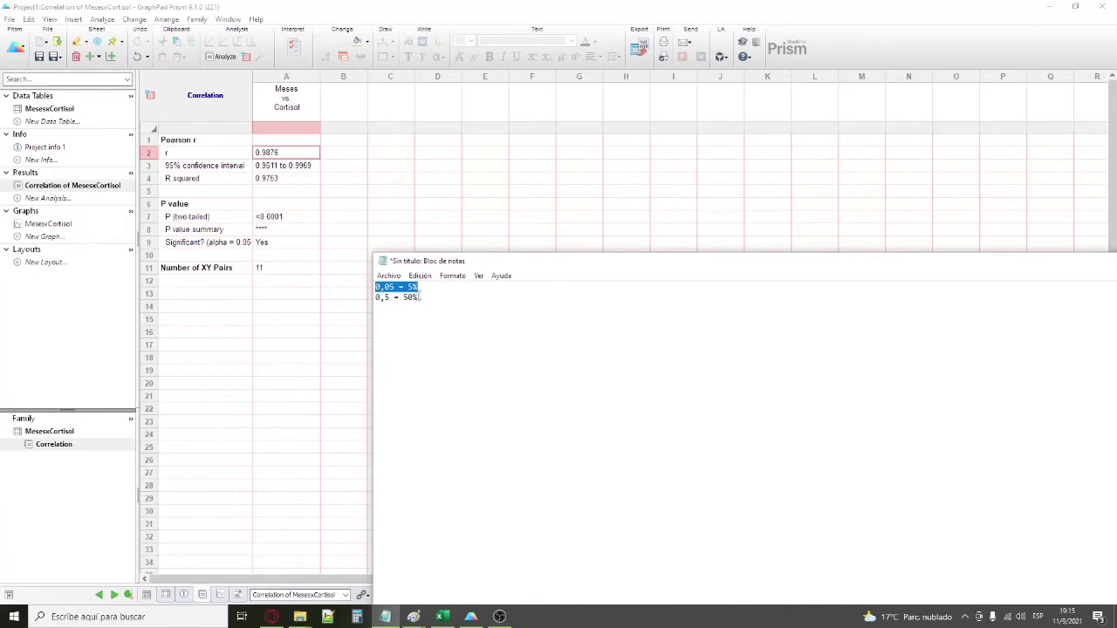
{"action": "left_click", "coordinate": [376, 297]}
{"action": "left_click_drag", "start_coordinate": [376, 298], "coordinate": [423, 298]}
{"action": "left_click", "coordinate": [403, 297]}
{"action": "left_click", "coordinate": [422, 301]}
{"action": "left_click_drag", "start_coordinate": [423, 288], "coordinate": [342, 292]}
{"action": "left_click", "coordinate": [408, 288]}
{"action": "double_click", "coordinate": [610, 262]}
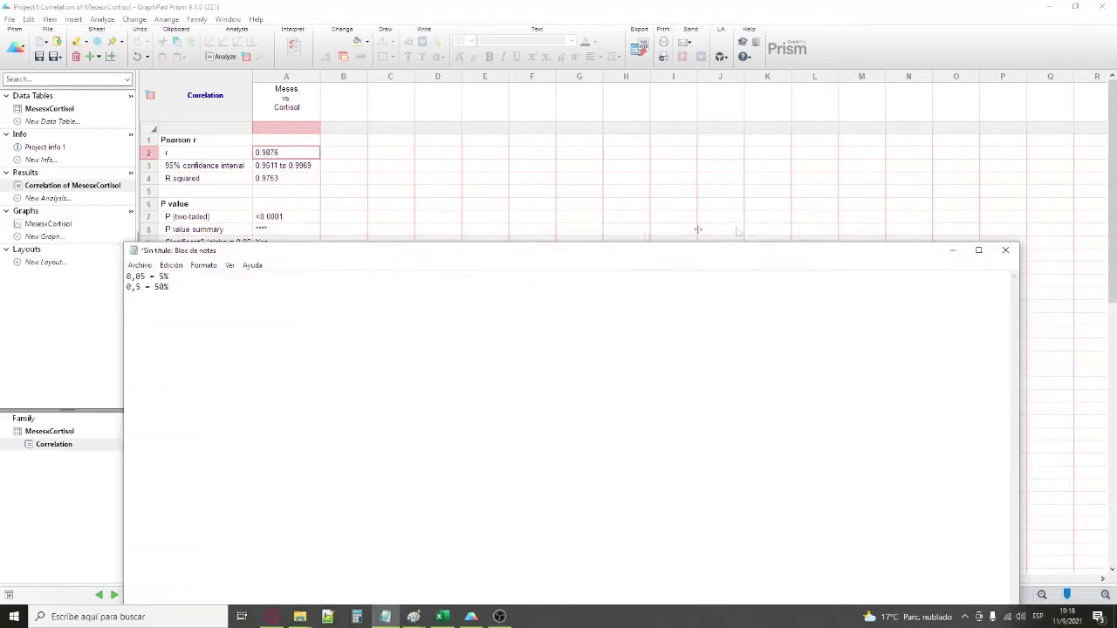
{"action": "left_click", "coordinate": [952, 250]}
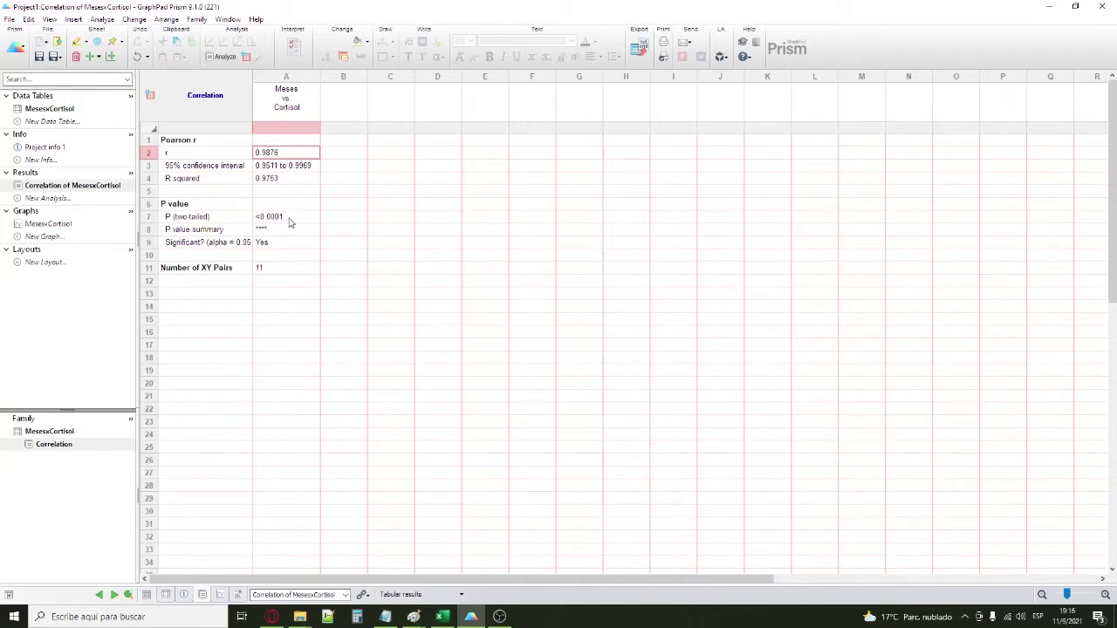
- Compare the MesesxCortisol correlation coefficient and P value with the points on the scatter graph
{"action": "left_click", "coordinate": [65, 189]}
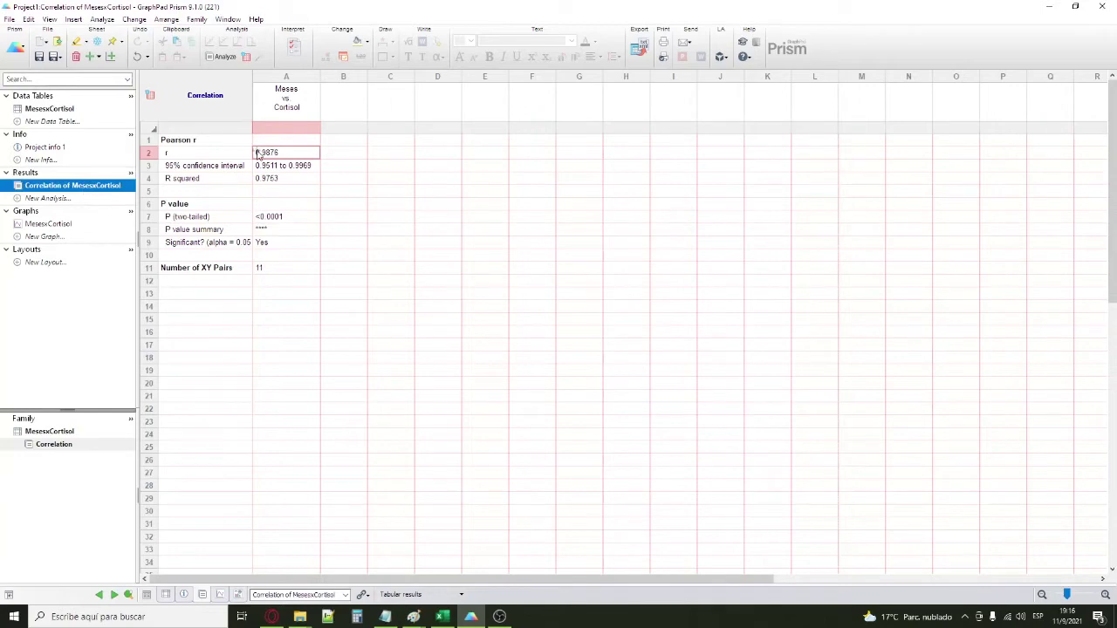
{"action": "left_click", "coordinate": [49, 224]}
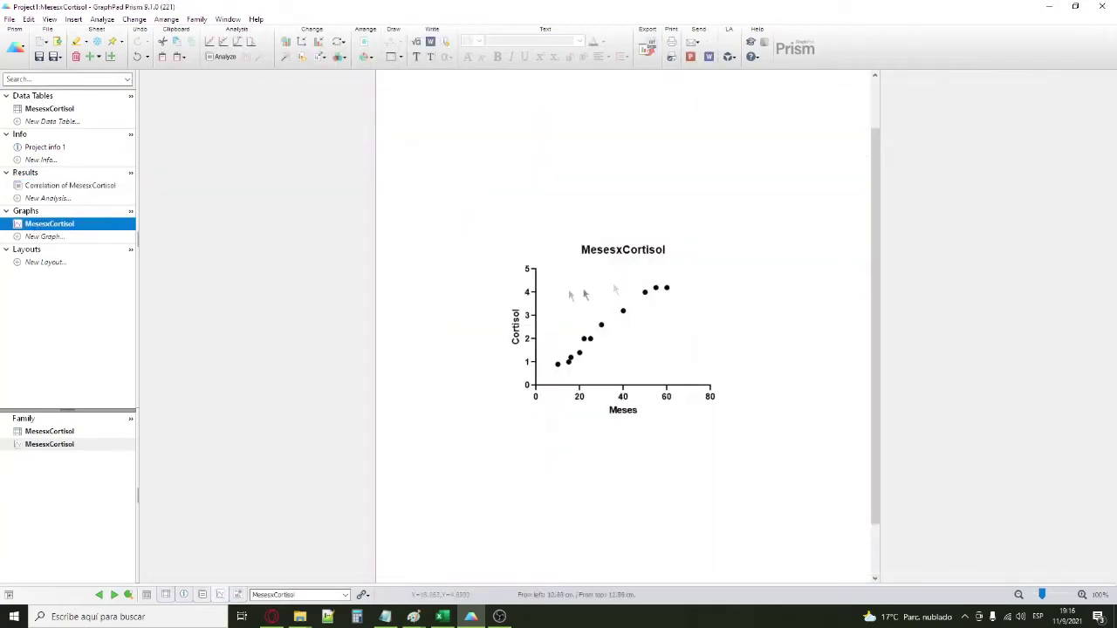
{"action": "left_click", "coordinate": [59, 185]}
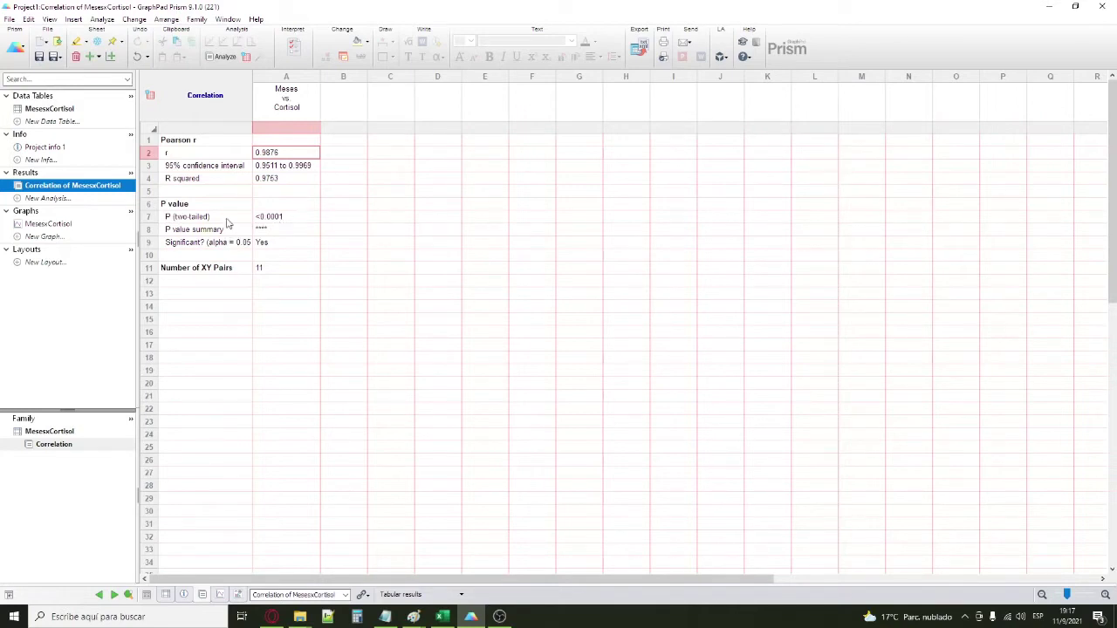
{"action": "left_click", "coordinate": [79, 225]}
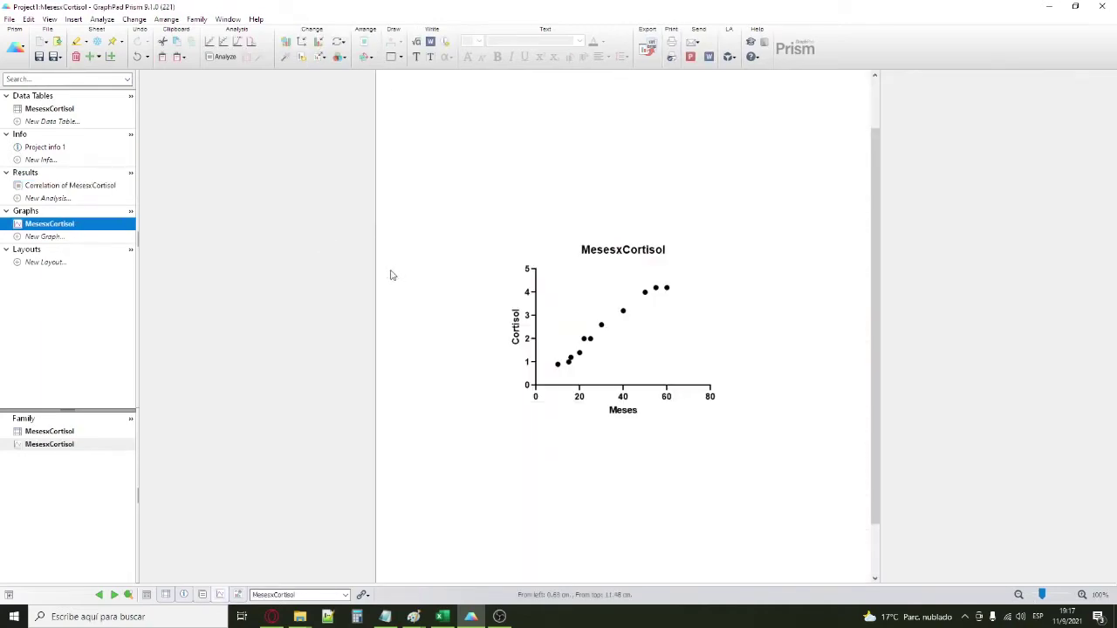
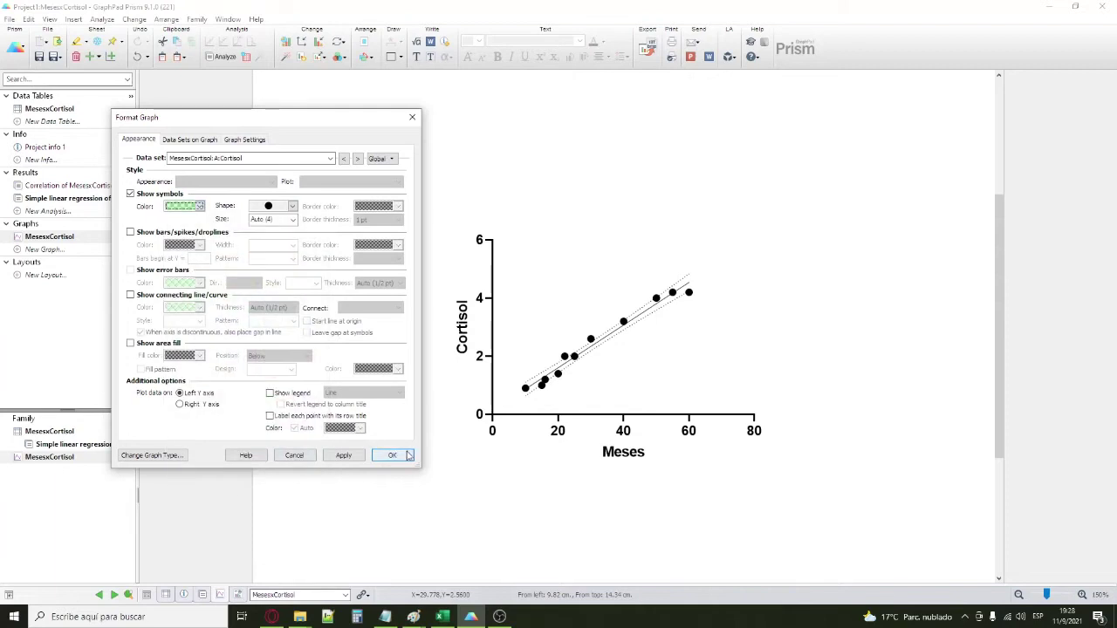
- Open the regression line's formatting on the MesesxCortisol graph and set the connecting line color to almost transparent (75%) blue-violet
{"action": "double_click", "coordinate": [605, 336]}
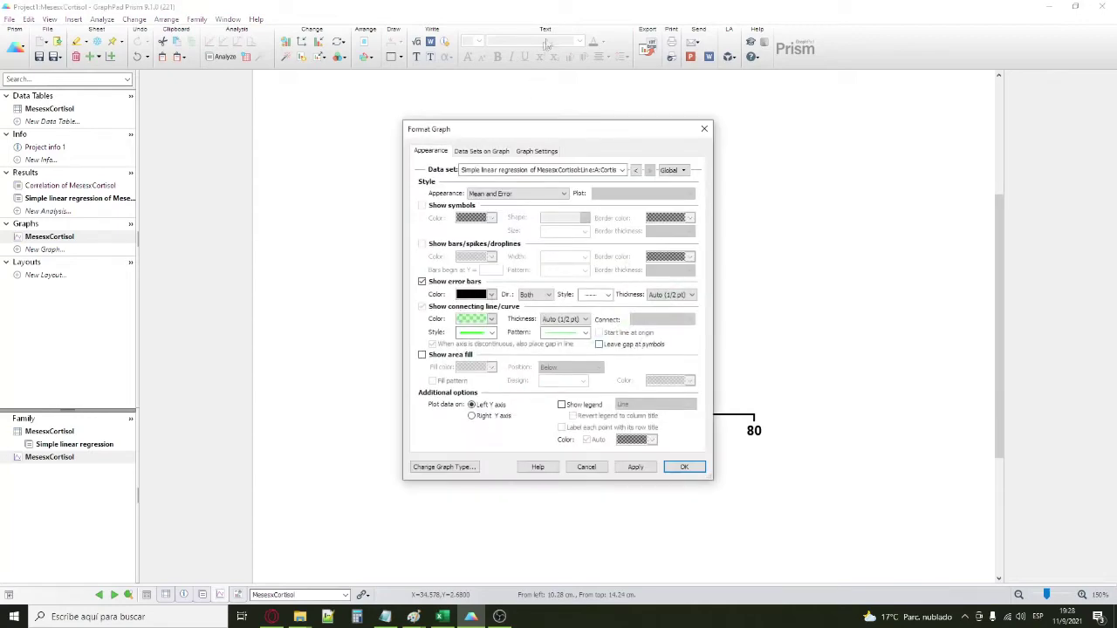
{"action": "left_click_drag", "start_coordinate": [533, 132], "coordinate": [288, 157]}
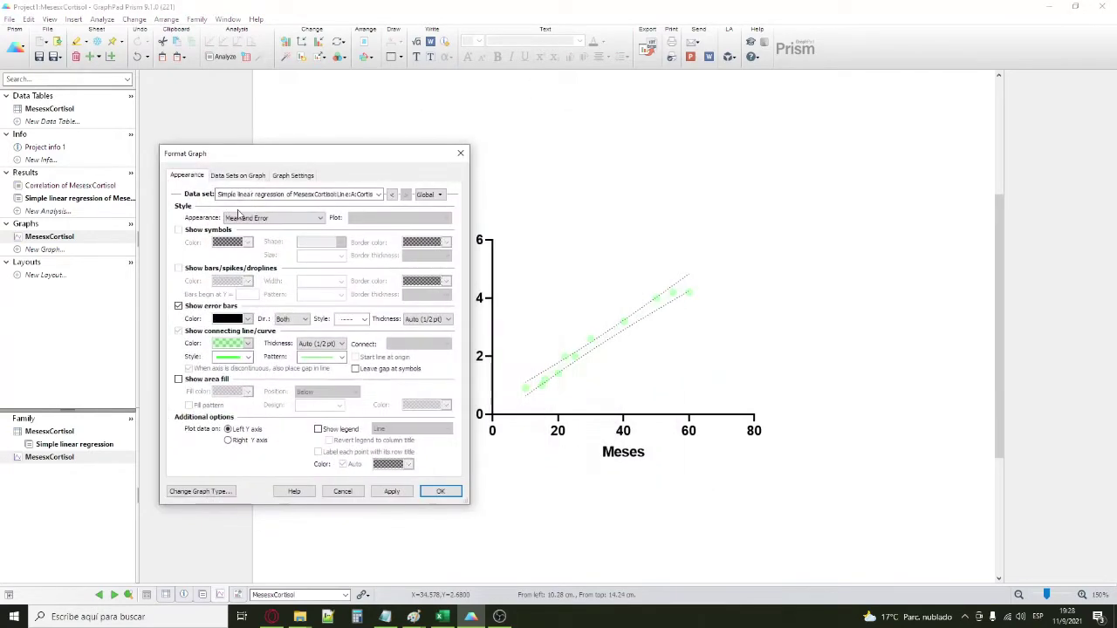
{"action": "left_click", "coordinate": [247, 346]}
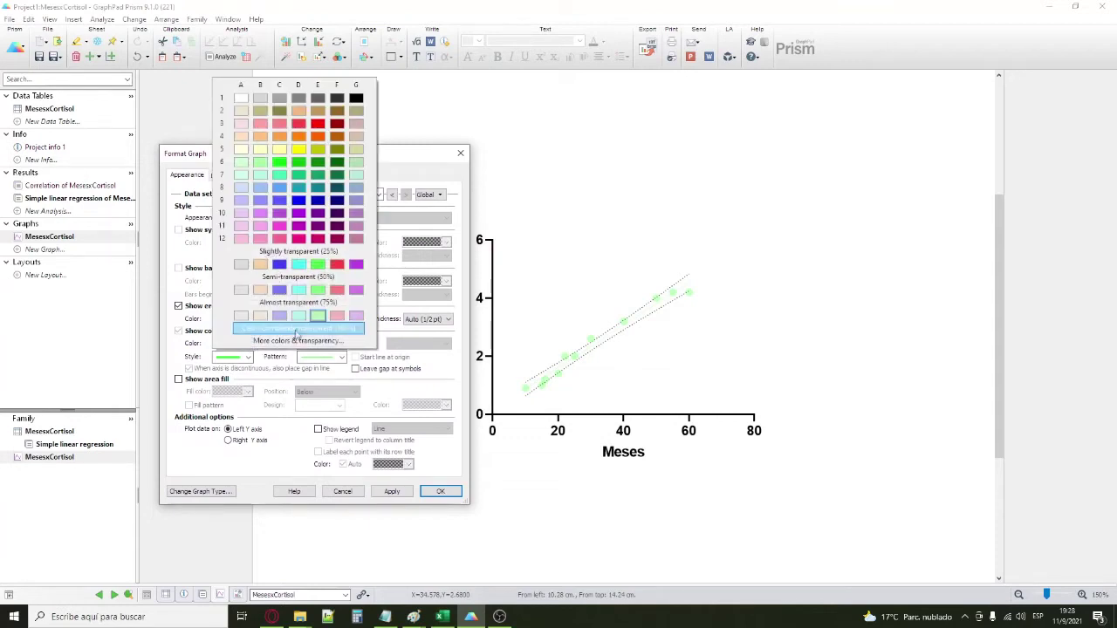
{"action": "left_click", "coordinate": [279, 316]}
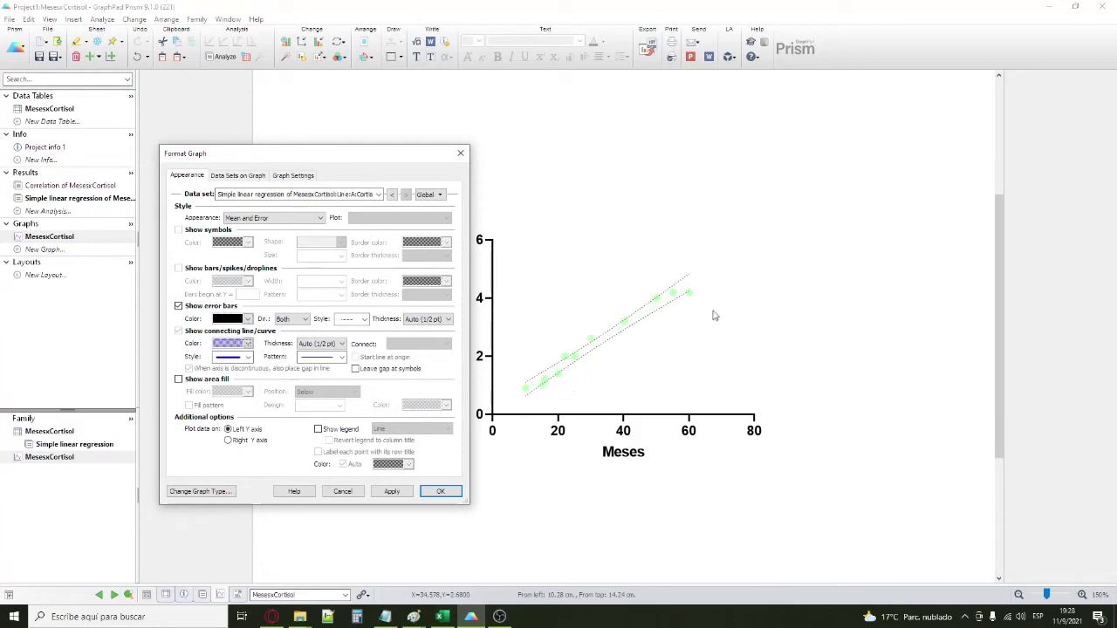
- Enable area fill for the regression line in dark purple, position it within the error bands, and apply the formatting
{"action": "left_click", "coordinate": [178, 379]}
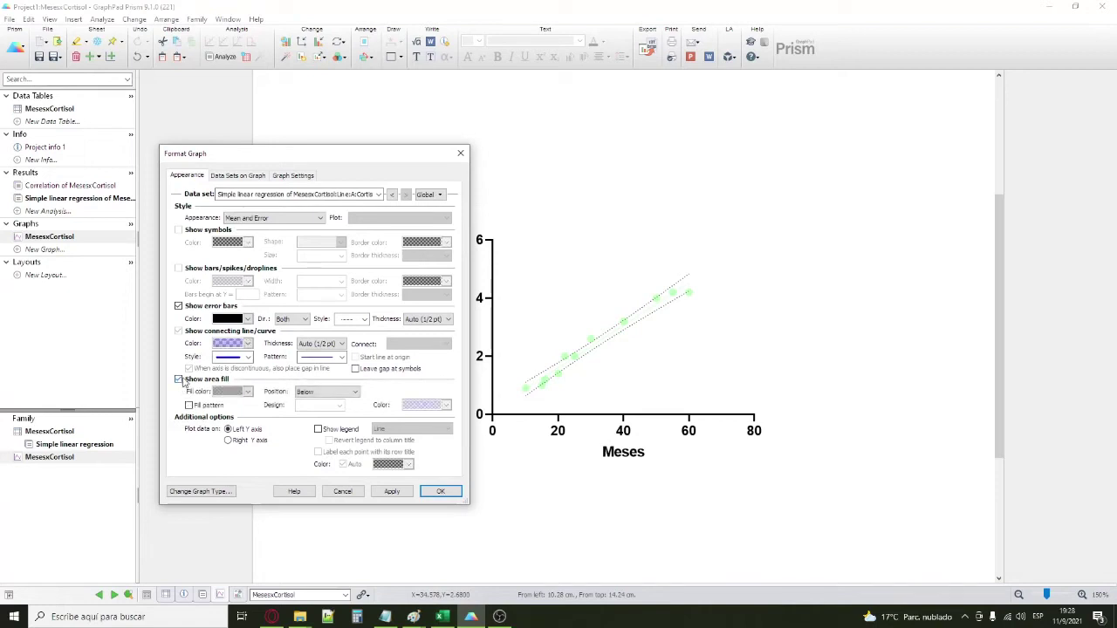
{"action": "left_click", "coordinate": [234, 393]}
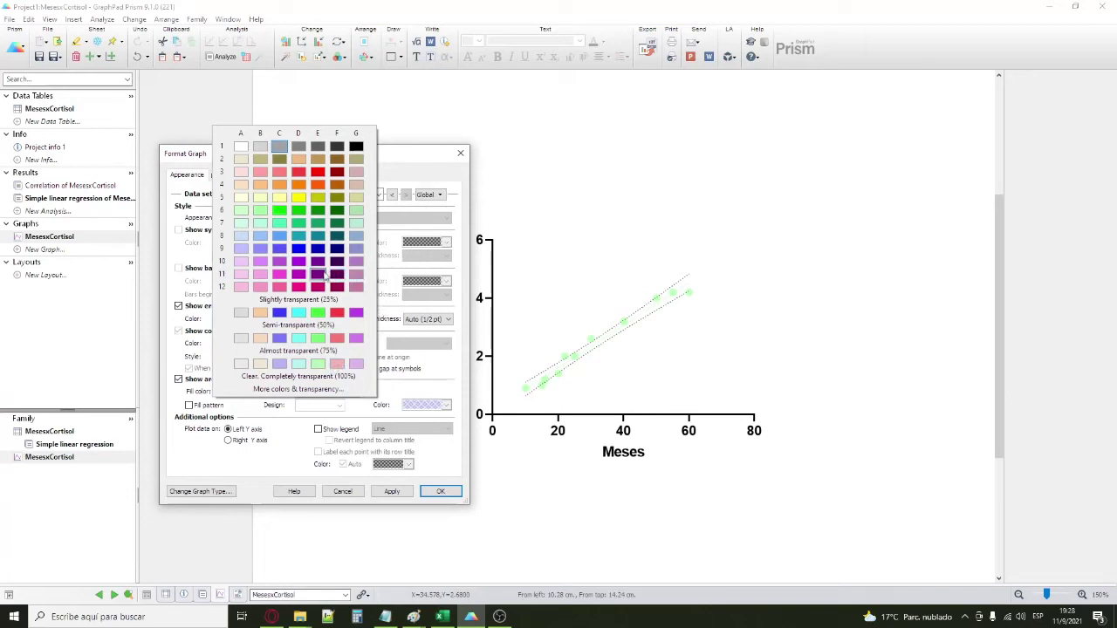
{"action": "left_click", "coordinate": [318, 261]}
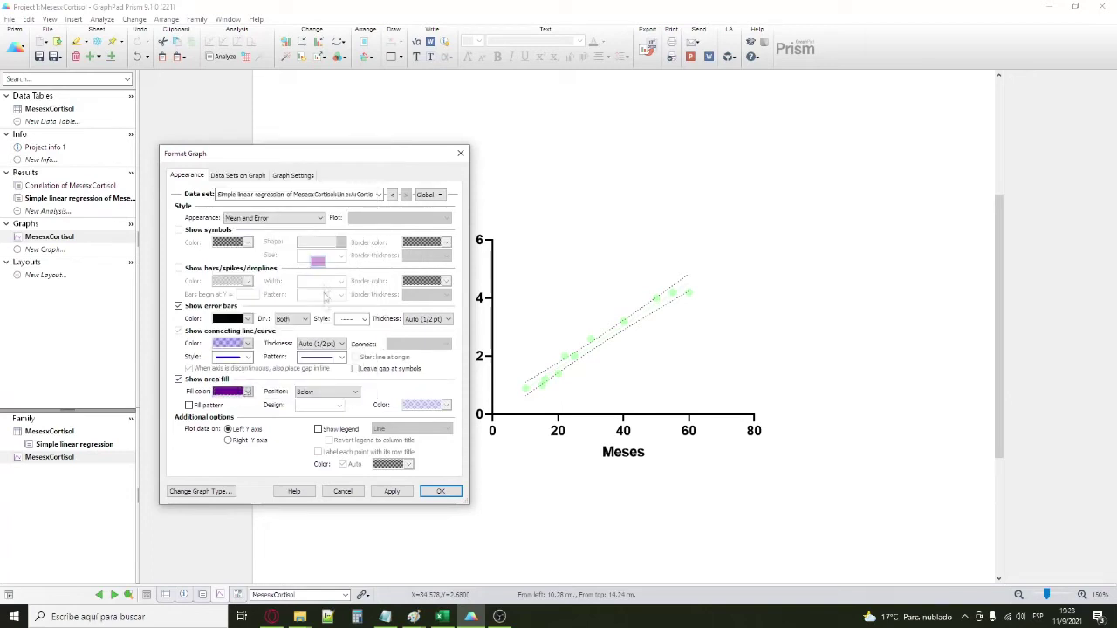
{"action": "left_click", "coordinate": [312, 393]}
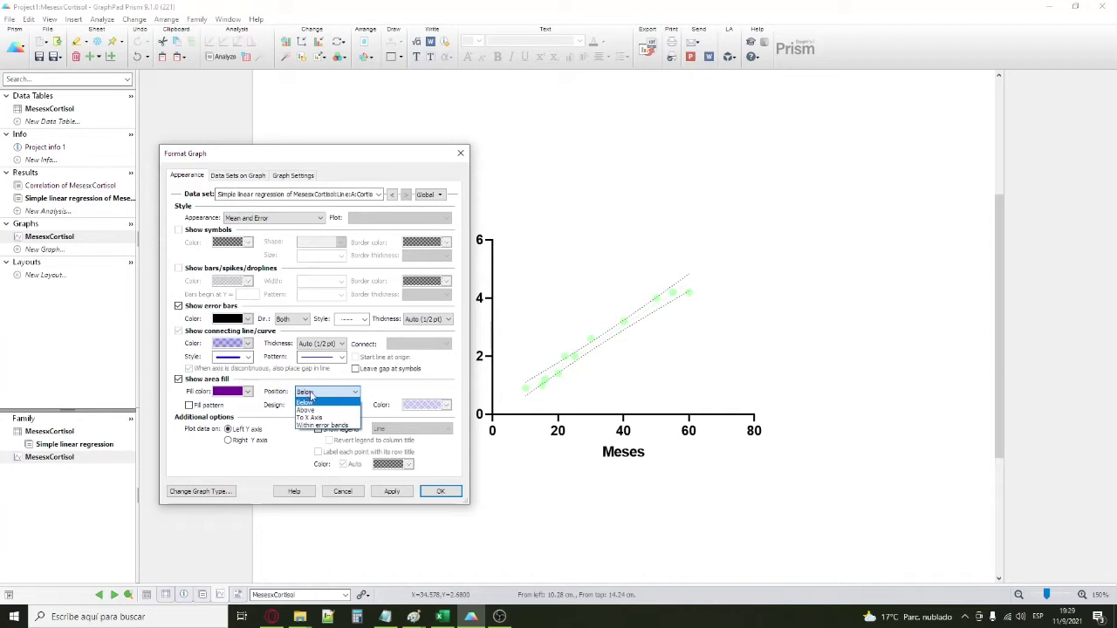
{"action": "left_click", "coordinate": [323, 425]}
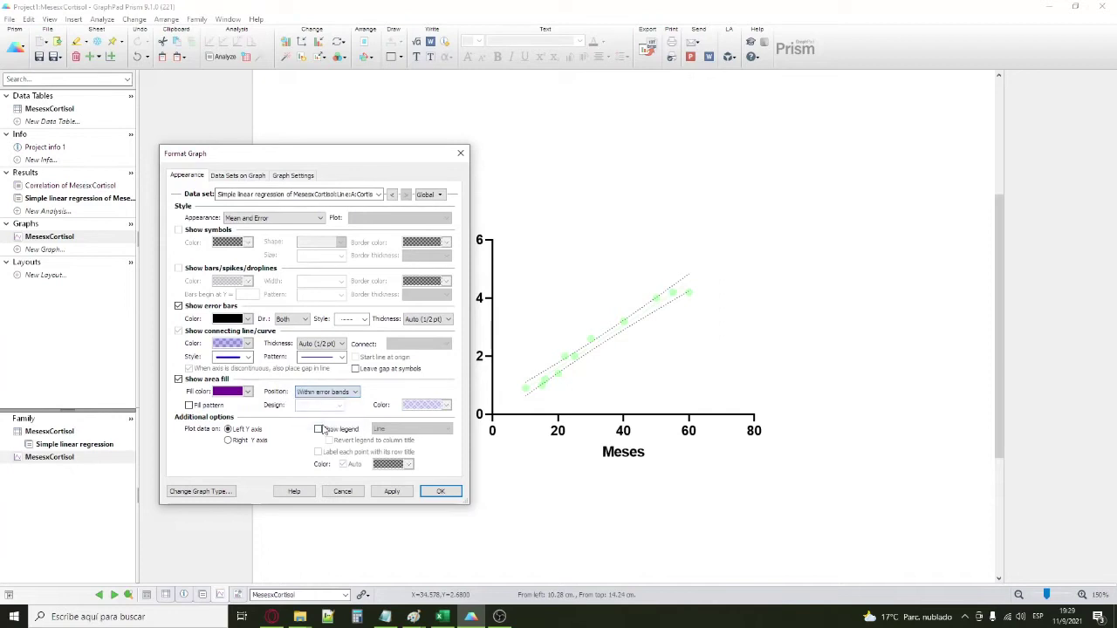
{"action": "left_click", "coordinate": [439, 492]}
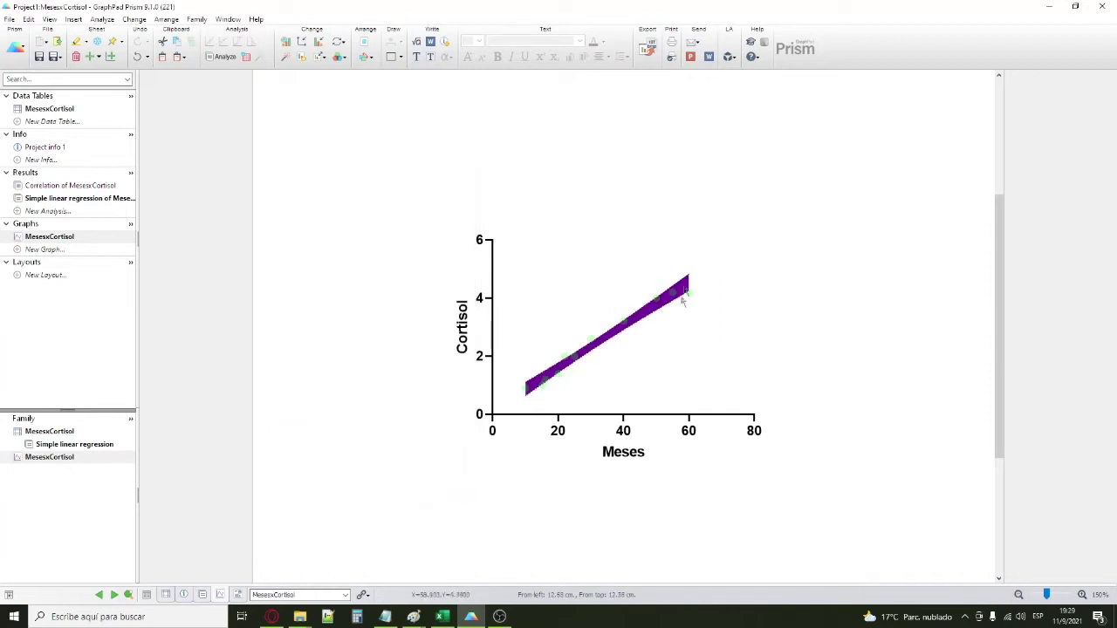
{"action": "double_click", "coordinate": [557, 377]}
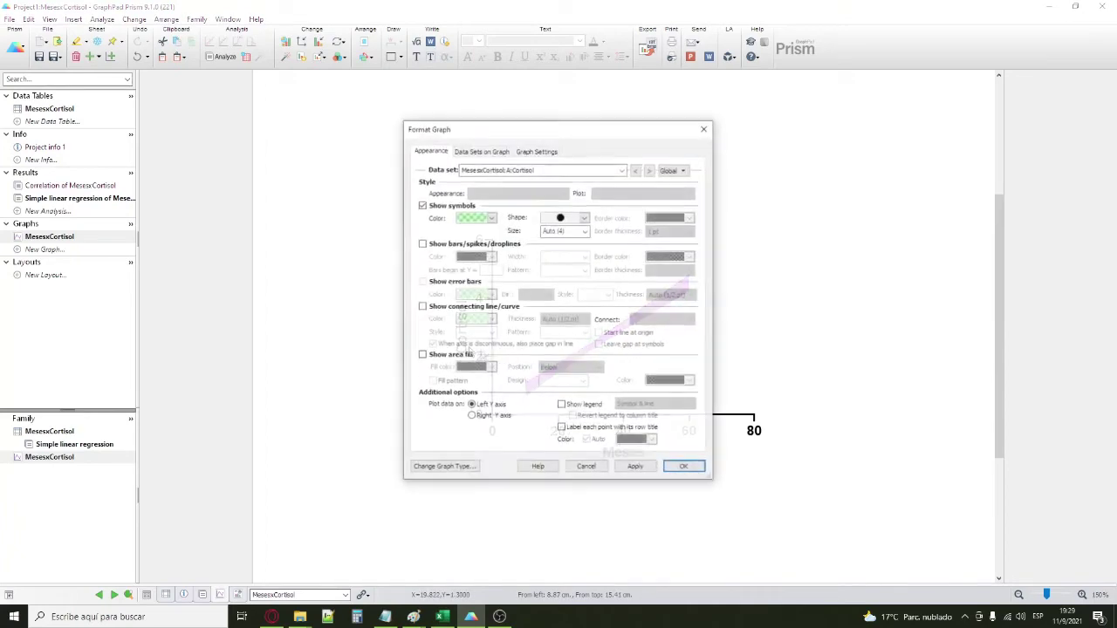
{"action": "left_click_drag", "start_coordinate": [559, 130], "coordinate": [246, 157]}
{"action": "left_click", "coordinate": [162, 248]}
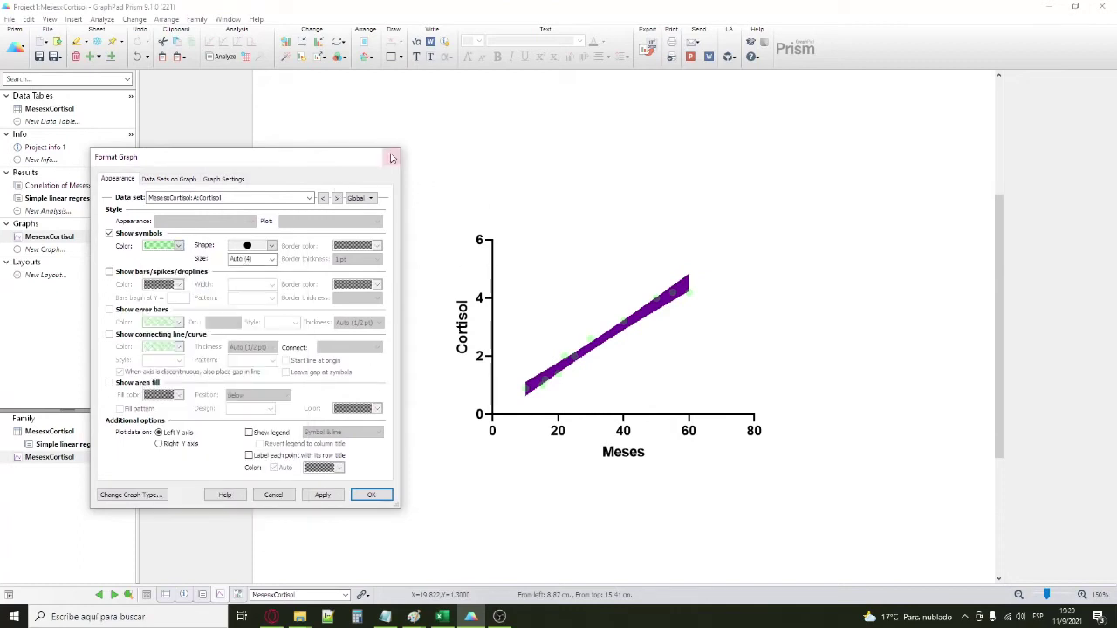
{"action": "left_click", "coordinate": [391, 156]}
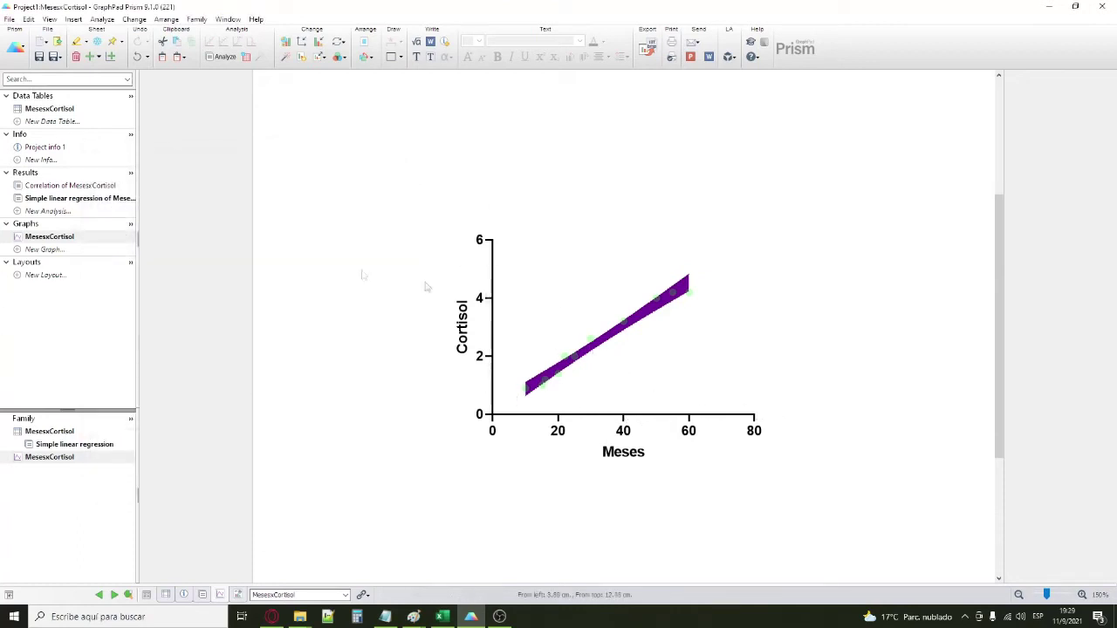
- Change the regression error band's area fill to almost transparent (75%) green without a fill pattern, and apply the formatting
{"action": "double_click", "coordinate": [601, 342]}
{"action": "left_click", "coordinate": [464, 381]}
{"action": "left_click", "coordinate": [462, 367]}
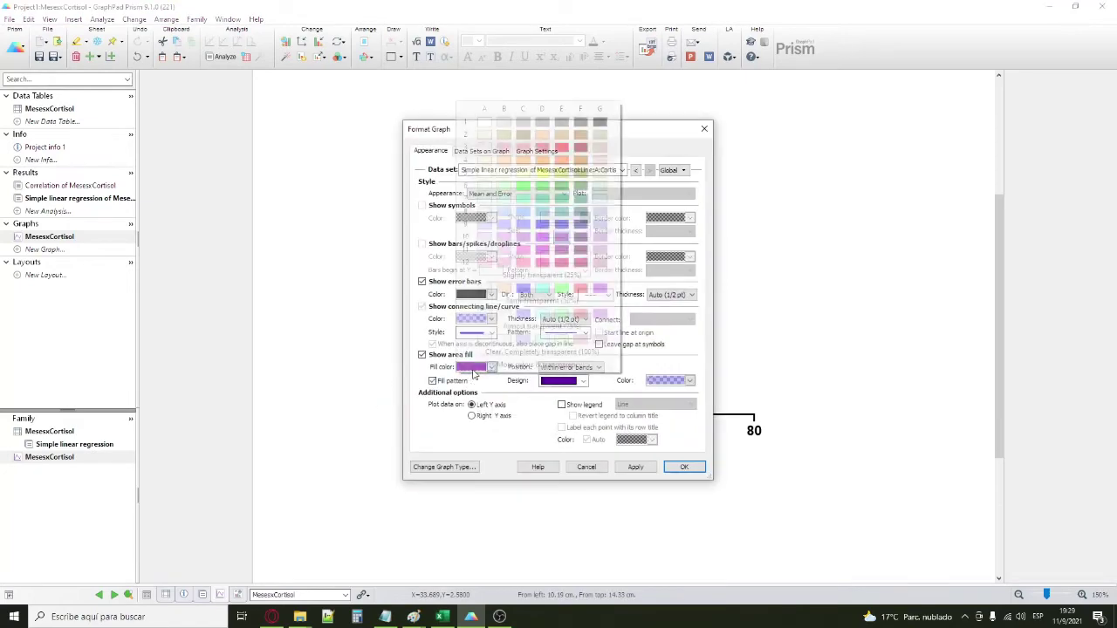
{"action": "left_click", "coordinate": [459, 373]}
{"action": "left_click", "coordinate": [433, 380]}
{"action": "left_click", "coordinate": [489, 366]}
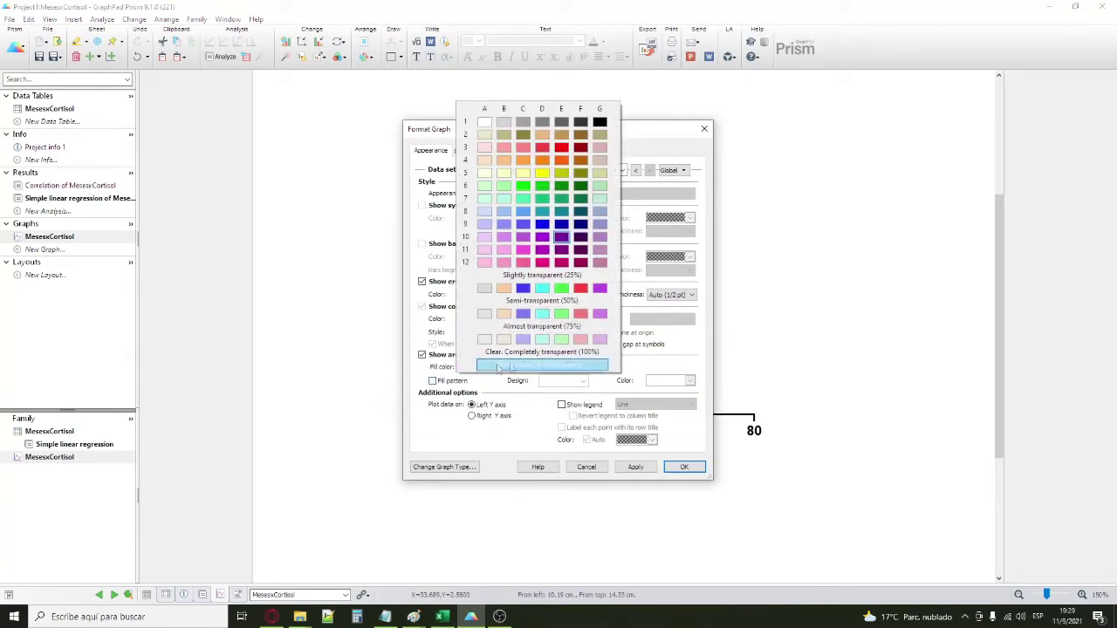
{"action": "left_click", "coordinate": [561, 341]}
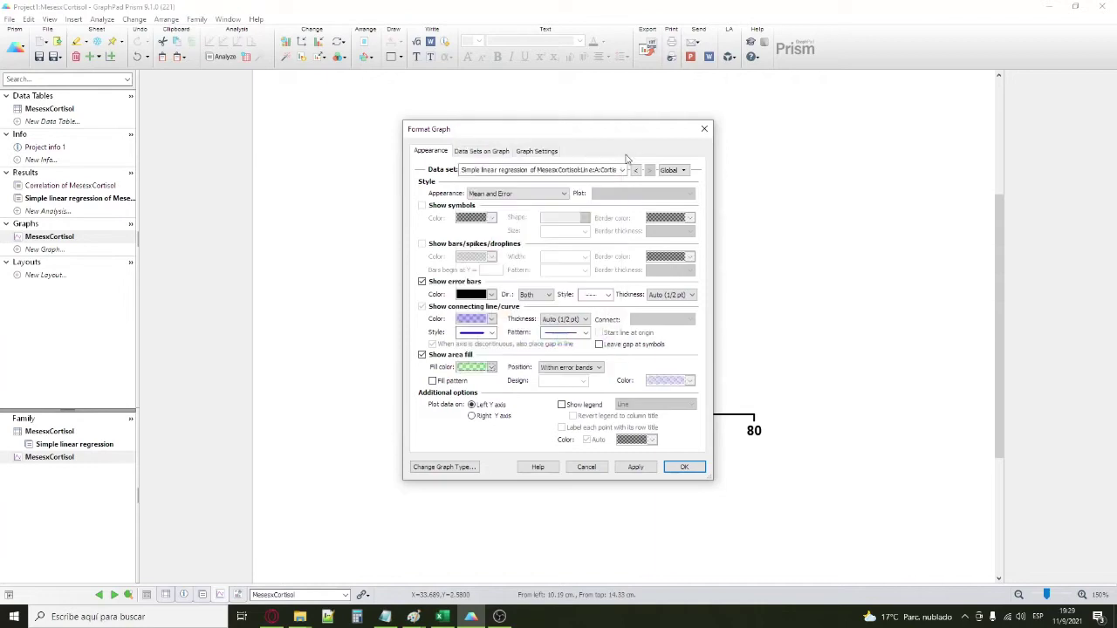
{"action": "left_click_drag", "start_coordinate": [560, 142], "coordinate": [344, 159]}
{"action": "left_click", "coordinate": [469, 484]}
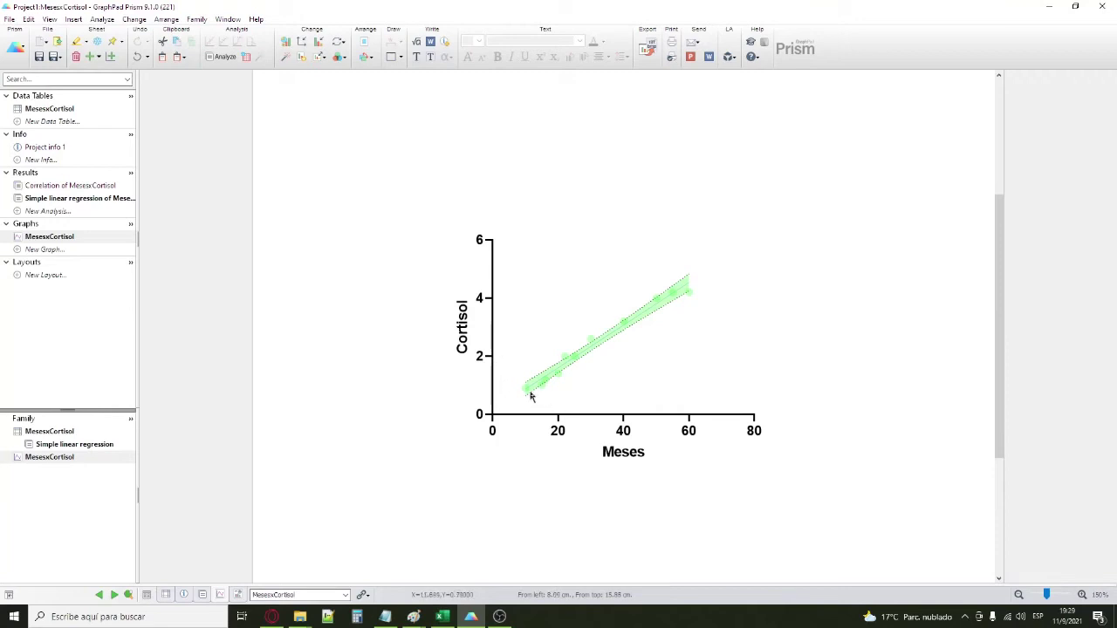
- Review the MesesxCortisol data table, the formatted graph and the correlation results in turn
{"action": "left_click", "coordinate": [26, 109]}
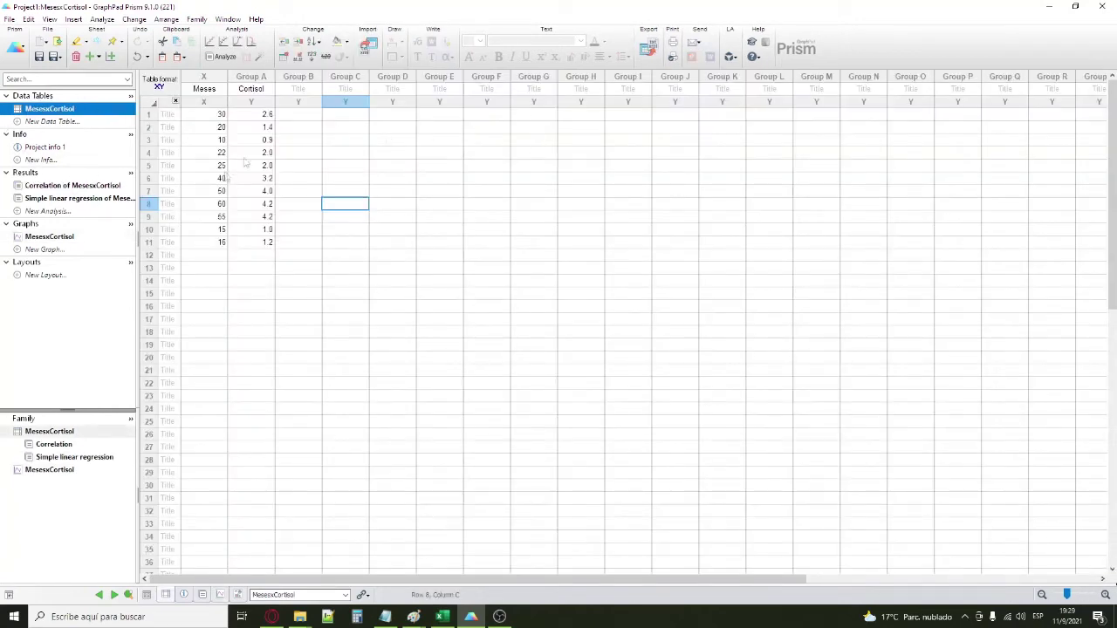
{"action": "left_click", "coordinate": [48, 236]}
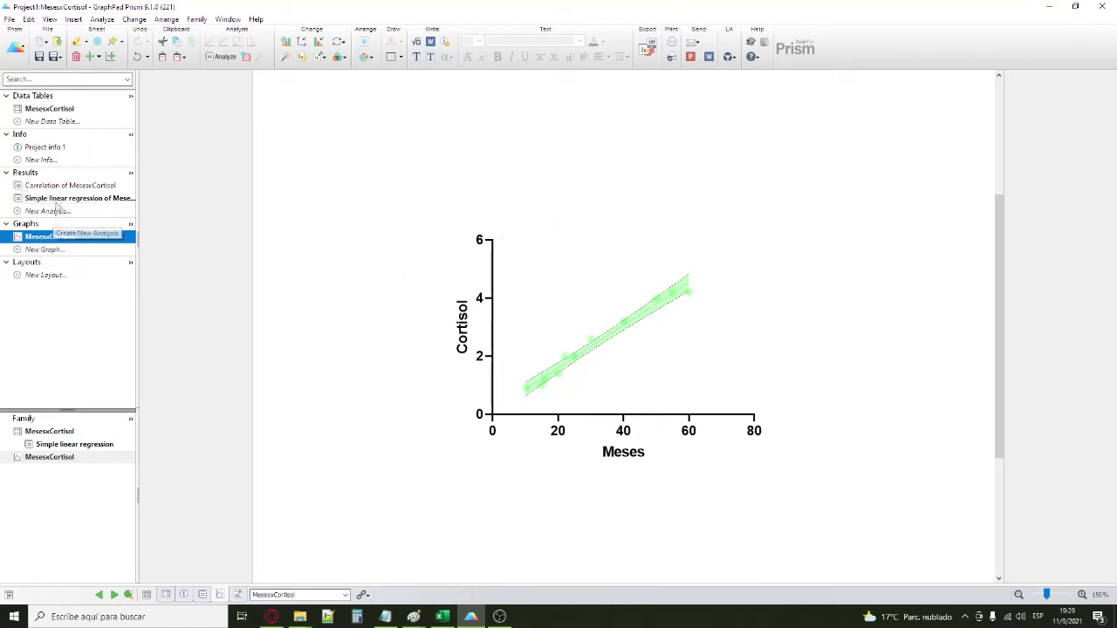
{"action": "left_click", "coordinate": [69, 187]}
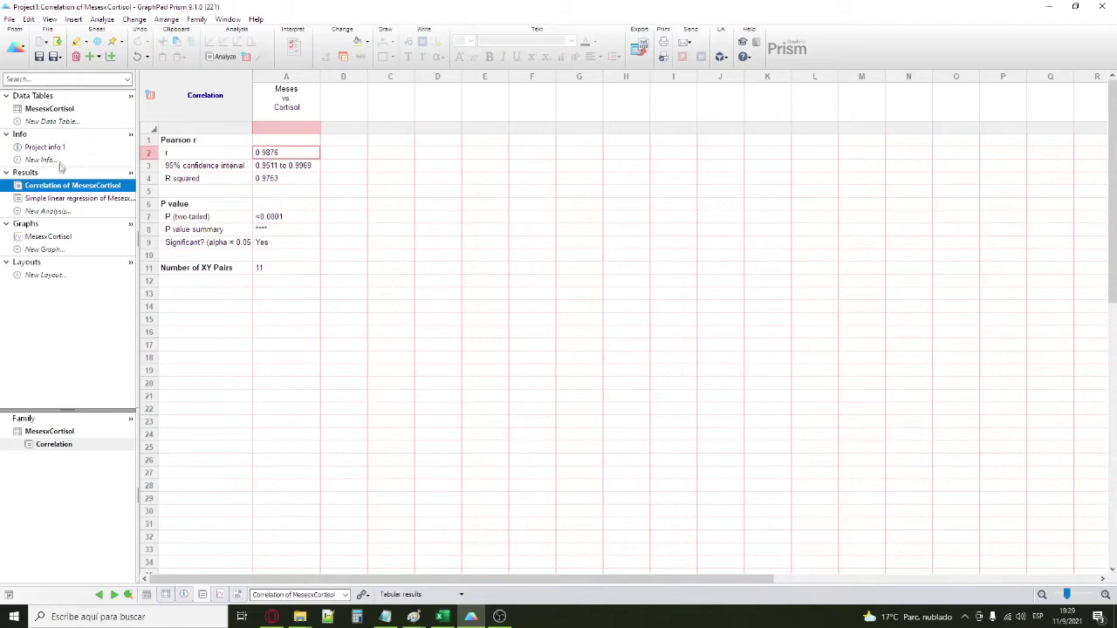
- Check the simple linear regression results and return to the MesesxCortisol graph
{"action": "left_click", "coordinate": [66, 198]}
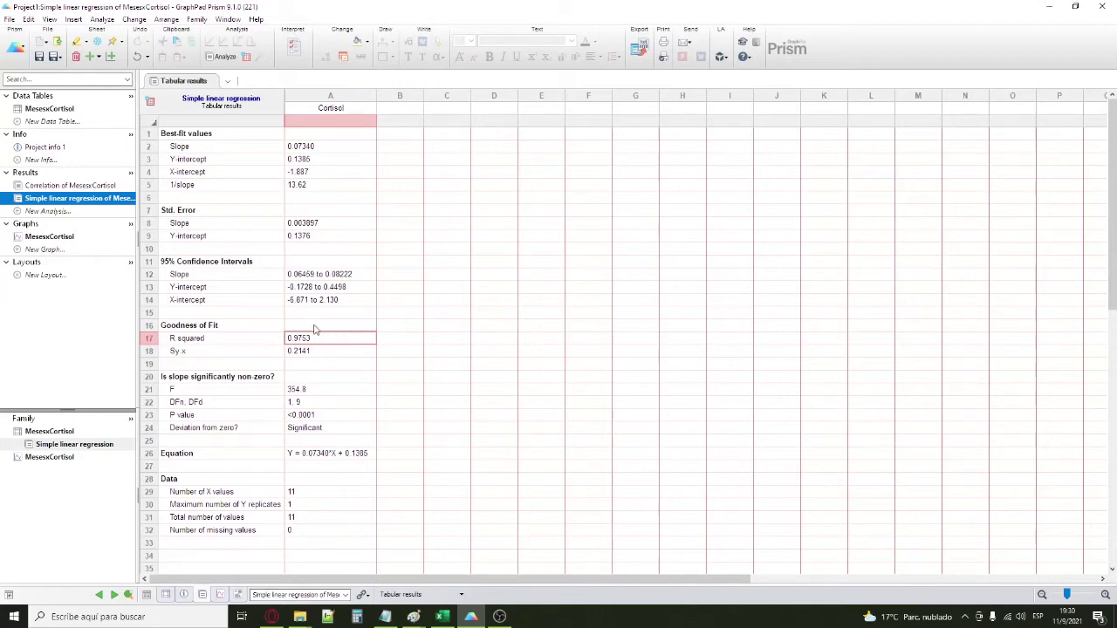
{"action": "left_click", "coordinate": [60, 239]}
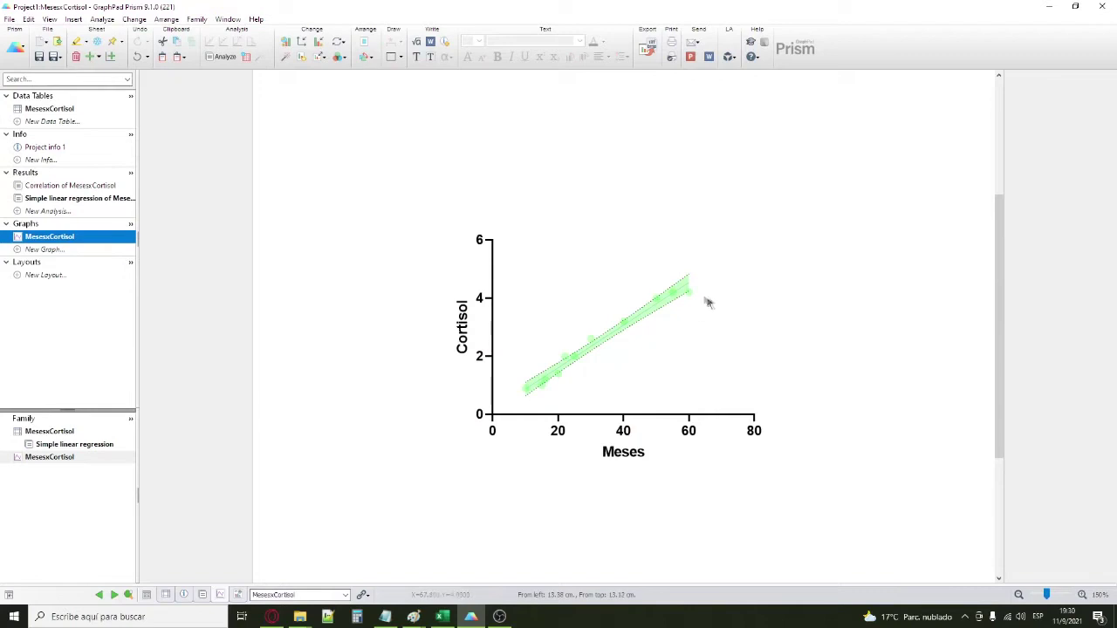
- Try an "r= 0.9" text annotation above the upper end of the regression line, and delete it
{"action": "left_click", "coordinate": [417, 57]}
{"action": "left_click", "coordinate": [688, 242]}
{"action": "type", "text": "r= 0.9"}
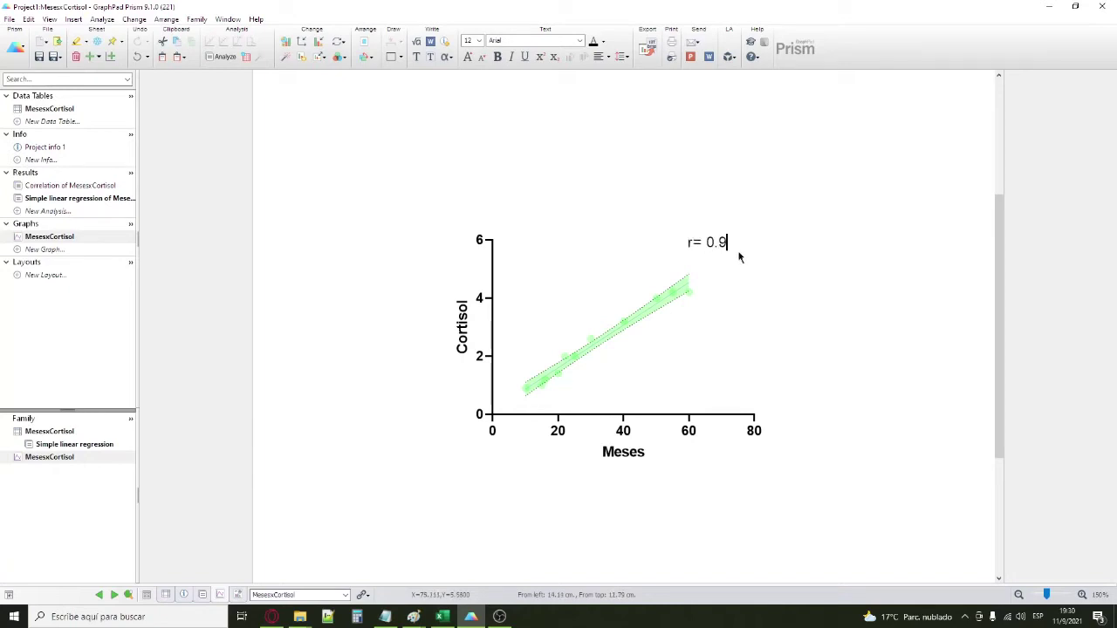
{"action": "left_click", "coordinate": [738, 262]}
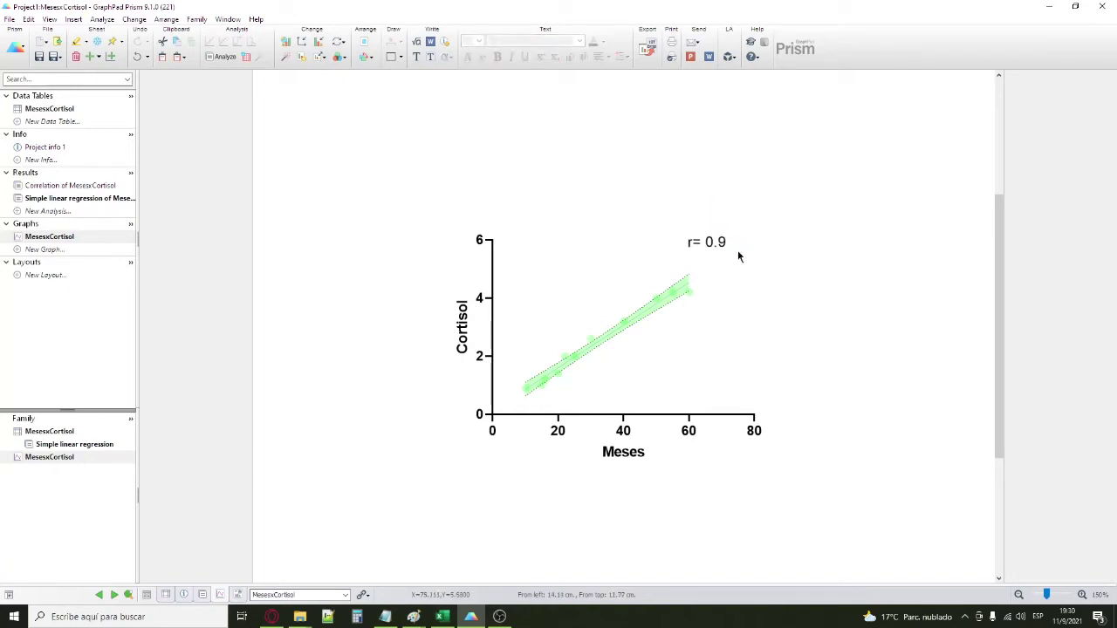
{"action": "left_click_drag", "start_coordinate": [746, 279], "coordinate": [813, 344]}
{"action": "left_click_drag", "start_coordinate": [641, 167], "coordinate": [781, 276]}
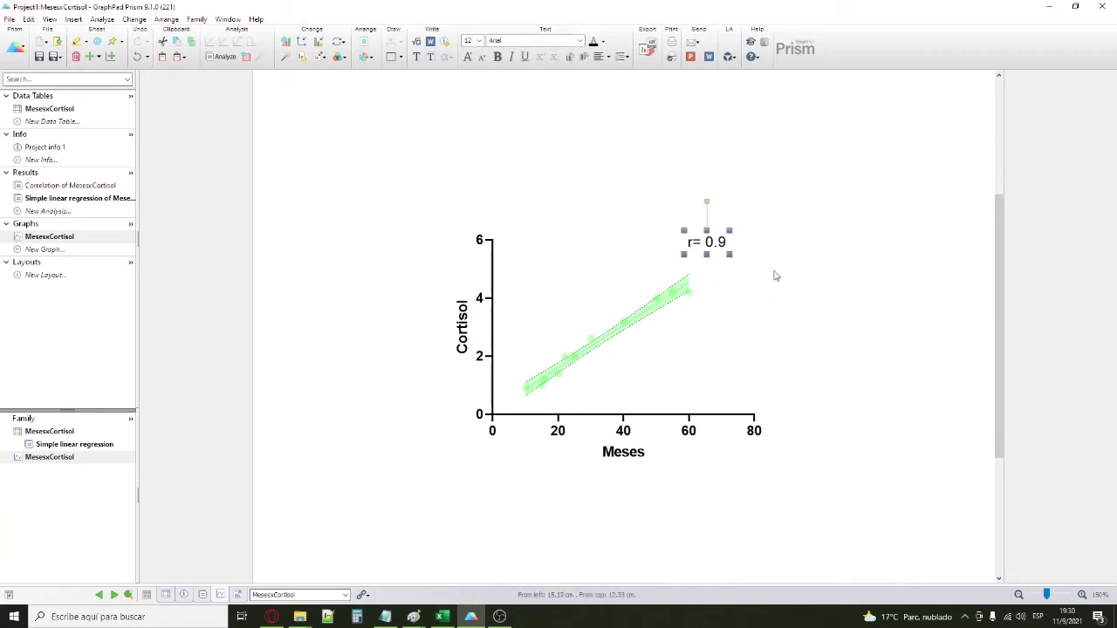
{"action": "key", "text": "Delete"}
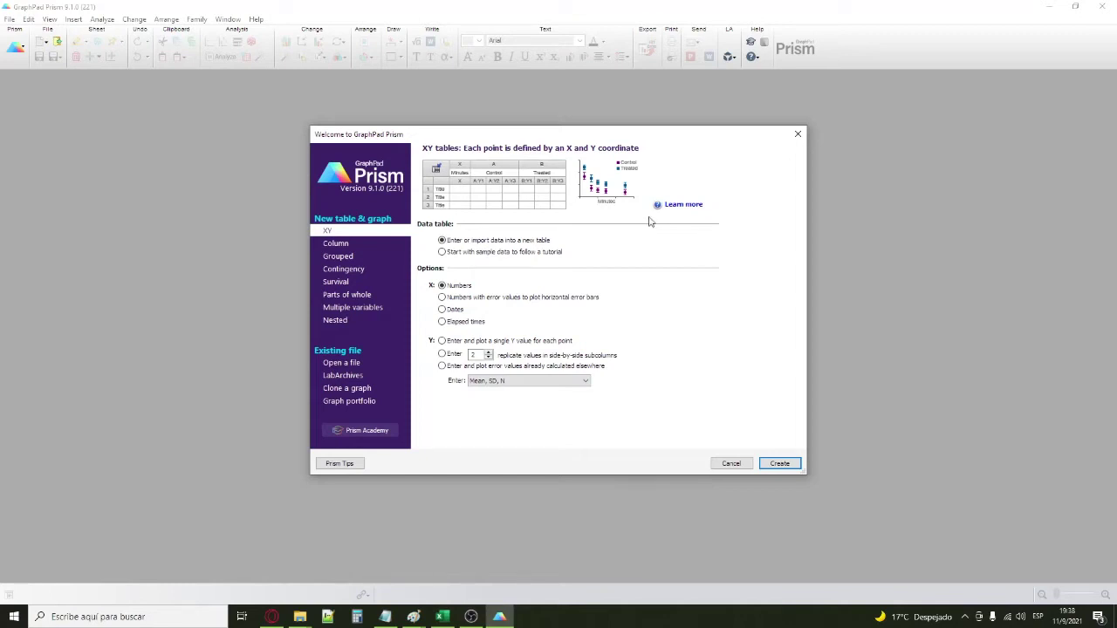
- Create a new Column data table for entering replicate values stacked into columns
{"action": "left_click", "coordinate": [332, 244]}
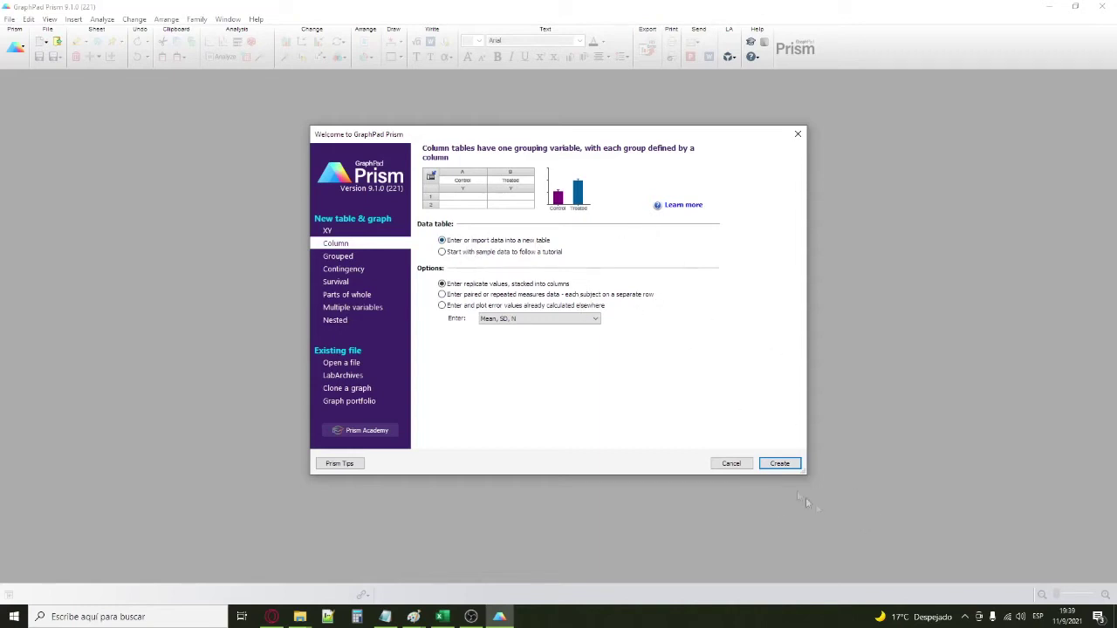
{"action": "left_click", "coordinate": [779, 464]}
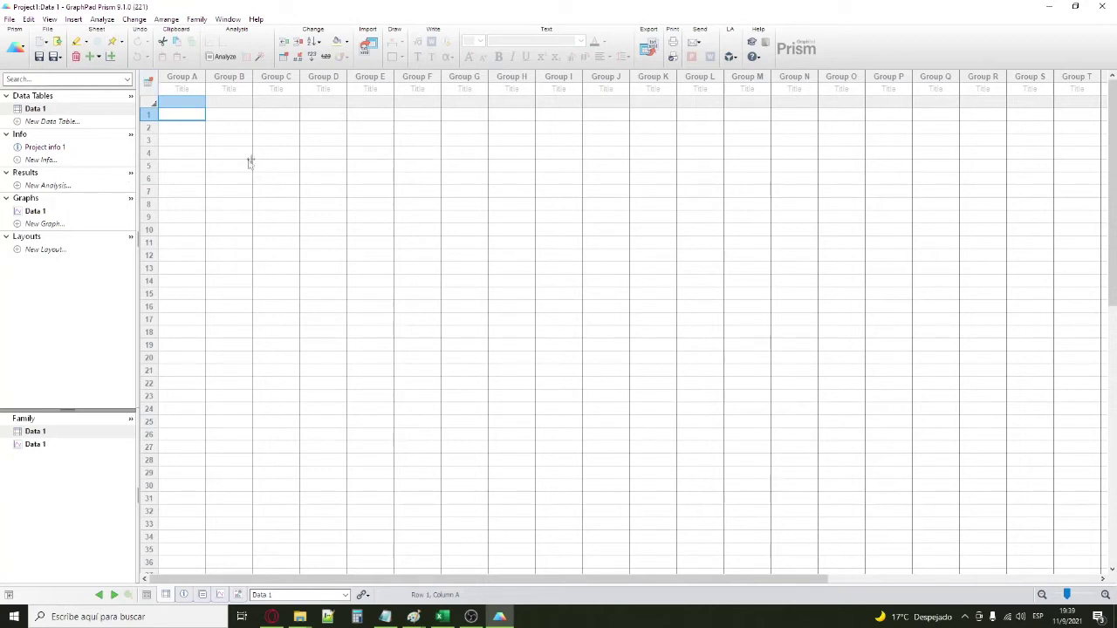
{"action": "left_click", "coordinate": [48, 110]}
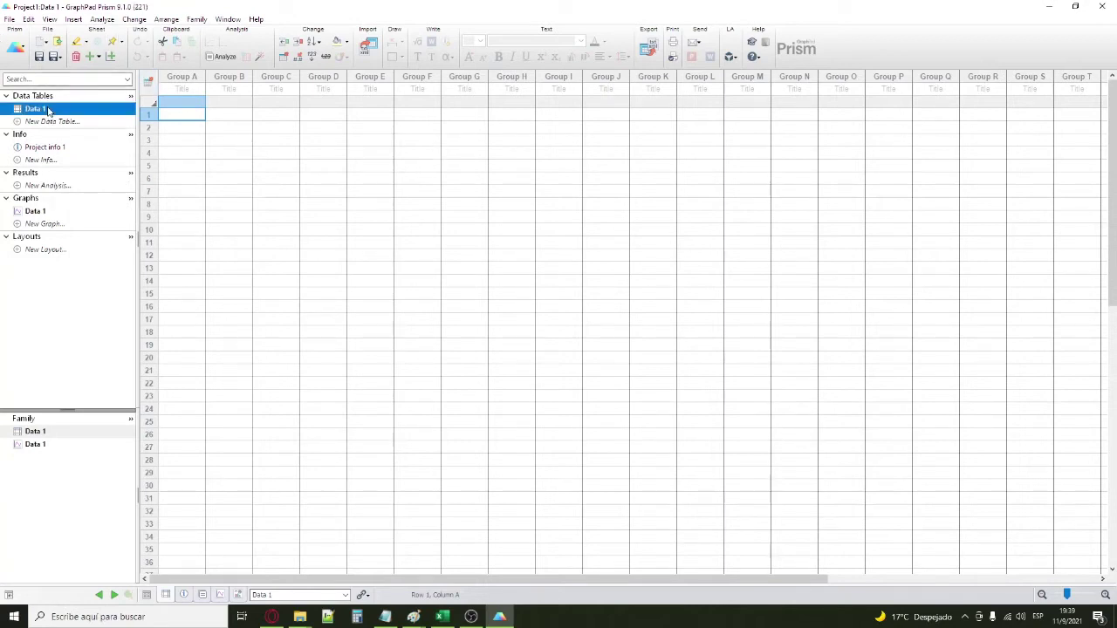
- Copy columns C and E (A1:B8) from the "unpaired t test 1" sheet in Excel and paste them into the Data 1 table in Prism
{"action": "left_click", "coordinate": [441, 616]}
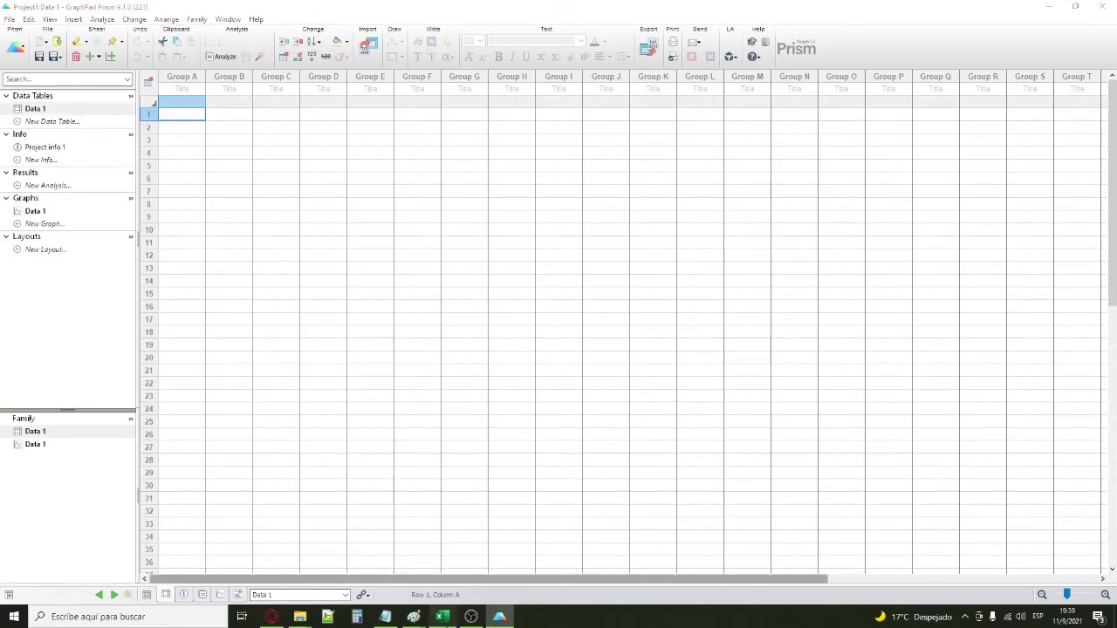
{"action": "left_click", "coordinate": [147, 580]}
{"action": "left_click", "coordinate": [39, 173]}
{"action": "left_click_drag", "start_coordinate": [39, 140], "coordinate": [85, 219]}
{"action": "key", "text": "ctrl+c"}
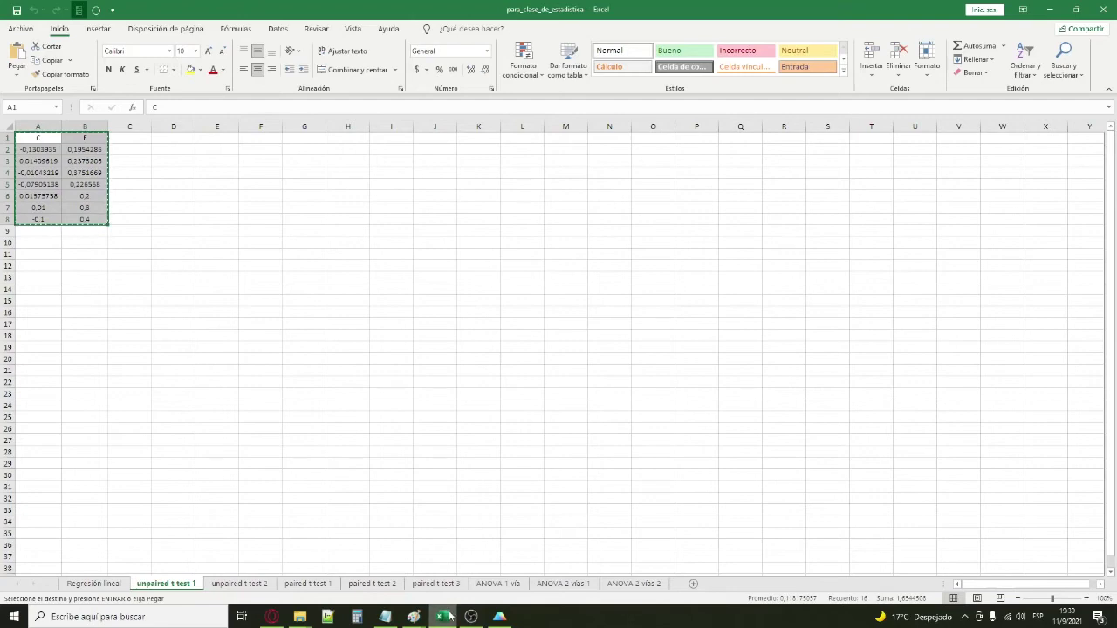
{"action": "left_click", "coordinate": [500, 616]}
{"action": "key", "text": "ctrl+v"}
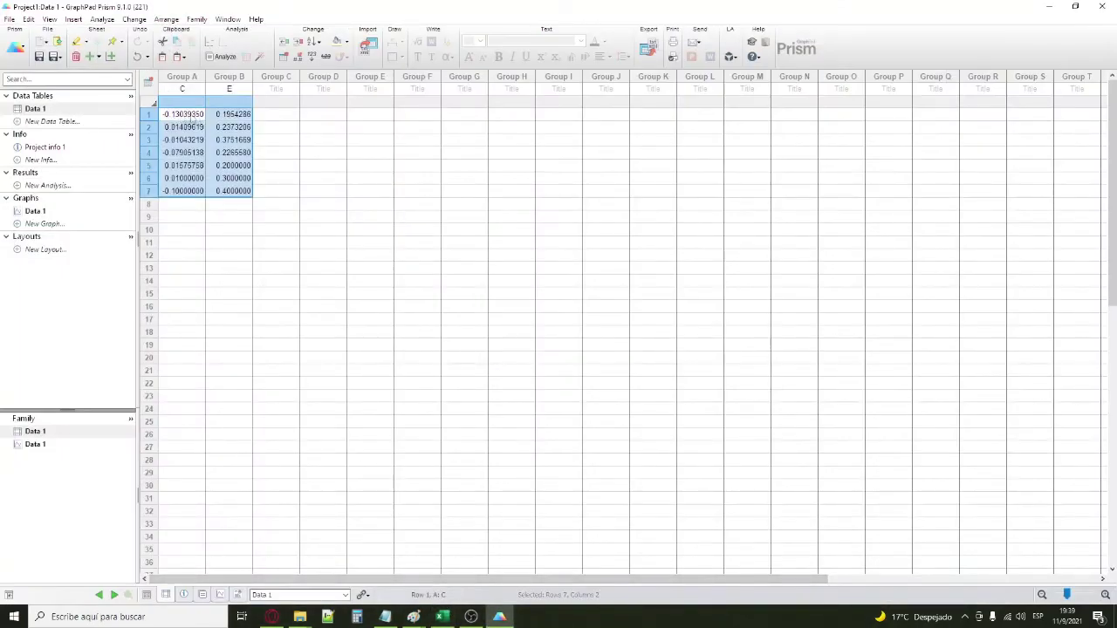
{"action": "left_click", "coordinate": [283, 129]}
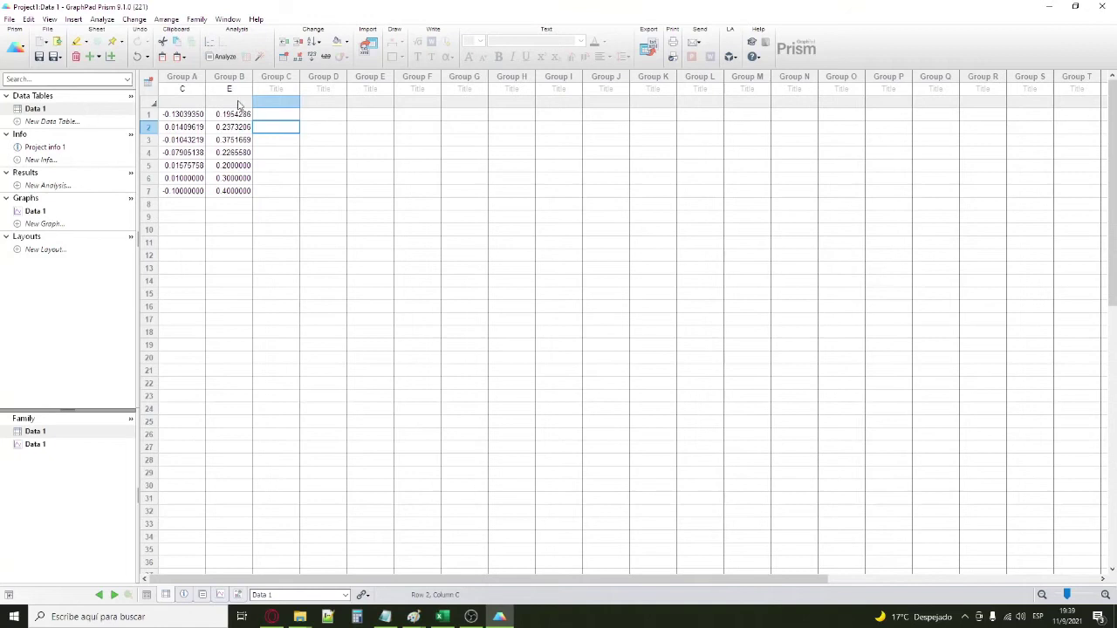
{"action": "left_click", "coordinate": [184, 89]}
{"action": "left_click", "coordinate": [228, 89]}
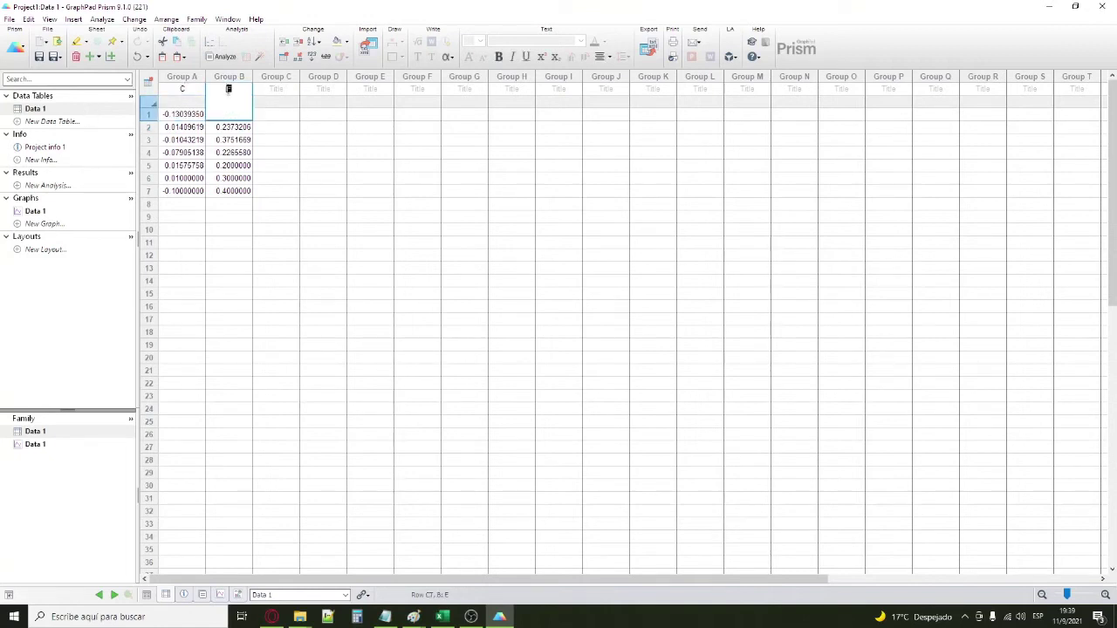
{"action": "left_click", "coordinate": [209, 180]}
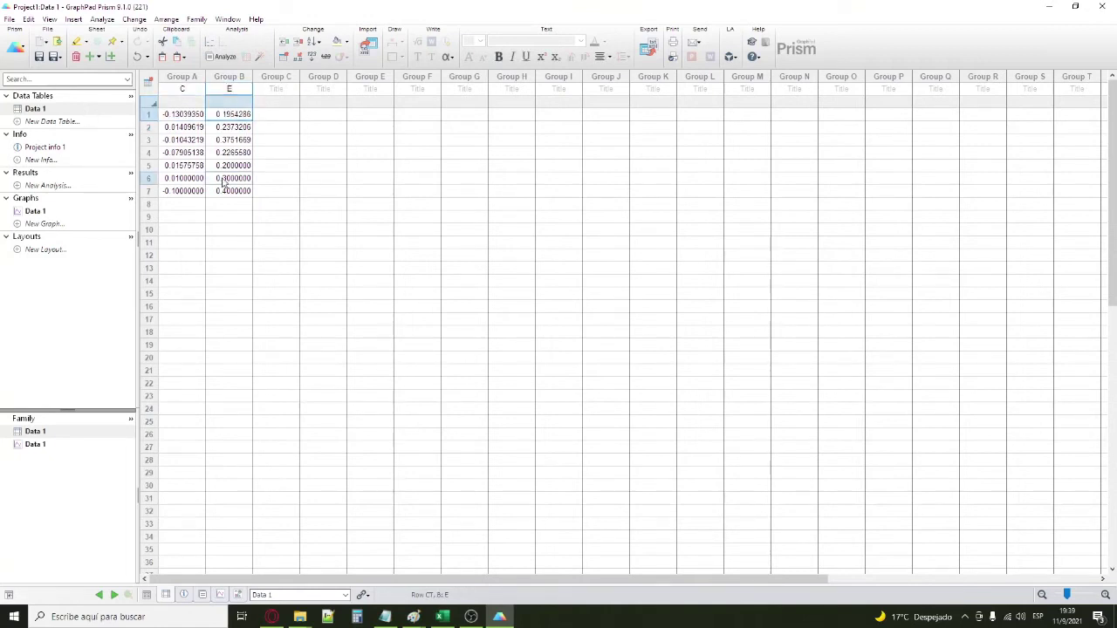
{"action": "left_click", "coordinate": [285, 244]}
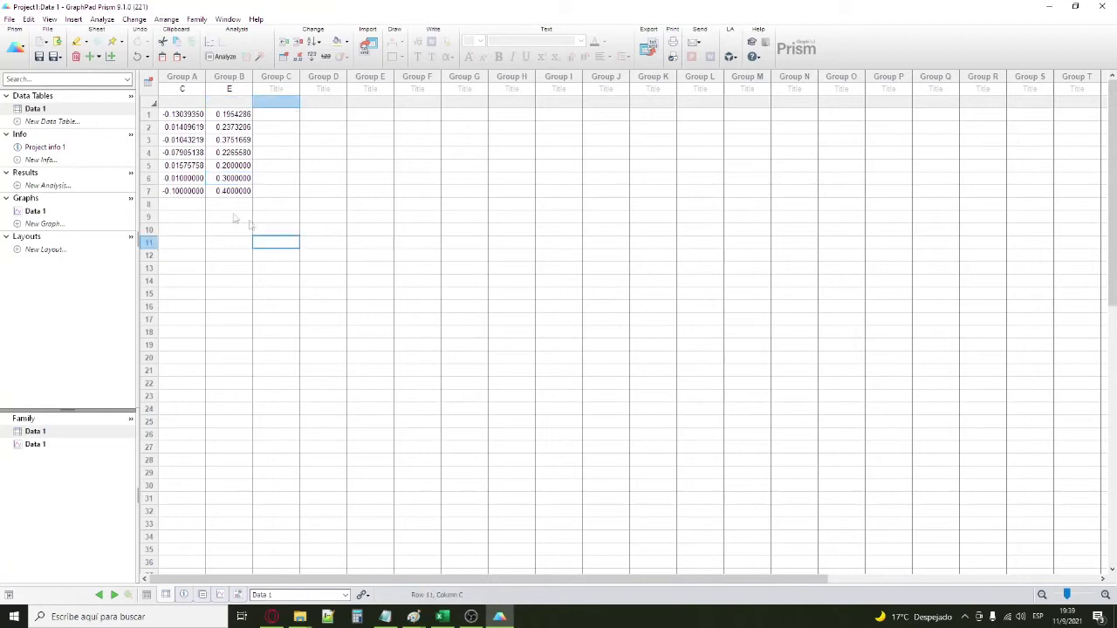
- Rename the Data 1 data table as "Apertura a exp/viaje"
{"action": "right_click", "coordinate": [69, 114]}
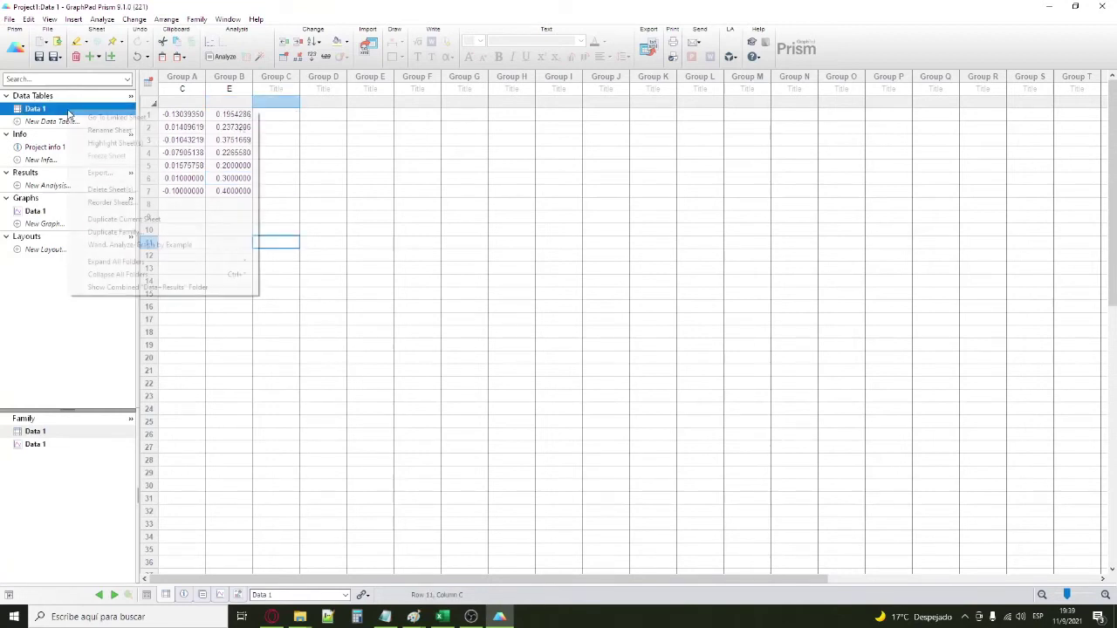
{"action": "left_click", "coordinate": [131, 132]}
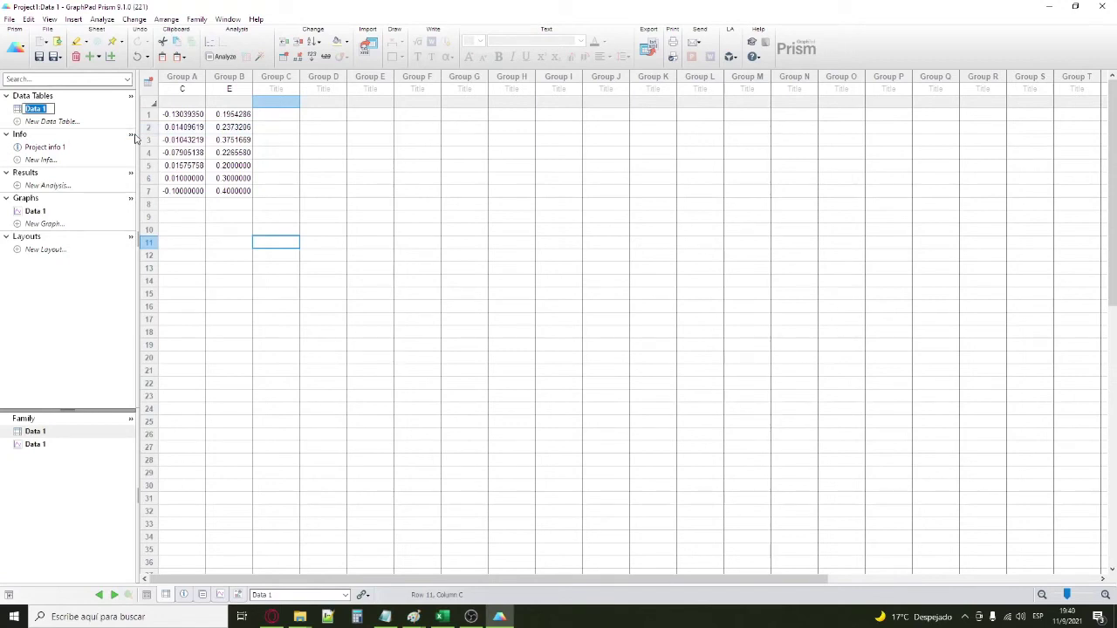
{"action": "type", "text": "a"}
{"action": "type", "text": "pertura al"}
{"action": "type", "text": " exp"}
{"action": "type", "text": "/viaje"}
{"action": "key", "text": "Return"}
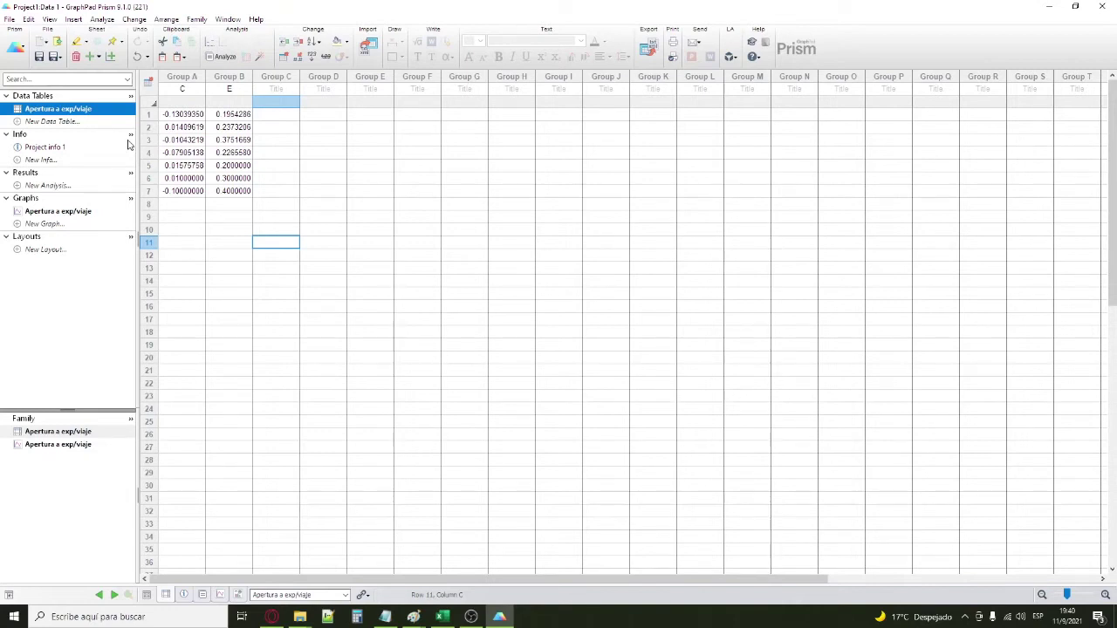
- Open the Apertura a exp/viaje graph and create it as a column bar graph plotting Mean with SD
{"action": "left_click", "coordinate": [68, 212]}
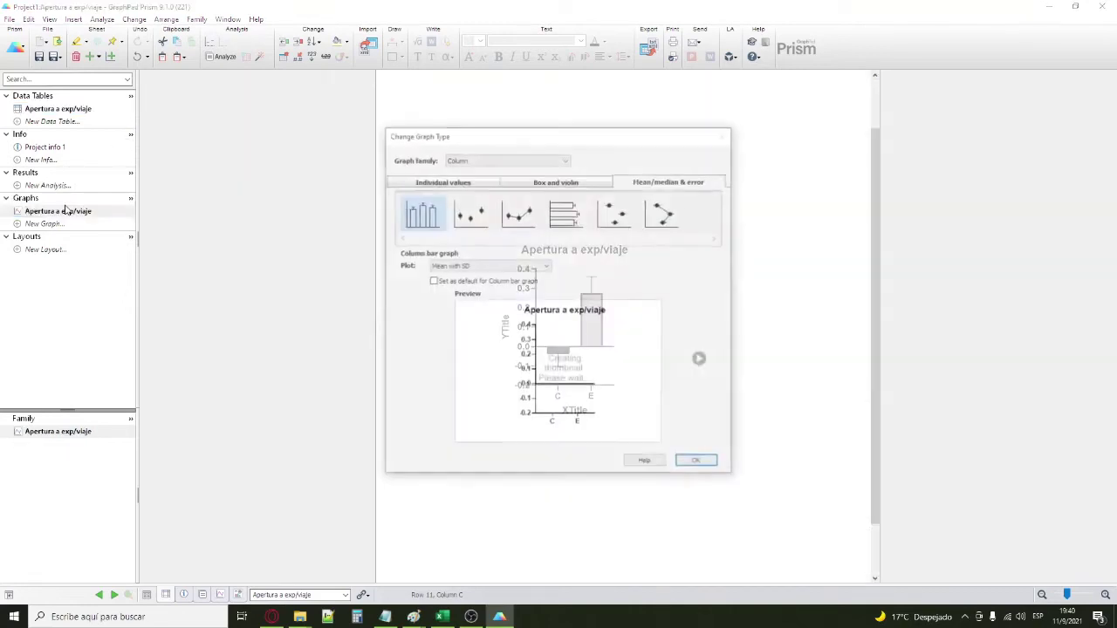
{"action": "left_click_drag", "start_coordinate": [565, 138], "coordinate": [337, 147]}
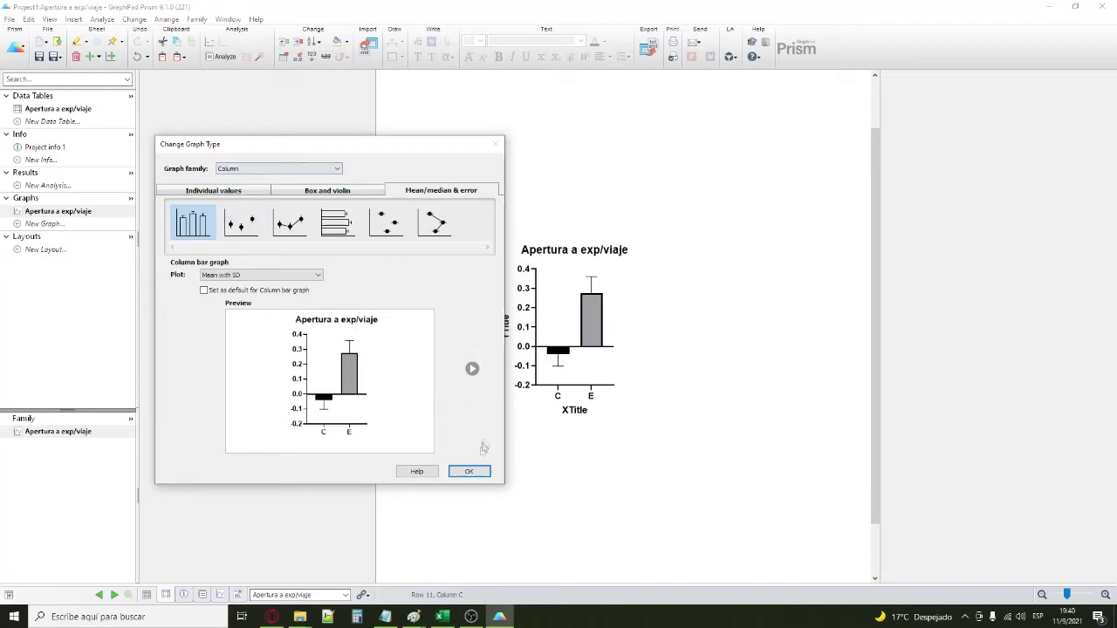
{"action": "left_click", "coordinate": [473, 473]}
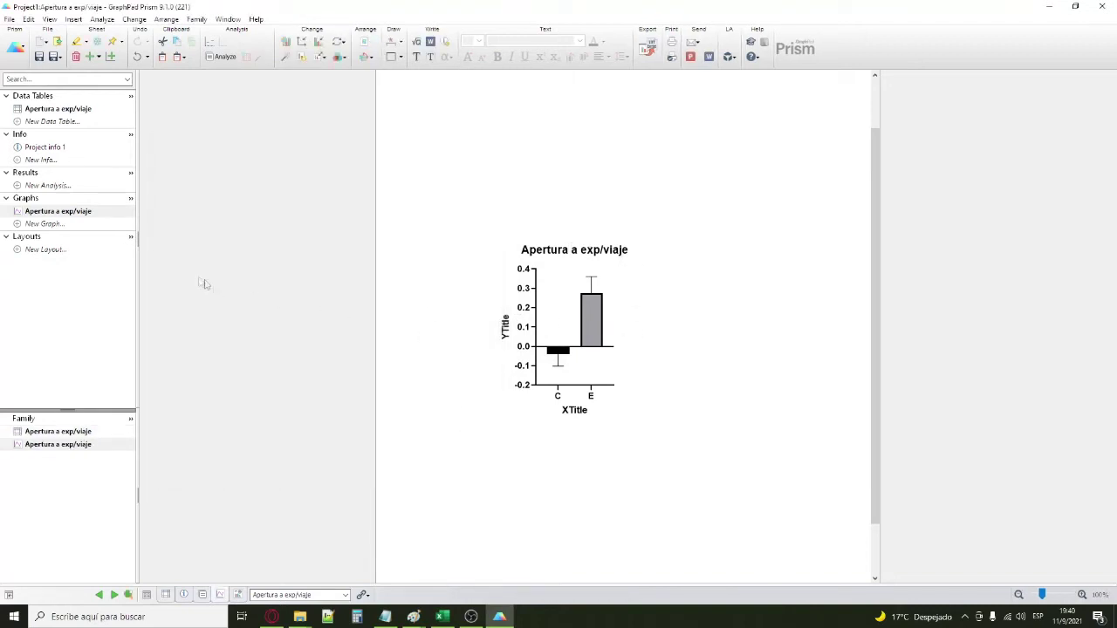
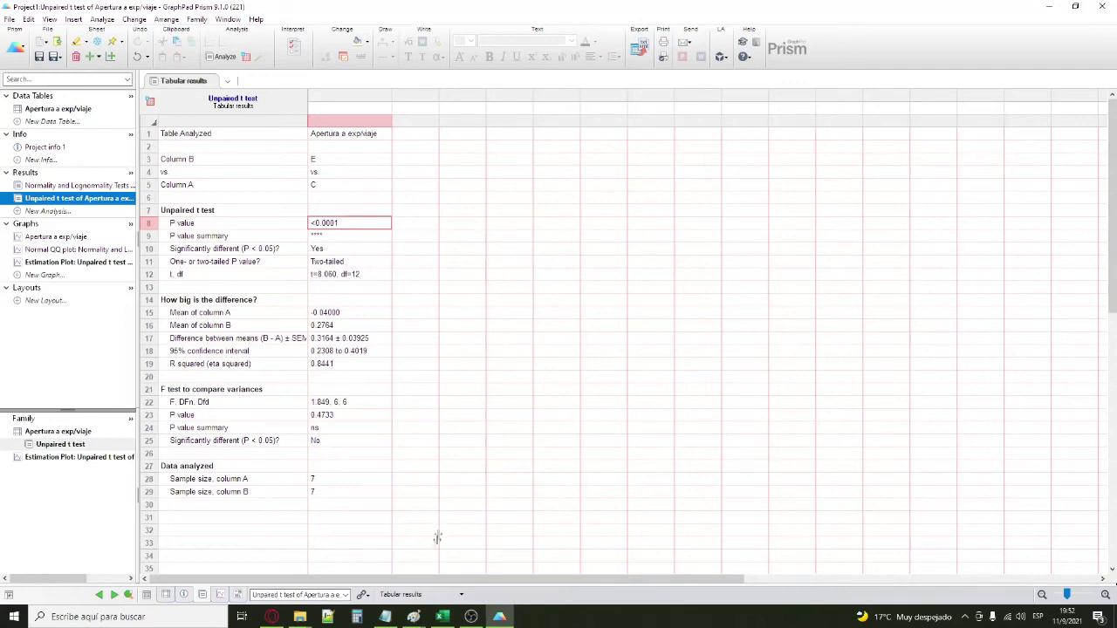
- Switch to the four-panel bar graph figure in Paint and enlarge it to 200%
{"action": "left_click", "coordinate": [416, 615]}
{"action": "left_click", "coordinate": [414, 567]}
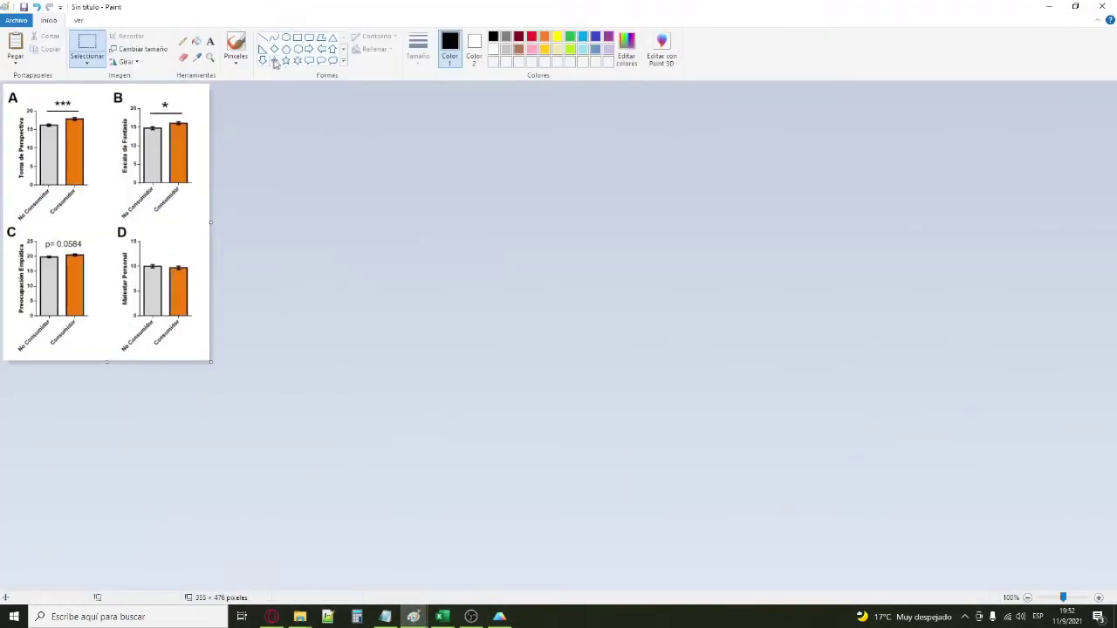
{"action": "left_click", "coordinate": [209, 57]}
{"action": "left_click", "coordinate": [126, 166]}
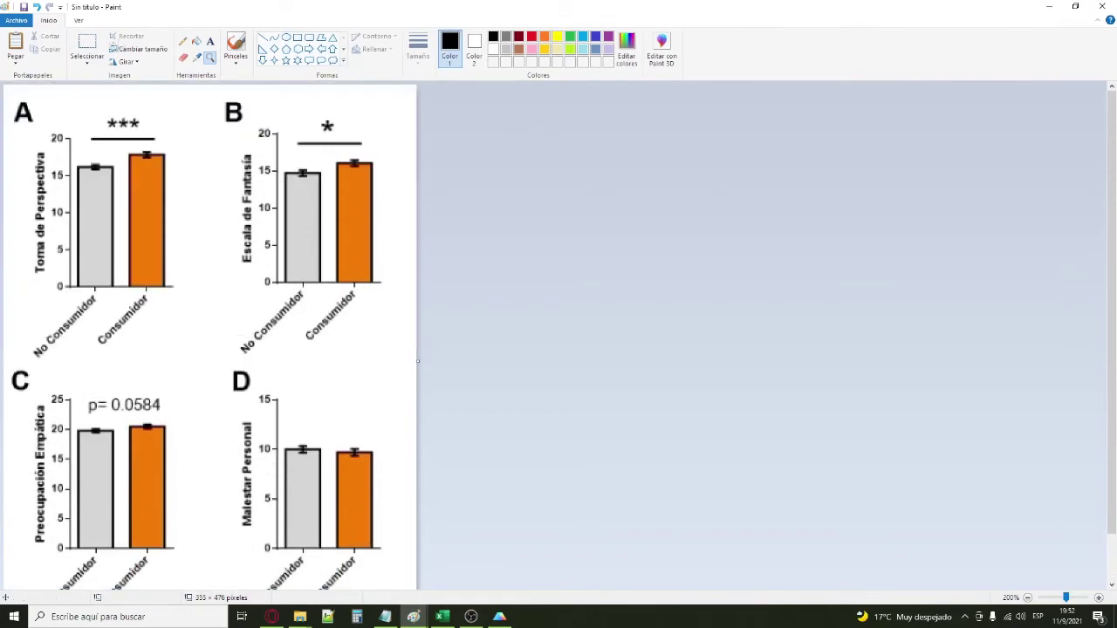
{"action": "left_click", "coordinate": [86, 42]}
{"action": "scroll", "coordinate": [189, 299], "scroll_direction": "down", "scroll_amount": 2}
{"action": "scroll", "coordinate": [200, 387], "scroll_direction": "up", "scroll_amount": 2}
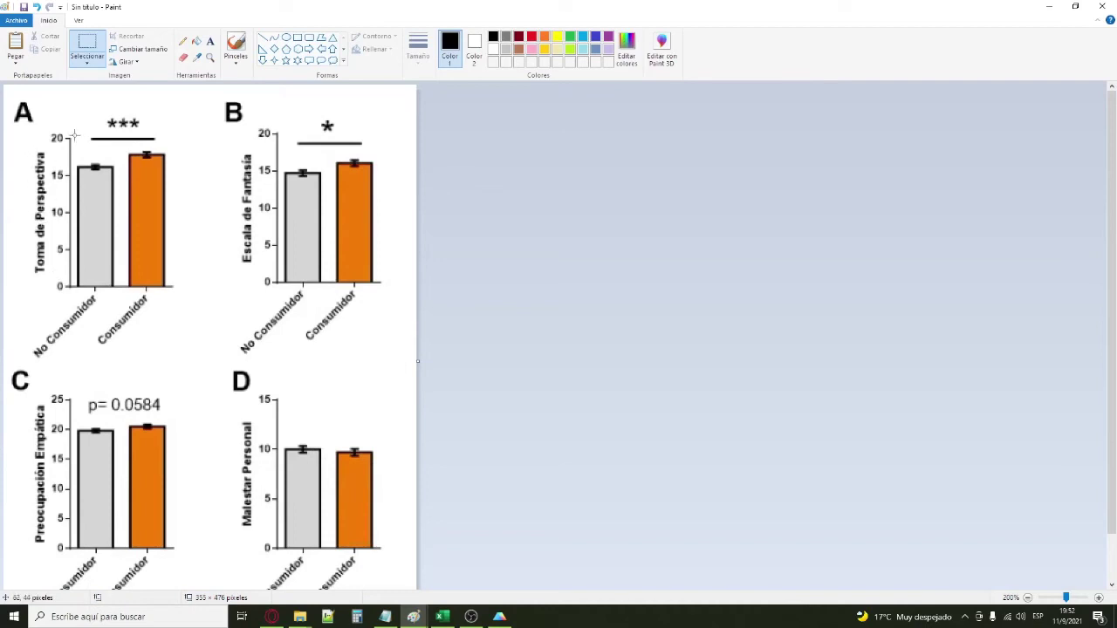
- Examine the example bar graphs panel by panel, outlining panels A, B and C with the selection tool
{"action": "left_click_drag", "start_coordinate": [162, 284], "coordinate": [189, 358]}
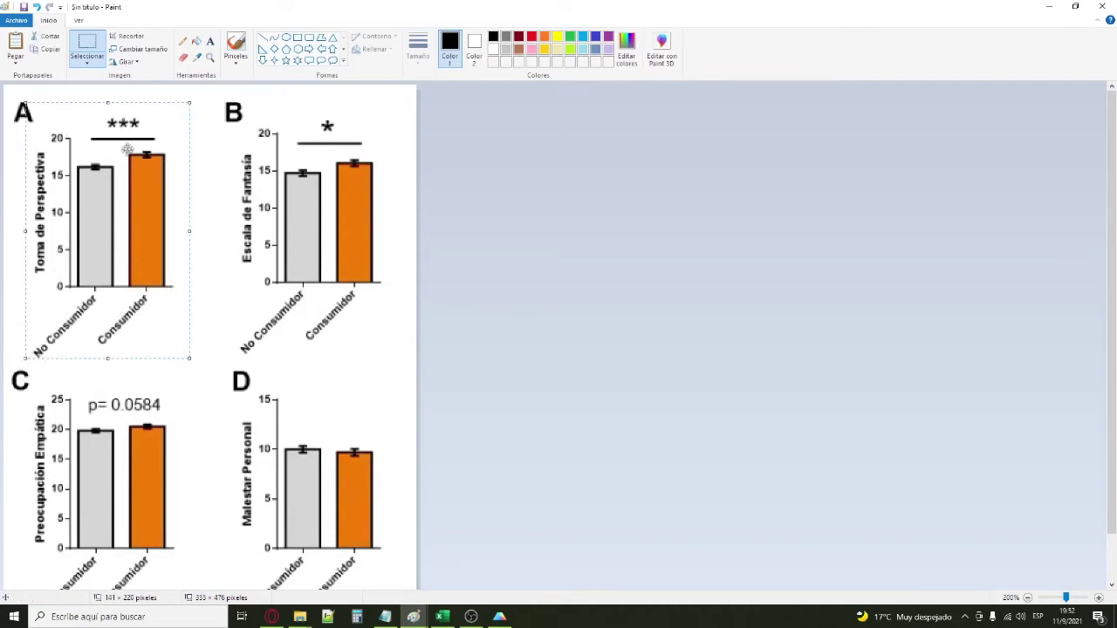
{"action": "left_click_drag", "start_coordinate": [258, 99], "coordinate": [402, 329]}
{"action": "left_click", "coordinate": [209, 219]}
{"action": "scroll", "coordinate": [172, 235], "scroll_direction": "down", "scroll_amount": 1}
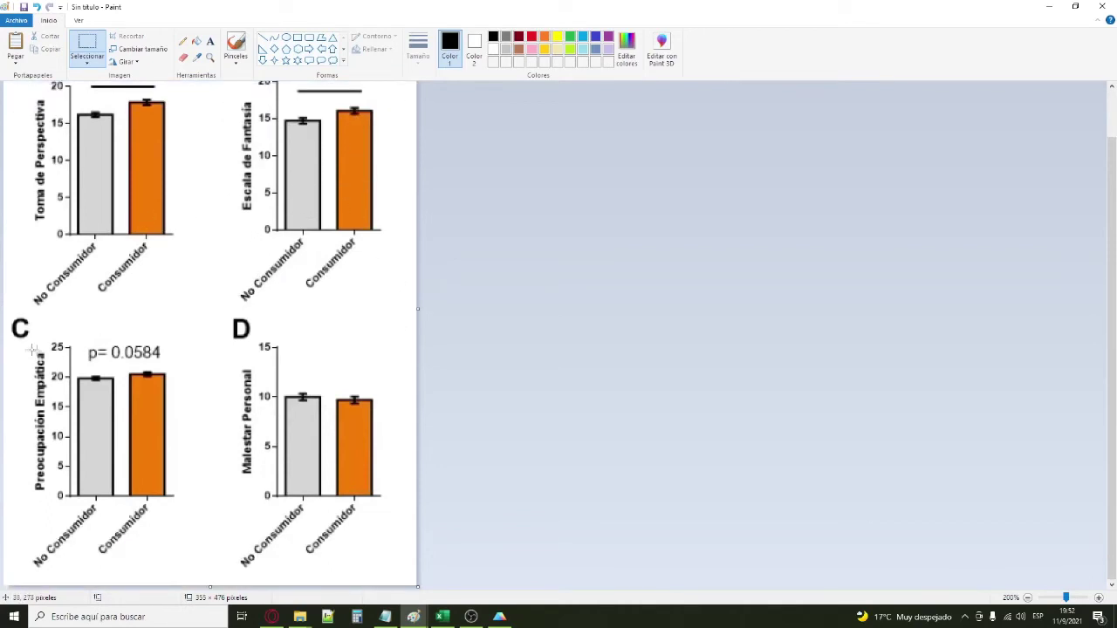
{"action": "left_click_drag", "start_coordinate": [12, 317], "coordinate": [185, 576]}
{"action": "left_click", "coordinate": [286, 385]}
{"action": "left_click_drag", "start_coordinate": [107, 521], "coordinate": [115, 522]}
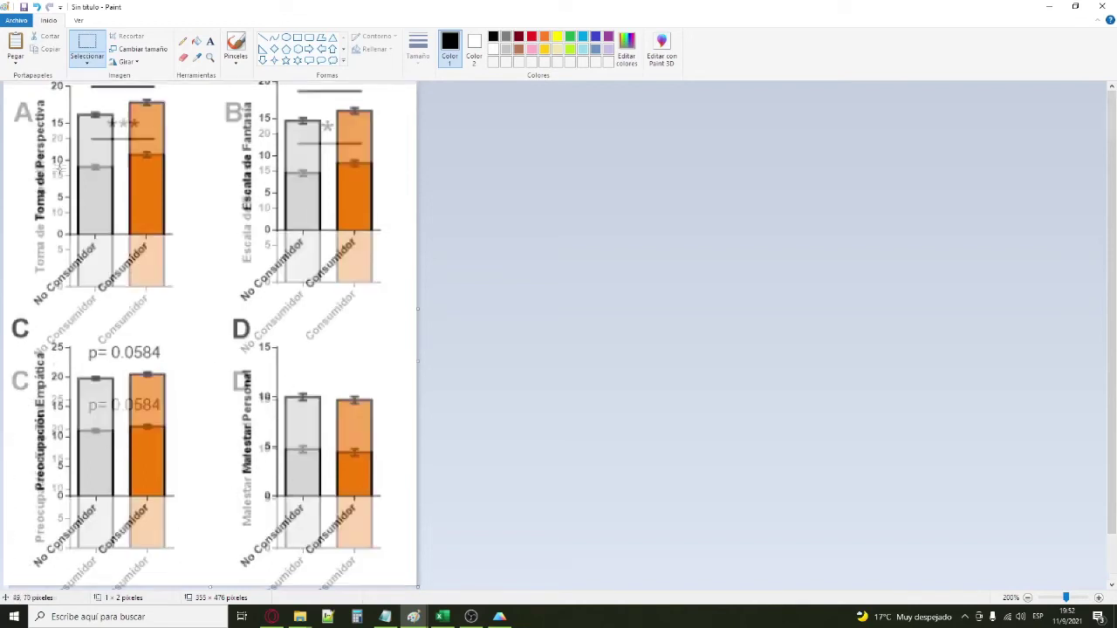
- Point out panel A's Y-axis title and its Consumidor and No Consumidor labels with temporary selections
{"action": "scroll", "coordinate": [26, 397], "scroll_direction": "up", "scroll_amount": 2}
{"action": "left_click_drag", "start_coordinate": [24, 142], "coordinate": [56, 287]}
{"action": "key", "text": "Escape"}
{"action": "left_click_drag", "start_coordinate": [94, 352], "coordinate": [166, 290]}
{"action": "key", "text": "Escape"}
{"action": "left_click_drag", "start_coordinate": [31, 365], "coordinate": [104, 267]}
{"action": "key", "text": "Escape"}
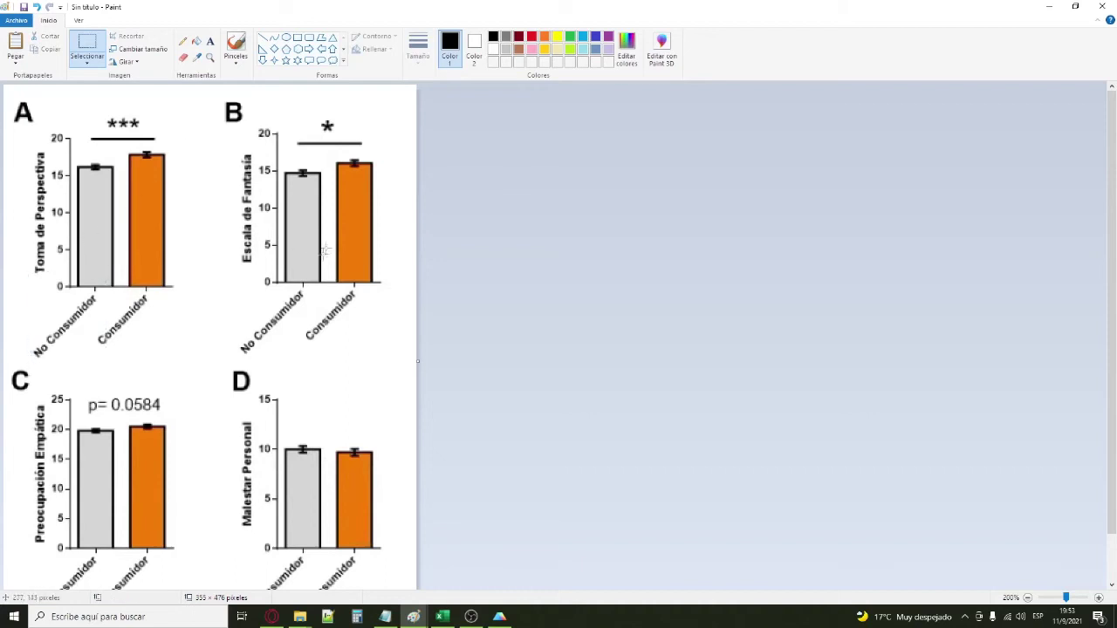
- Examine the p-value annotation above the bars in panel C, outlining it with the selection tool
{"action": "scroll", "coordinate": [200, 314], "scroll_direction": "down", "scroll_amount": 1}
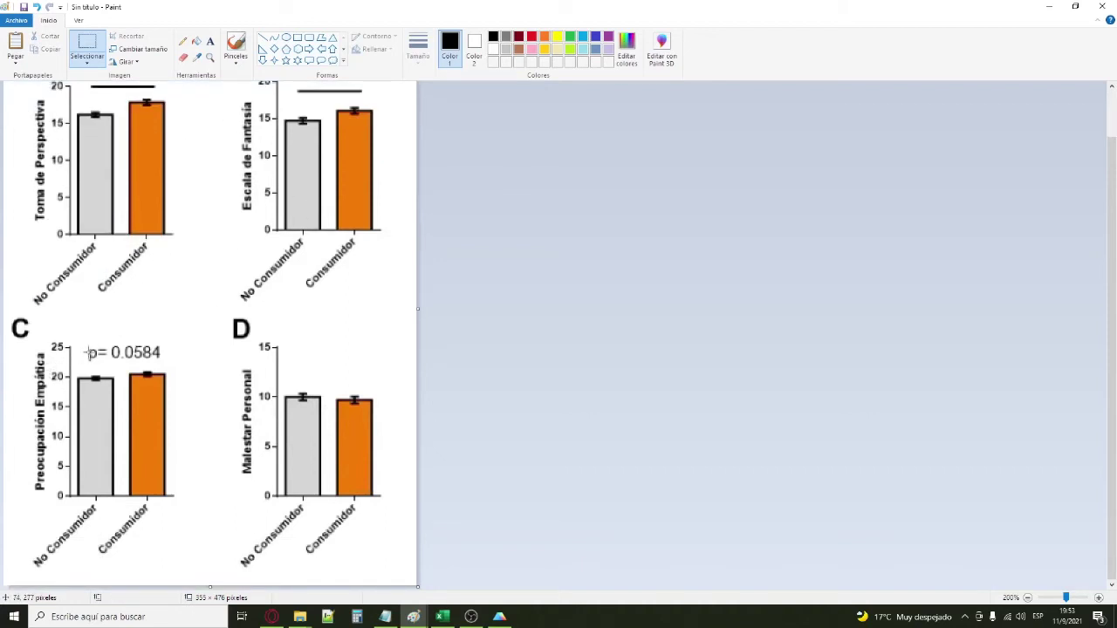
{"action": "left_click_drag", "start_coordinate": [80, 342], "coordinate": [176, 363]}
{"action": "left_click", "coordinate": [174, 384]}
{"action": "left_click_drag", "start_coordinate": [84, 341], "coordinate": [161, 357]}
{"action": "left_click", "coordinate": [197, 370]}
{"action": "mouse_move", "coordinate": [108, 349]}
{"action": "left_mouse_down"}
{"action": "mouse_move", "coordinate": [79, 325]}
{"action": "mouse_move", "coordinate": [109, 349]}
{"action": "left_mouse_up"}
- Switch to Prism and add the text "p= 0.0565" to the Apertura a exp/viaje graph, moving it over the significance line
{"action": "left_click", "coordinate": [499, 616]}
{"action": "left_click", "coordinate": [40, 251]}
{"action": "left_click", "coordinate": [52, 237]}
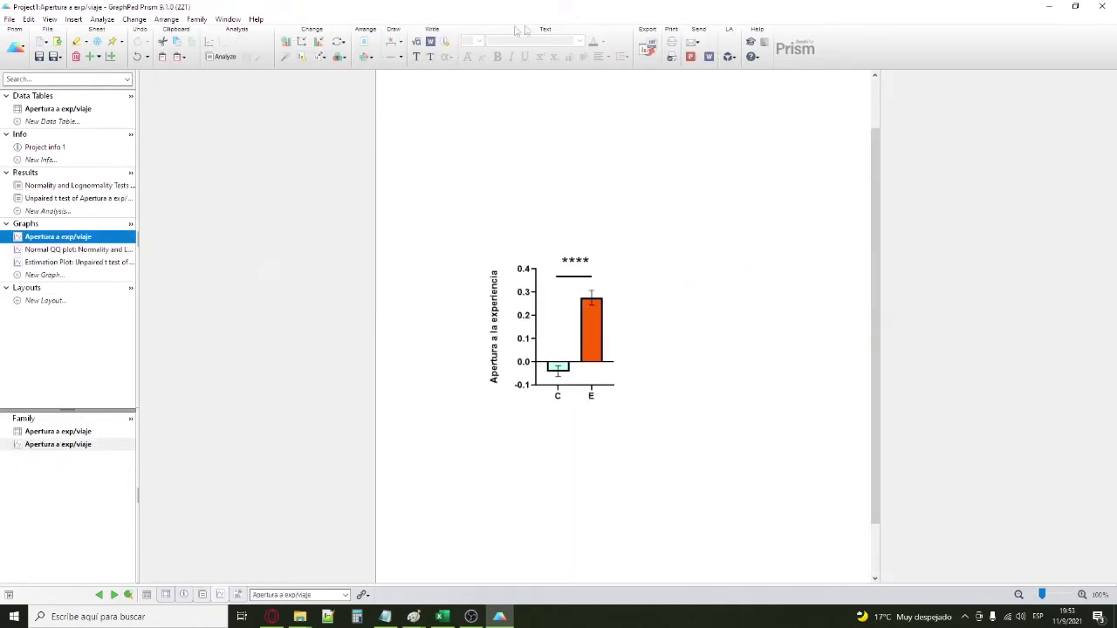
{"action": "left_click", "coordinate": [416, 57]}
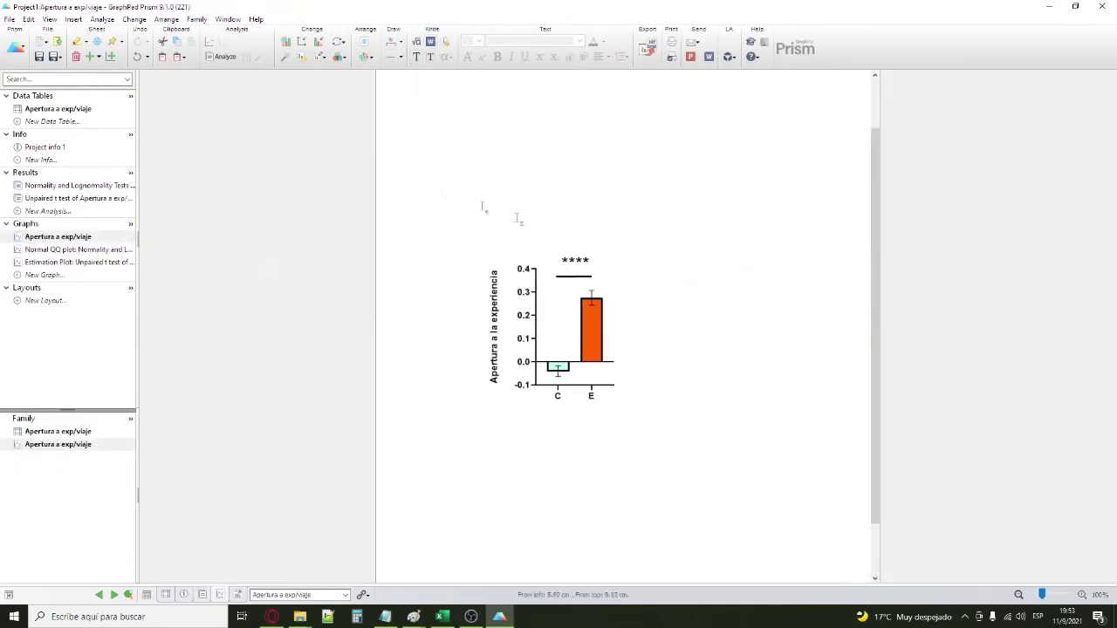
{"action": "left_click", "coordinate": [621, 272]}
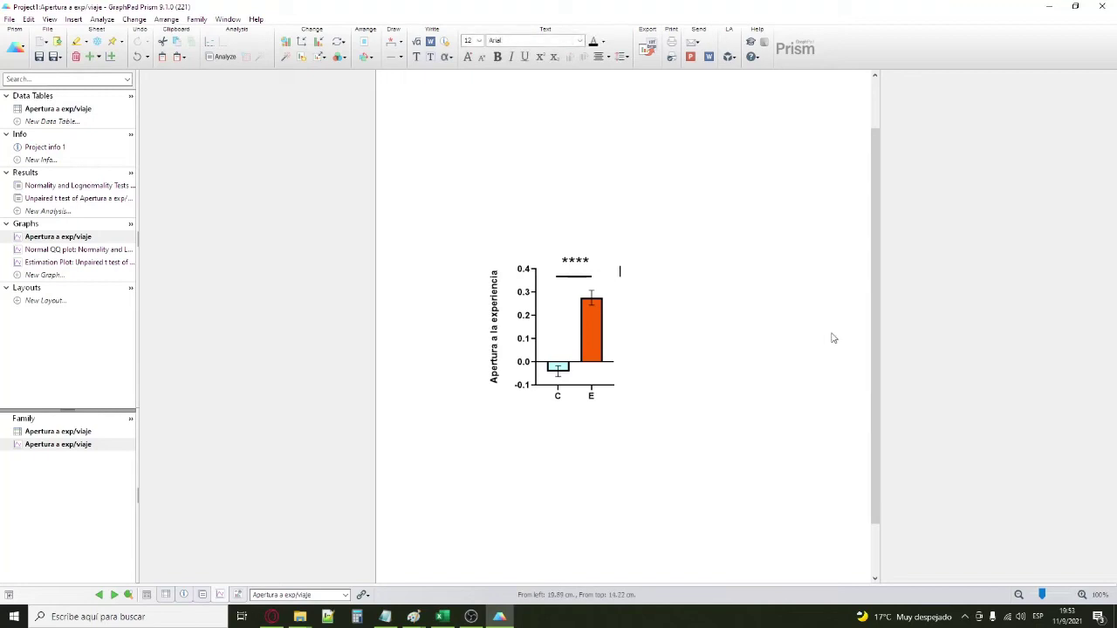
{"action": "type", "text": "p= 0.0565"}
{"action": "left_click", "coordinate": [810, 297]}
{"action": "left_click_drag", "start_coordinate": [637, 272], "coordinate": [597, 269]}
{"action": "left_click", "coordinate": [644, 326]}
- Return to the four-panel figure in Paint to view panel C's p-value annotation
{"action": "mouse_move", "coordinate": [412, 616]}
{"action": "left_click", "coordinate": [410, 568]}
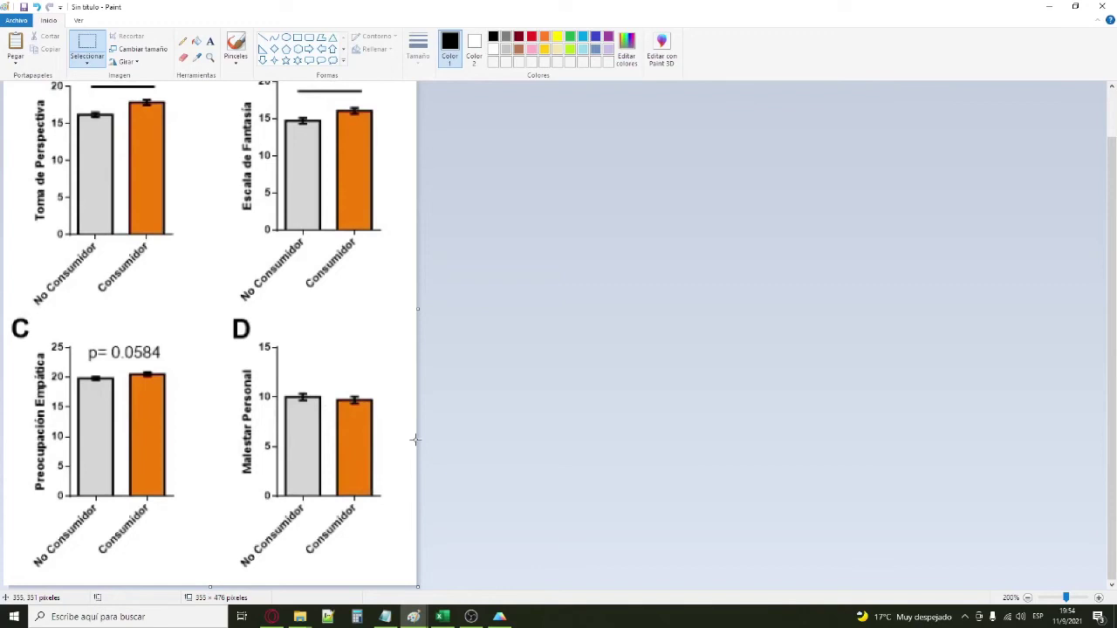
- Examine panel C's p-value annotation and panel D's Malestar Personal graph, outlining them with temporary selections
{"action": "left_click_drag", "start_coordinate": [59, 339], "coordinate": [176, 377]}
{"action": "left_click", "coordinate": [218, 421]}
{"action": "scroll", "coordinate": [157, 366], "scroll_direction": "up", "scroll_amount": 1}
{"action": "scroll", "coordinate": [233, 381], "scroll_direction": "down", "scroll_amount": 1}
{"action": "left_click_drag", "start_coordinate": [78, 329], "coordinate": [184, 369]}
{"action": "left_click", "coordinate": [215, 404]}
{"action": "left_click_drag", "start_coordinate": [194, 310], "coordinate": [418, 573]}
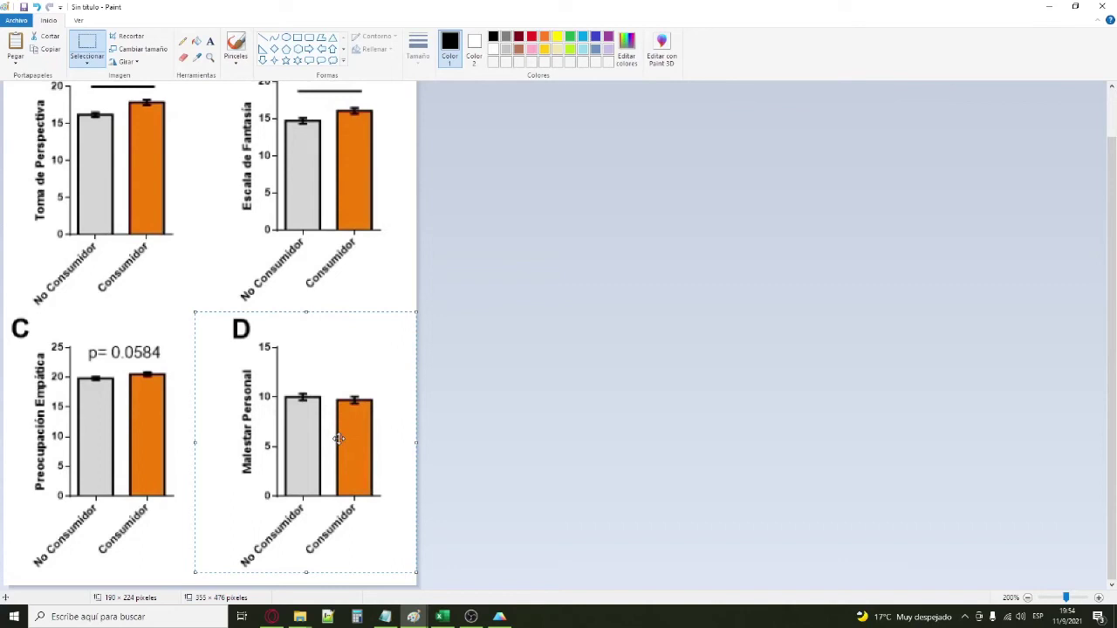
{"action": "left_click", "coordinate": [330, 280]}
- Switch to Prism and review the Apertura a exp/viaje data table and its bar graph
{"action": "left_click", "coordinate": [502, 615]}
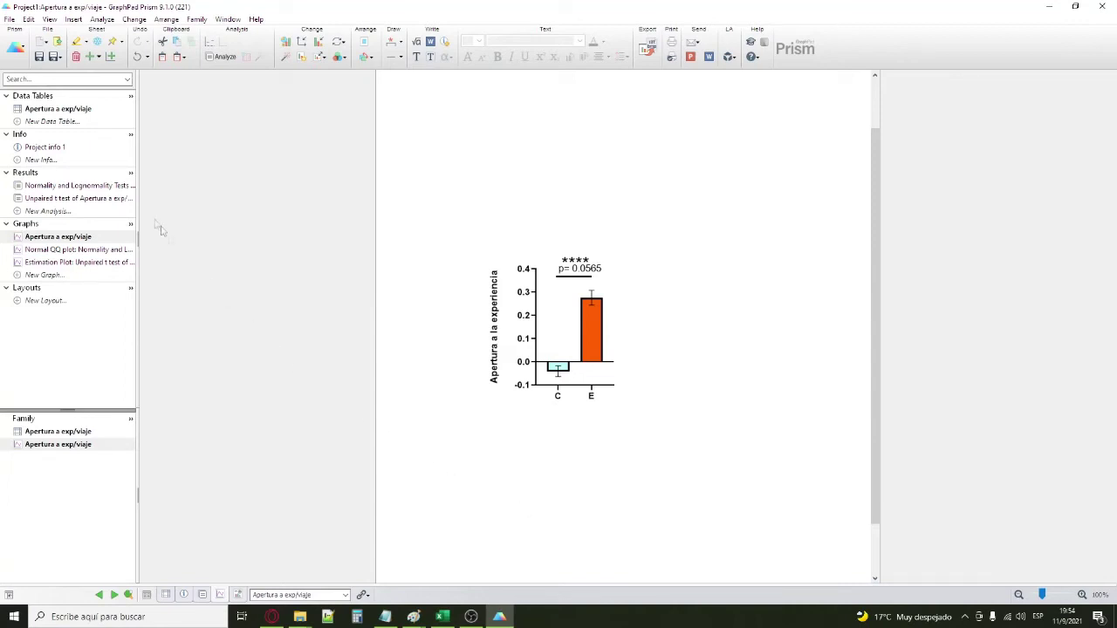
{"action": "left_click", "coordinate": [35, 109]}
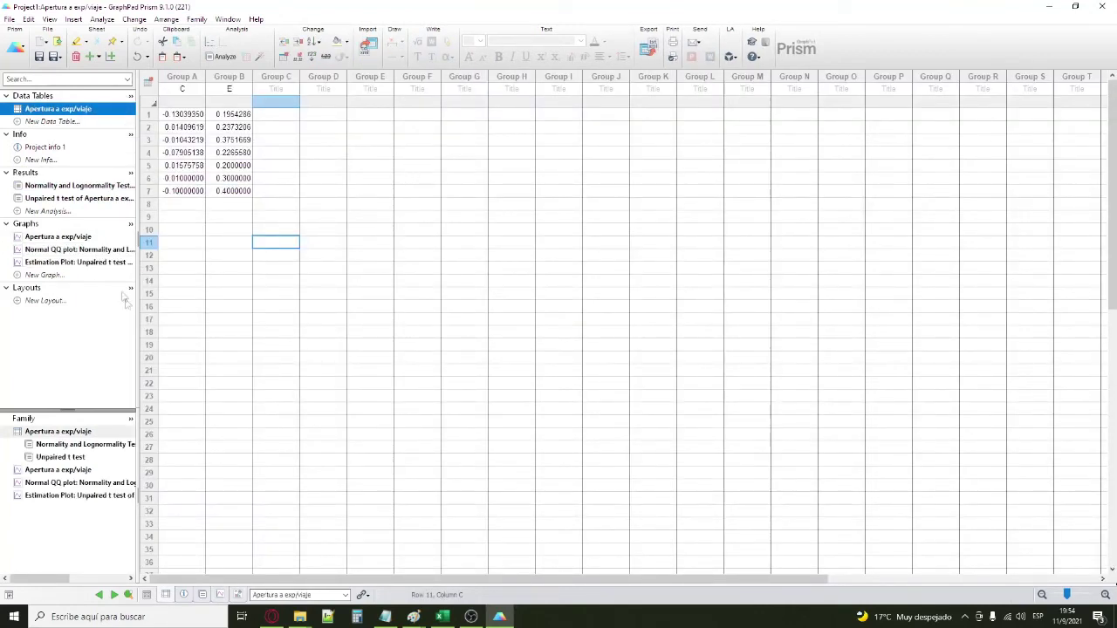
{"action": "left_click", "coordinate": [78, 237]}
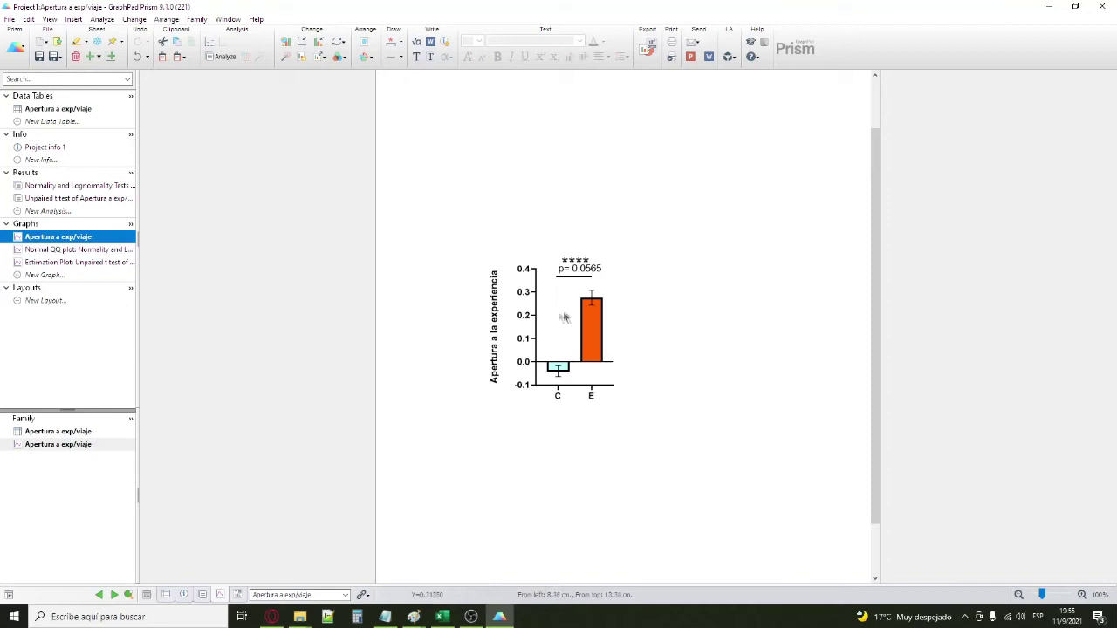
- Run descriptive statistics on C and E with range, quartiles, and mean, SD and SEM, and return to the Apertura a exp/viaje graph
{"action": "left_click", "coordinate": [221, 57]}
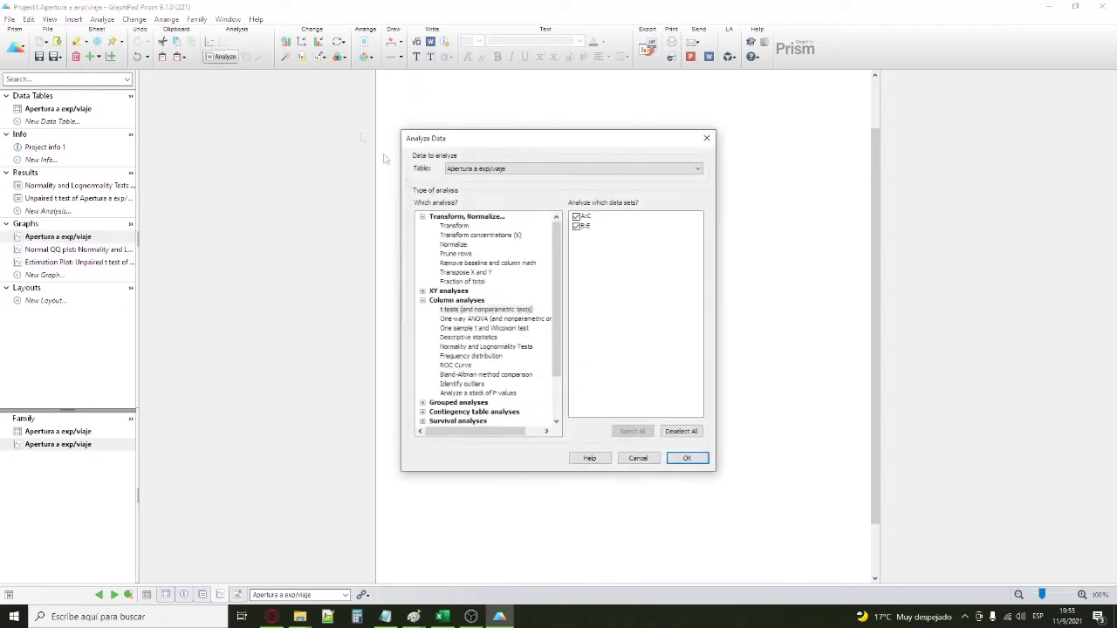
{"action": "left_click", "coordinate": [487, 348]}
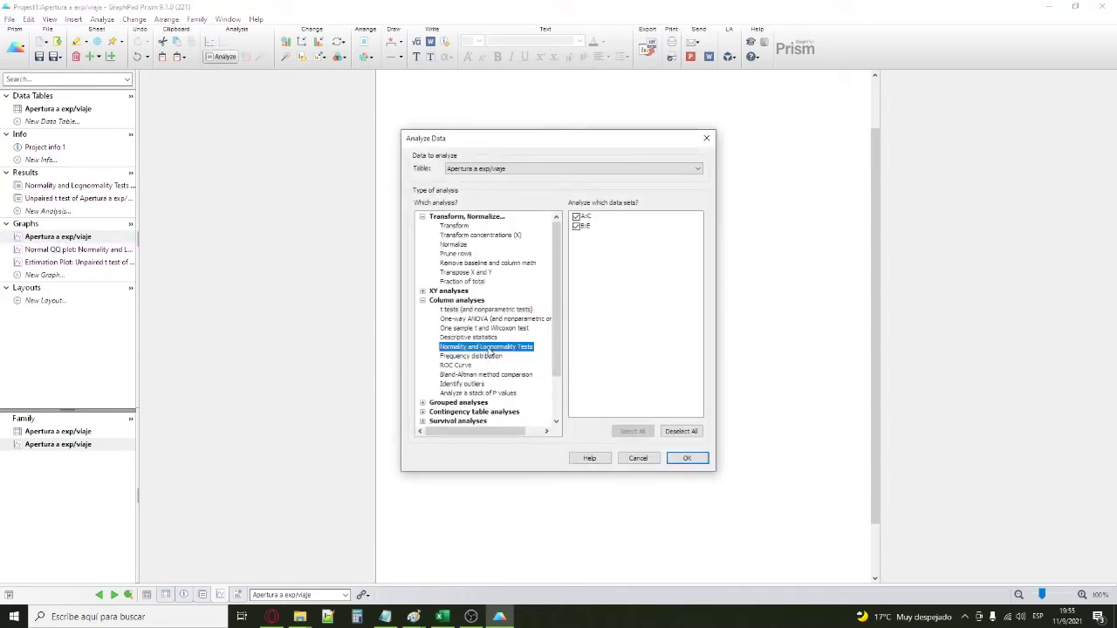
{"action": "left_click", "coordinate": [486, 310]}
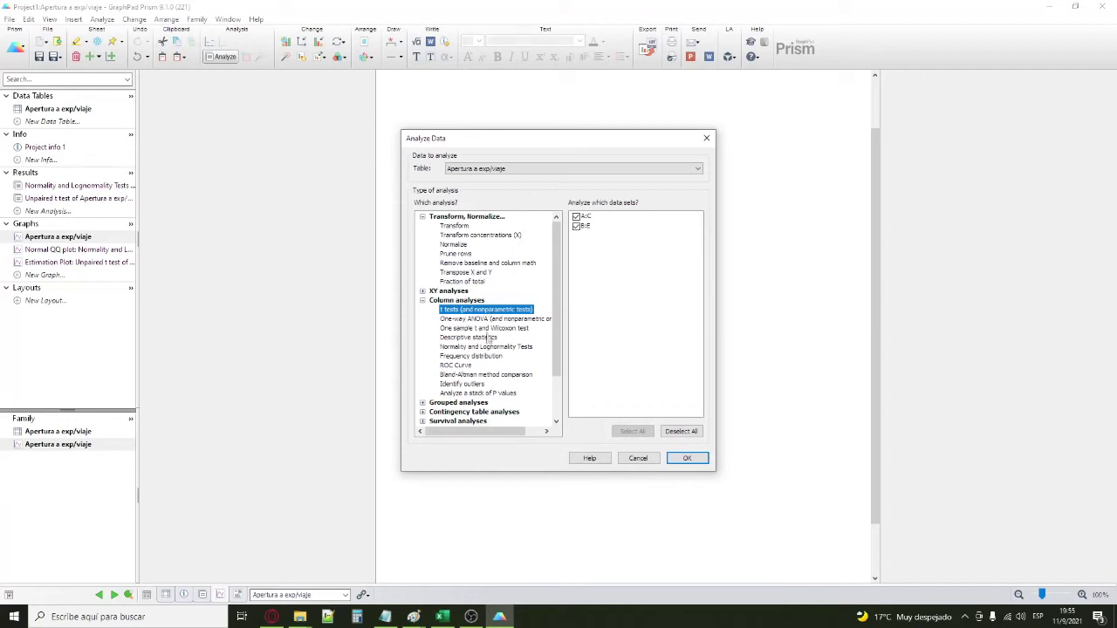
{"action": "left_click", "coordinate": [489, 337]}
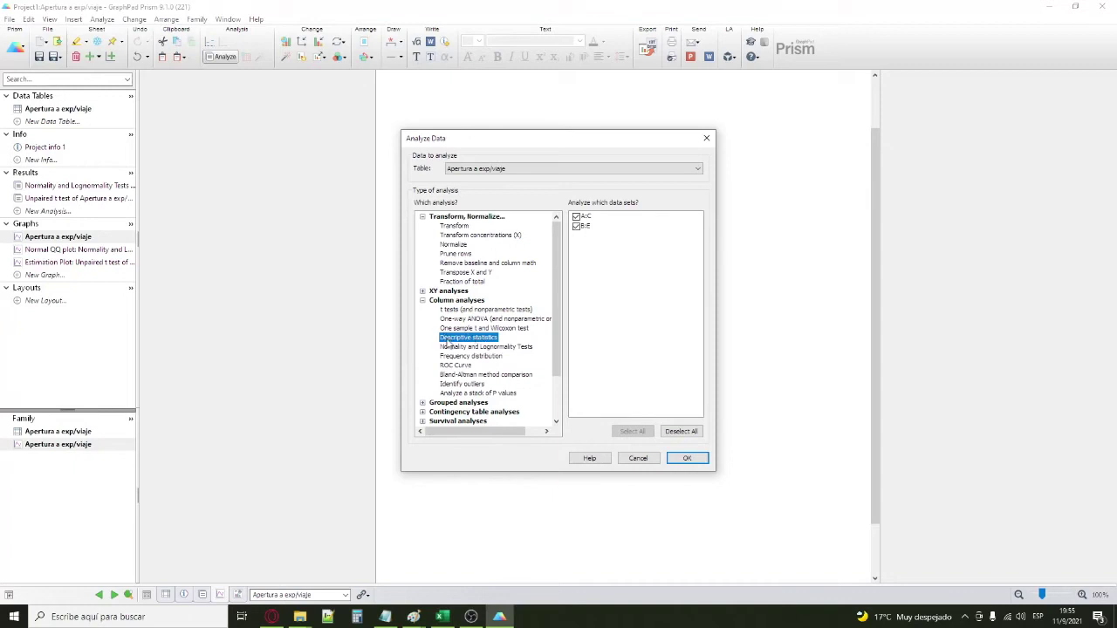
{"action": "left_click", "coordinate": [687, 459]}
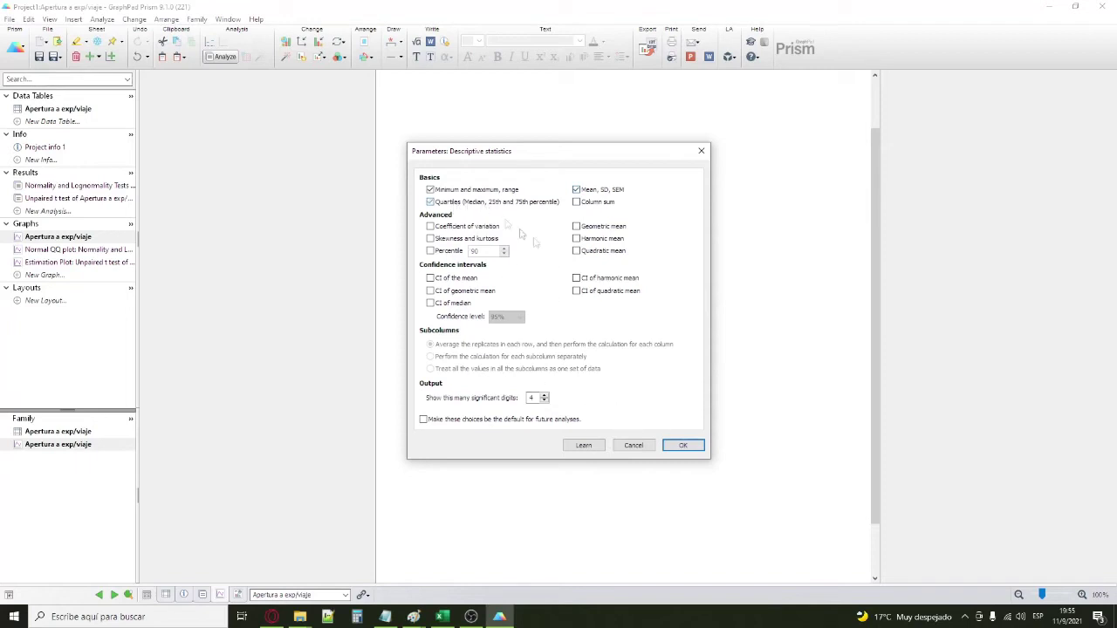
{"action": "left_click", "coordinate": [676, 448]}
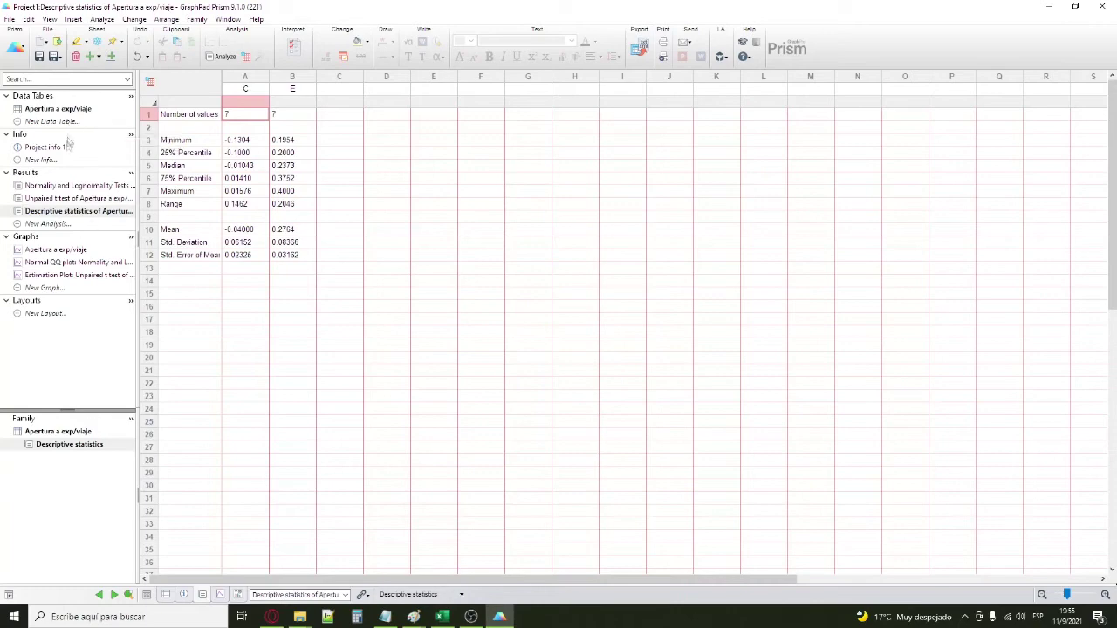
{"action": "left_click", "coordinate": [56, 250]}
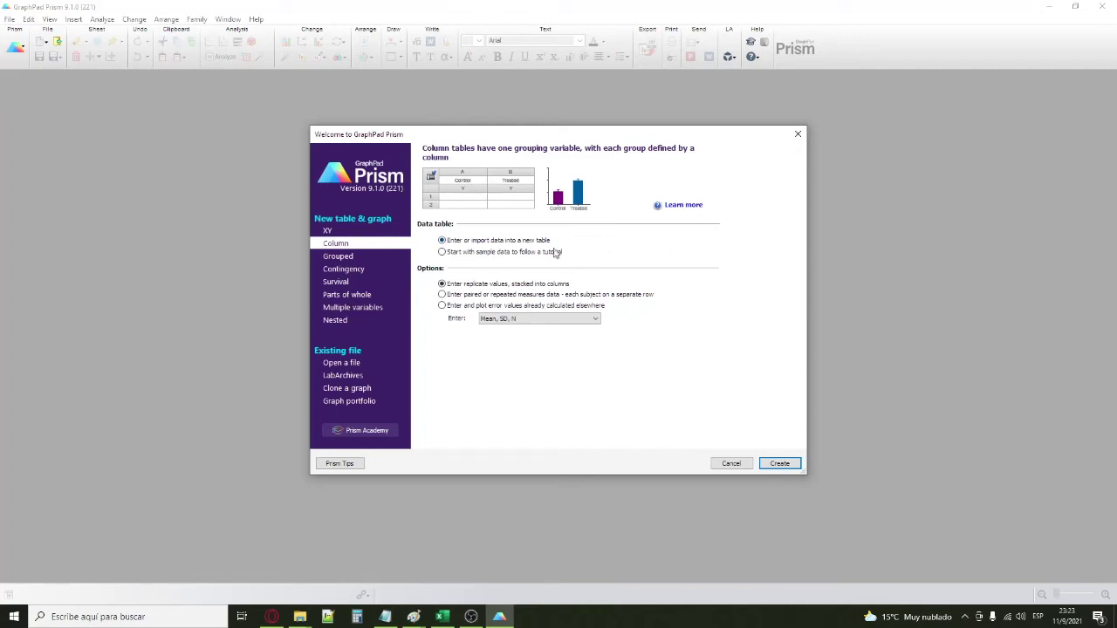
- Create a Column table for stacked replicate values and paste in cells A1:C9 from Excel's ANOVA 1 vía sheet, starting at Group A
{"action": "left_click", "coordinate": [800, 466]}
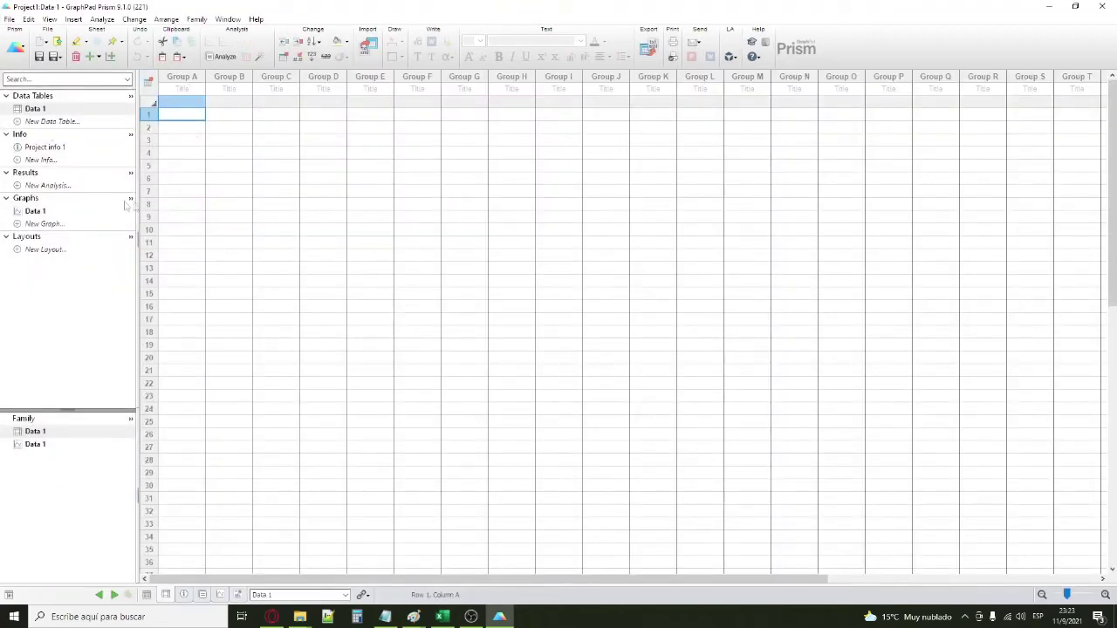
{"action": "left_click", "coordinate": [442, 616]}
{"action": "left_click_drag", "start_coordinate": [26, 138], "coordinate": [95, 232]}
{"action": "key", "text": "ctrl+c"}
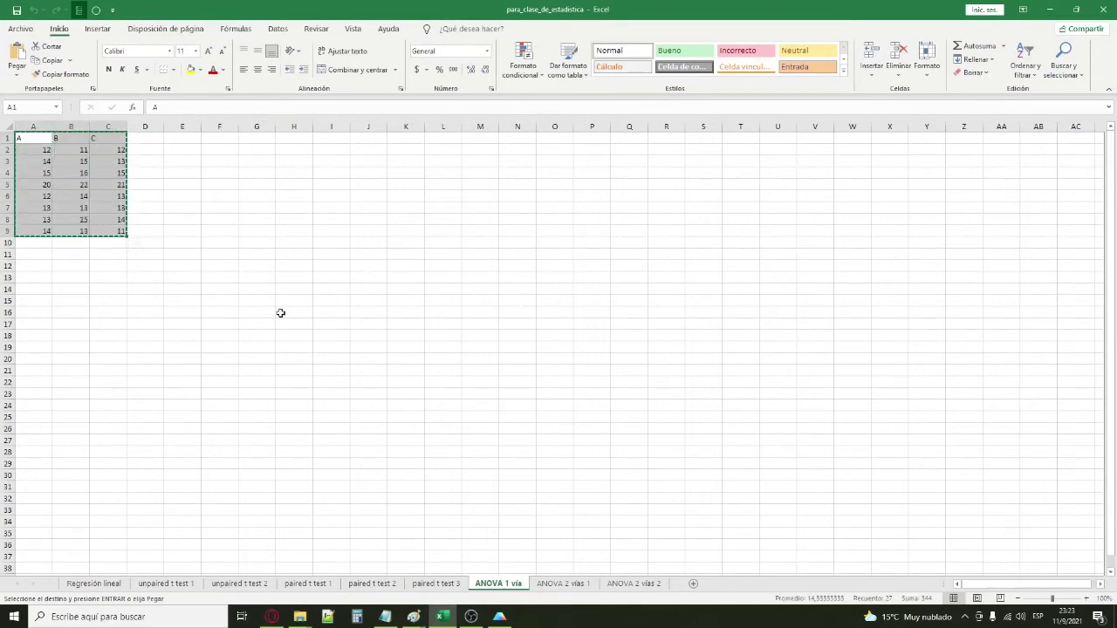
{"action": "left_click", "coordinate": [443, 616]}
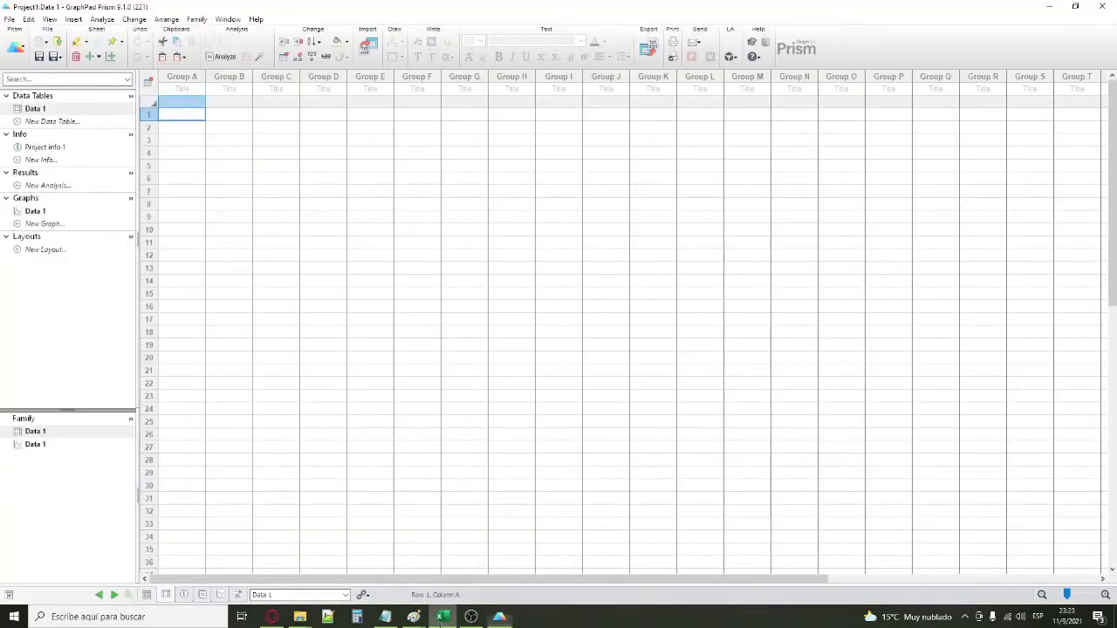
{"action": "left_click", "coordinate": [182, 113]}
{"action": "key", "text": "ctrl+v"}
{"action": "left_click", "coordinate": [372, 177]}
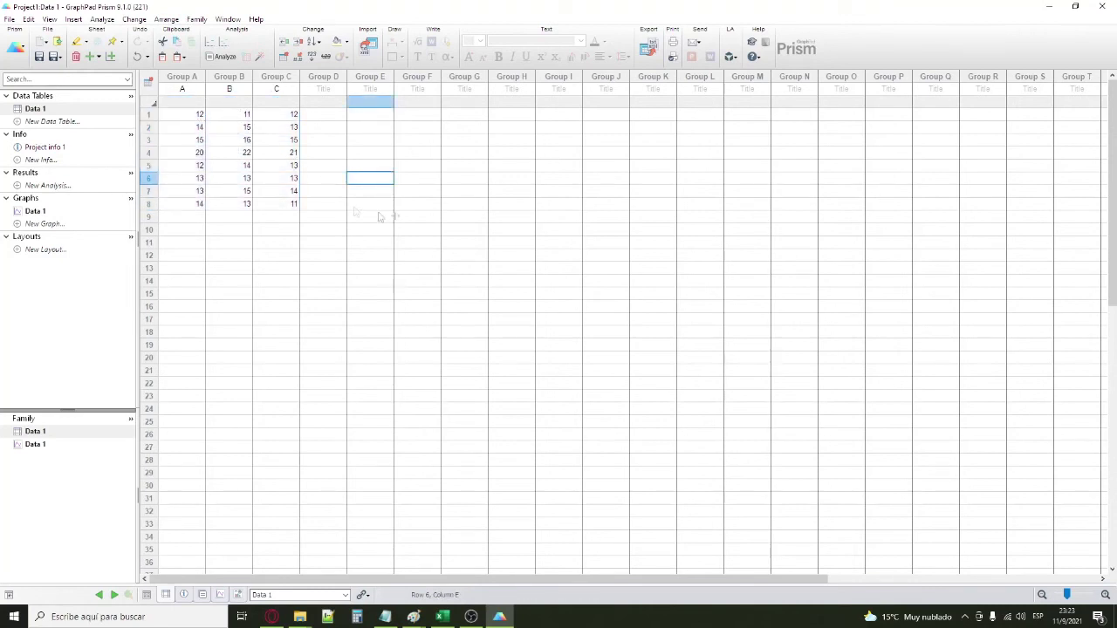
{"action": "left_click", "coordinate": [410, 217]}
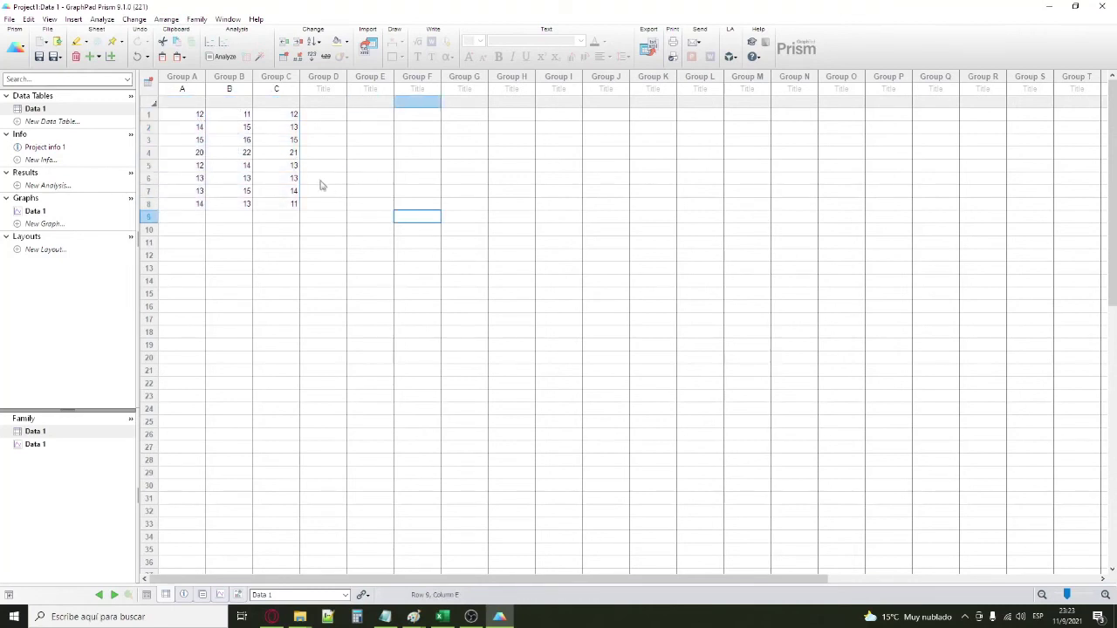
- Title the Group A, B and C columns Mindfulness, Meditación and Control
{"action": "double_click", "coordinate": [183, 89]}
{"action": "type", "text": "M"}
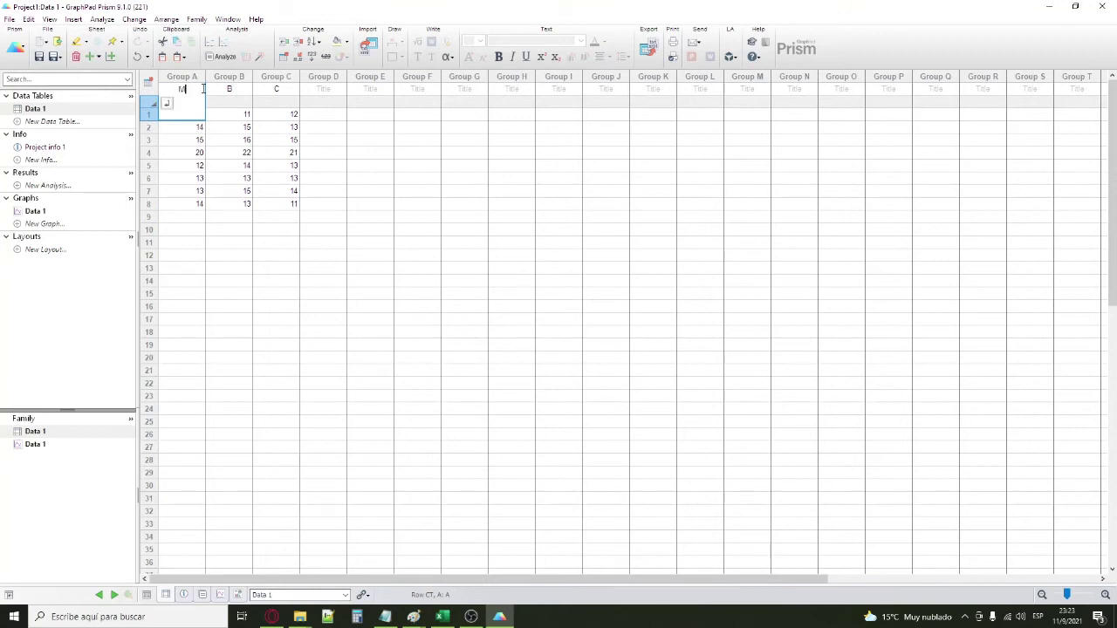
{"action": "type", "text": "indfulness"}
{"action": "key", "text": "Tab"}
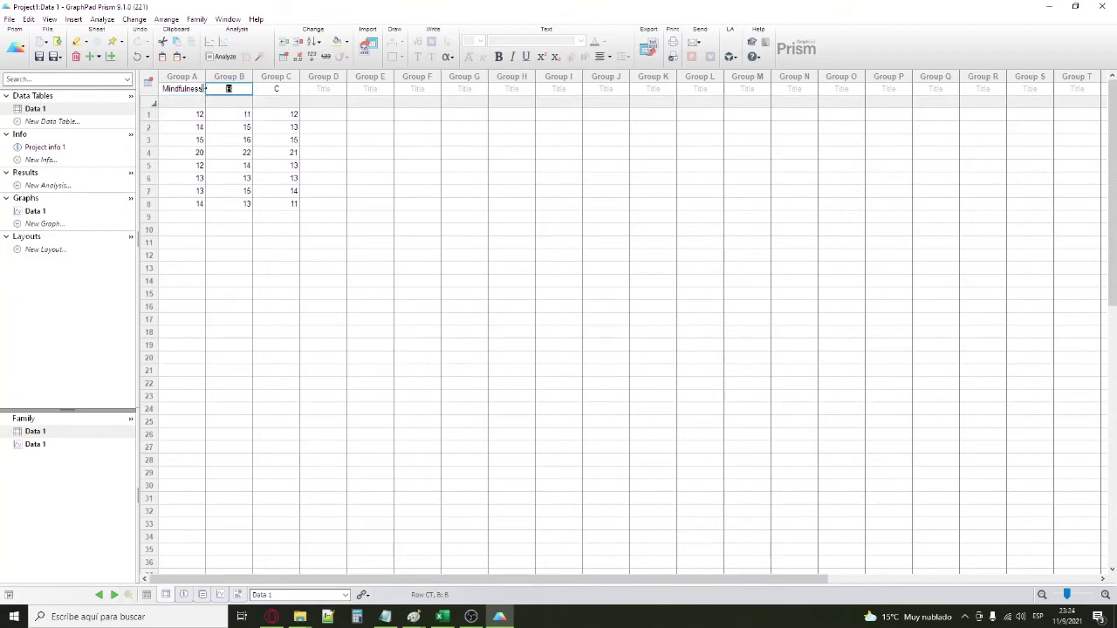
{"action": "type", "text": "Meditacion"}
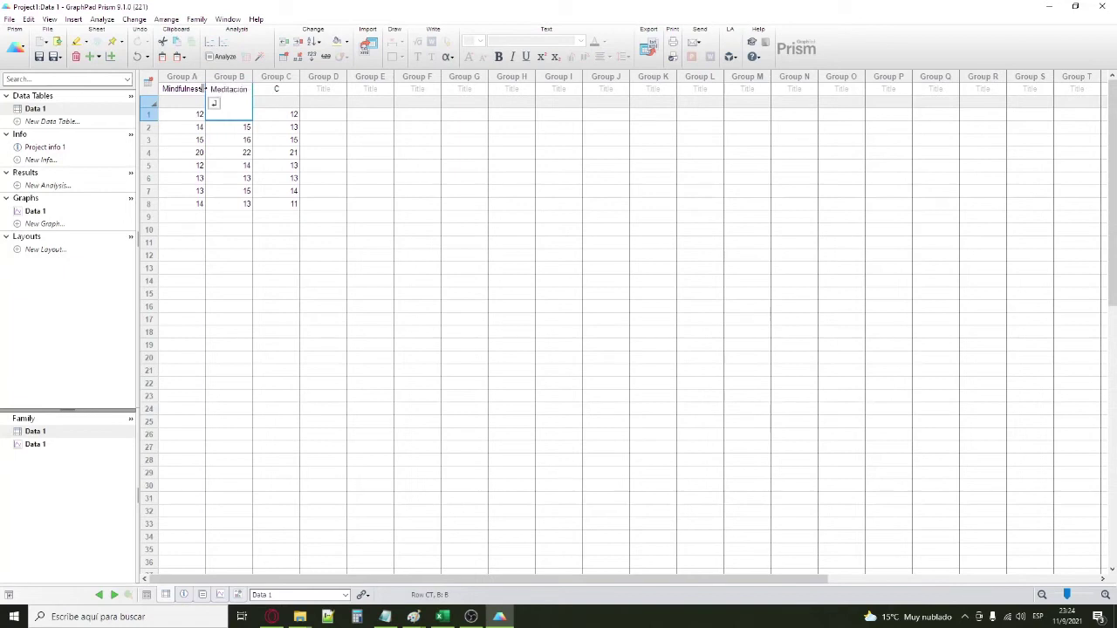
{"action": "key", "text": "Tab"}
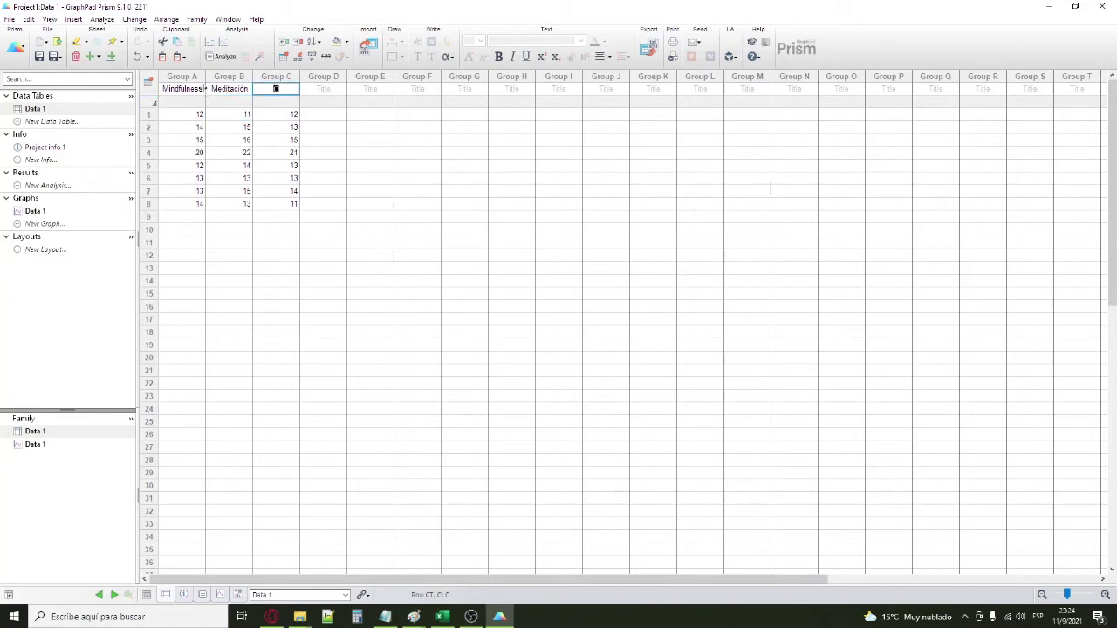
{"action": "type", "text": "Control"}
{"action": "key", "text": "Return"}
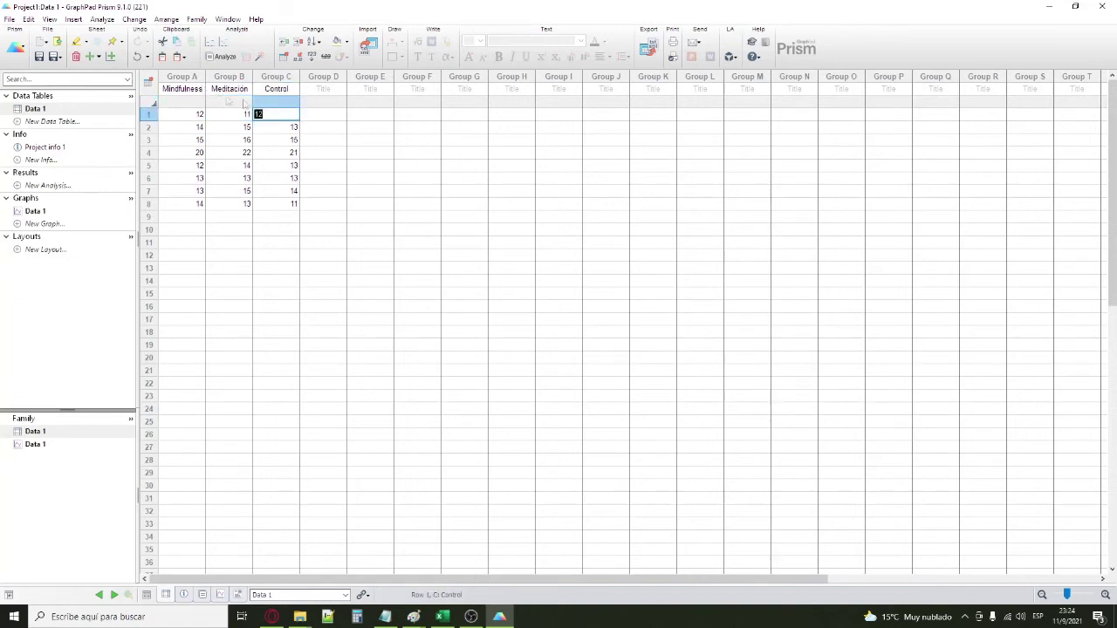
{"action": "left_click", "coordinate": [385, 153]}
- Rename the Data 1 table as "Mindfulness/Meditación/Control" and create its column bar graph plotting mean with SD
{"action": "right_click", "coordinate": [49, 109]}
{"action": "left_click", "coordinate": [87, 128]}
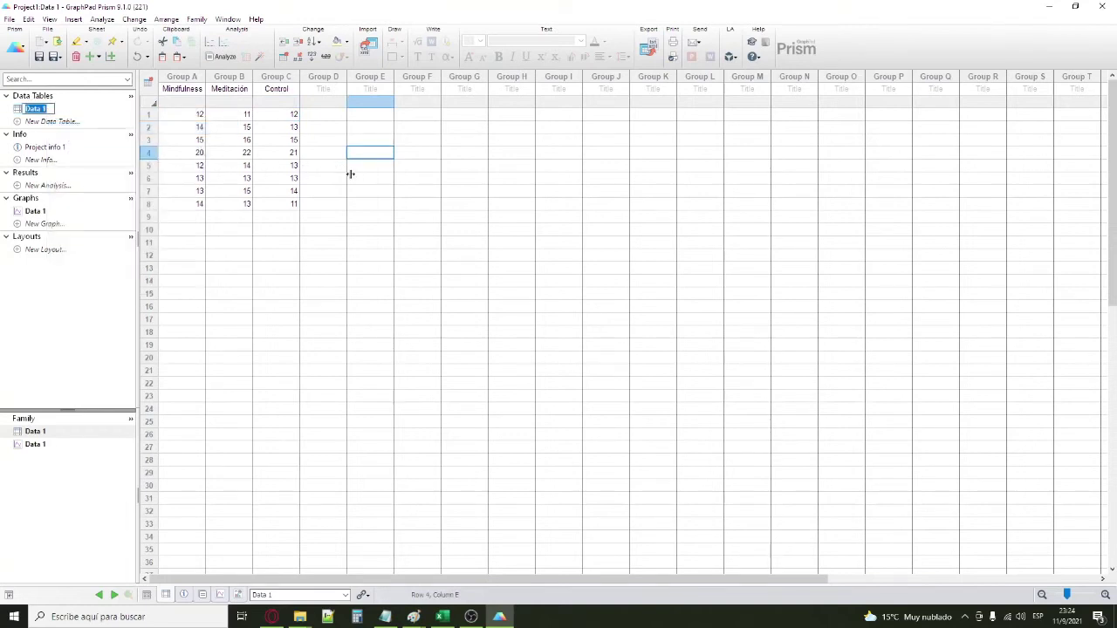
{"action": "type", "text": "Mindfulness/Meditación"}
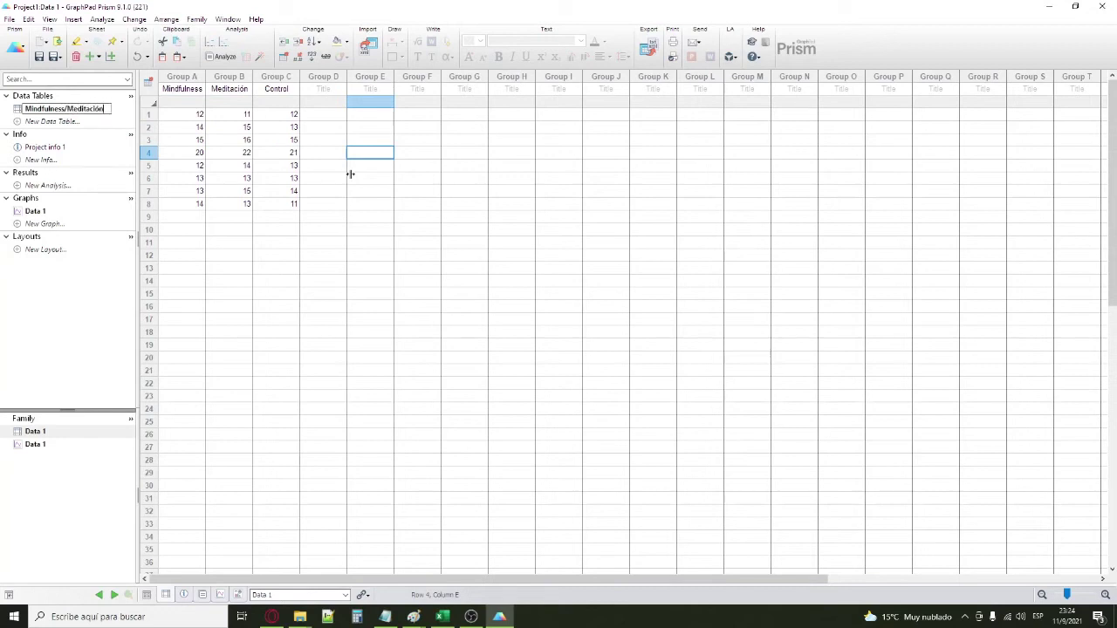
{"action": "type", "text": "/Control"}
{"action": "key", "text": "Return"}
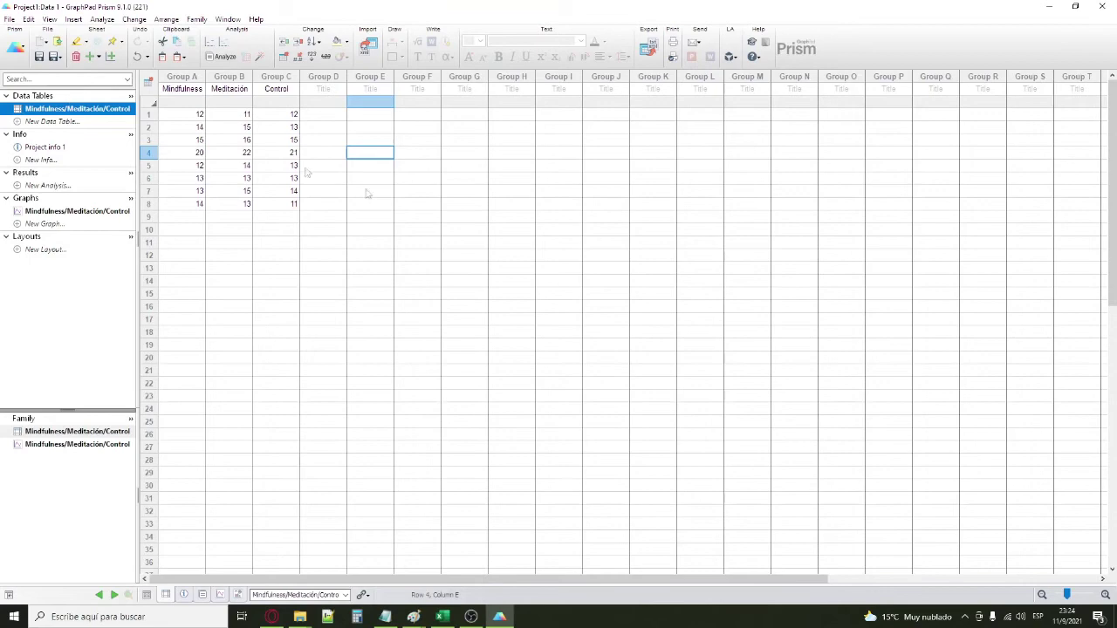
{"action": "left_click", "coordinate": [26, 217]}
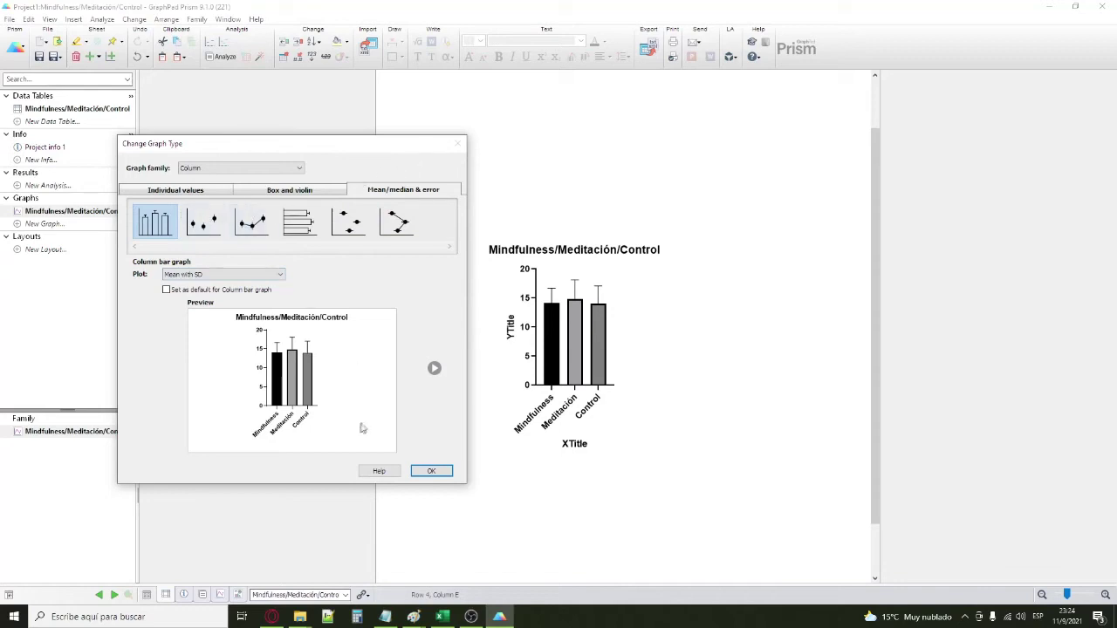
{"action": "left_click", "coordinate": [431, 471]}
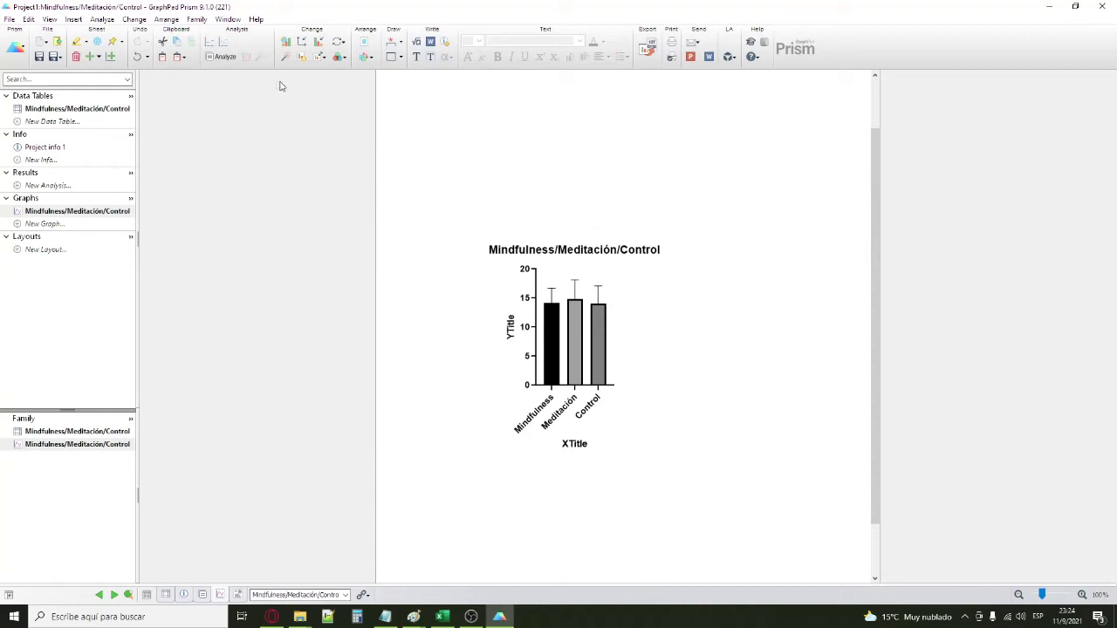
- Run all four normality tests for a Gaussian distribution on Mindfulness, Meditación and Control, with alpha 0.05 and a QQ plot
{"action": "left_click", "coordinate": [229, 60]}
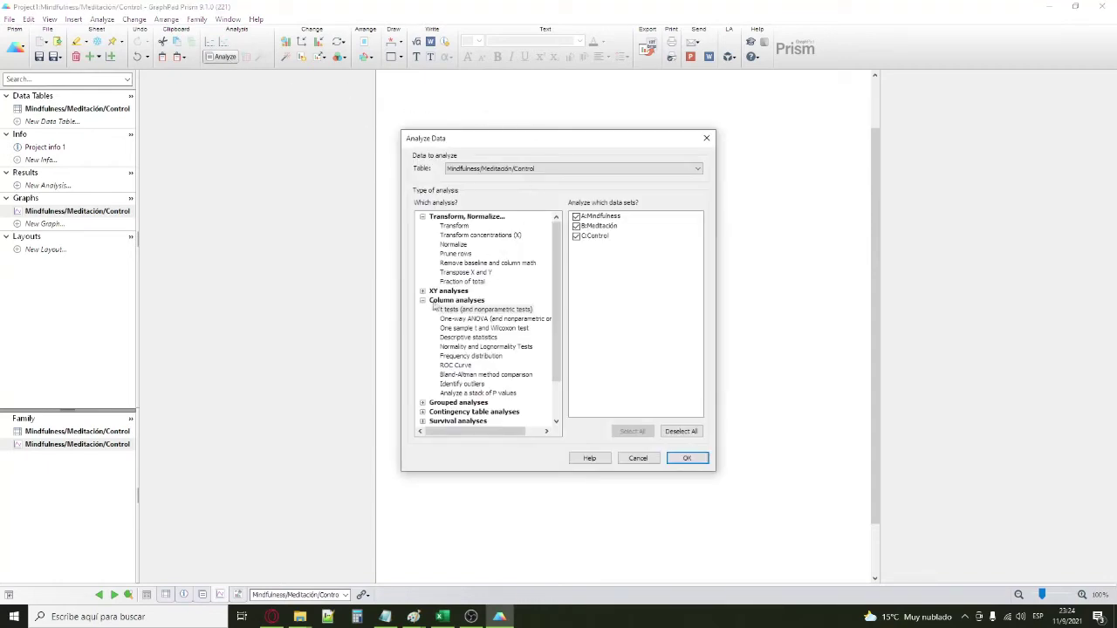
{"action": "left_click", "coordinate": [471, 338]}
{"action": "left_click", "coordinate": [458, 347]}
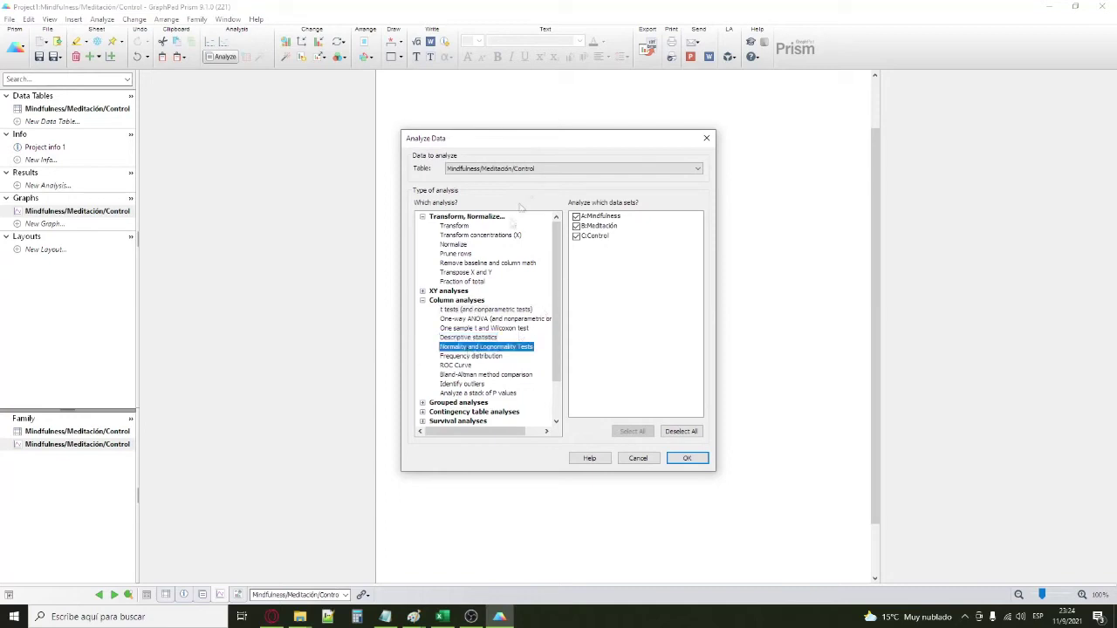
{"action": "left_click", "coordinate": [689, 462]}
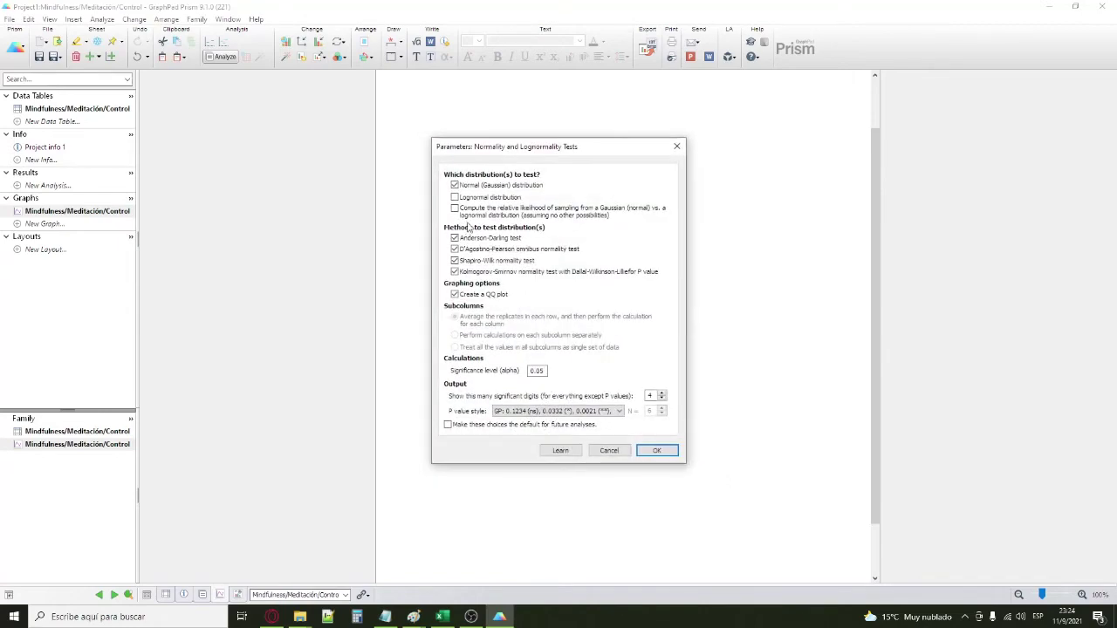
{"action": "left_click", "coordinate": [656, 450]}
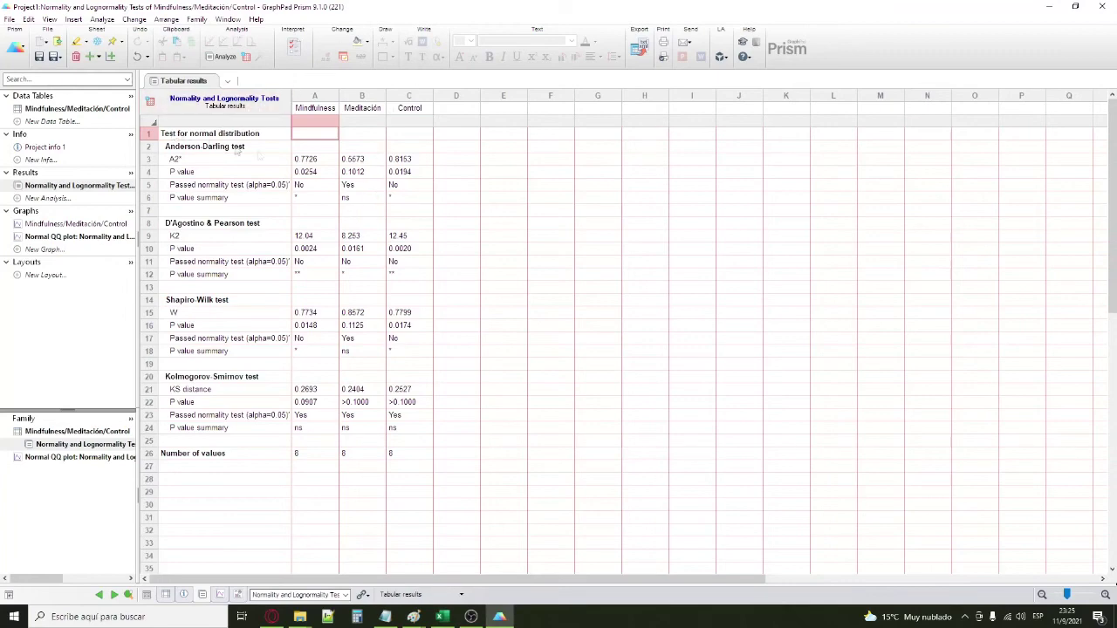
- Return to the Mindfulness/Meditación/Control graph and open the analysis selection for its three data sets
{"action": "left_click", "coordinate": [98, 223]}
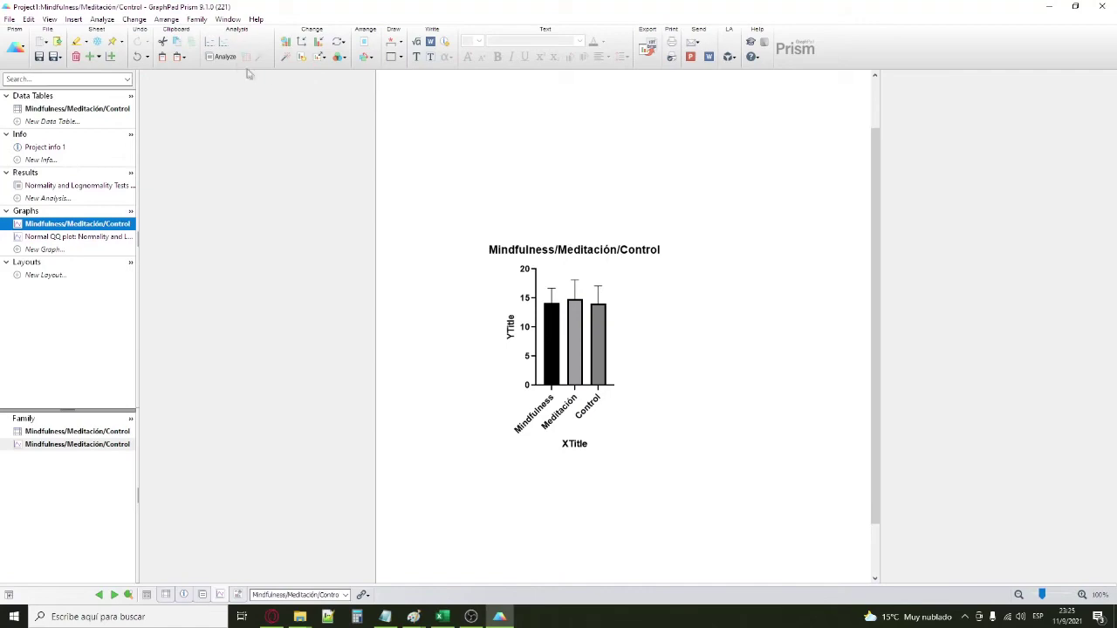
{"action": "left_click", "coordinate": [221, 57]}
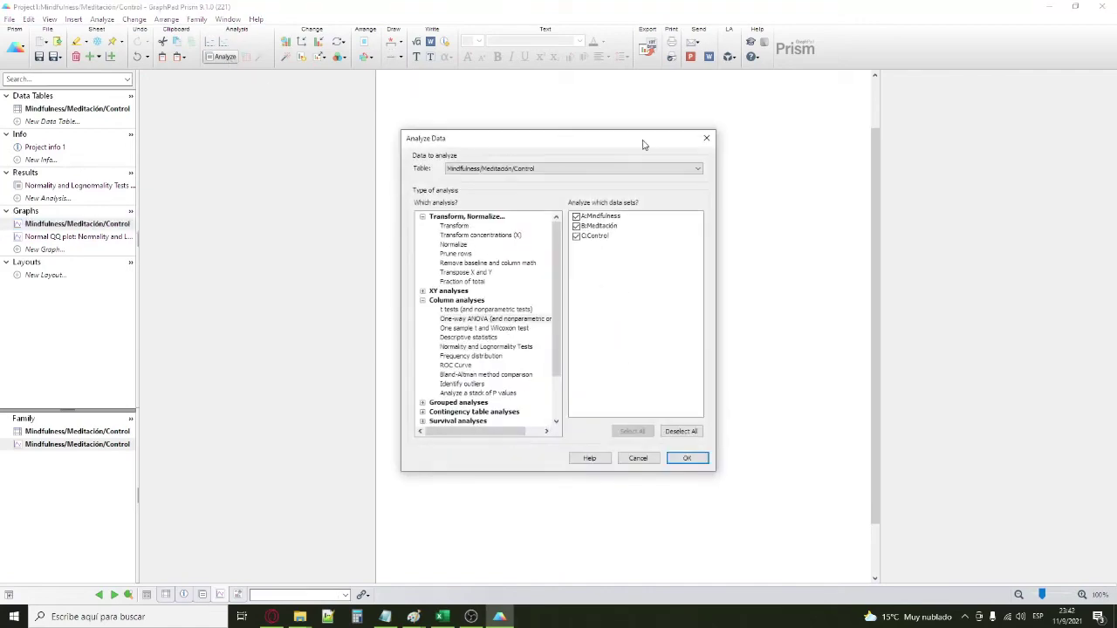
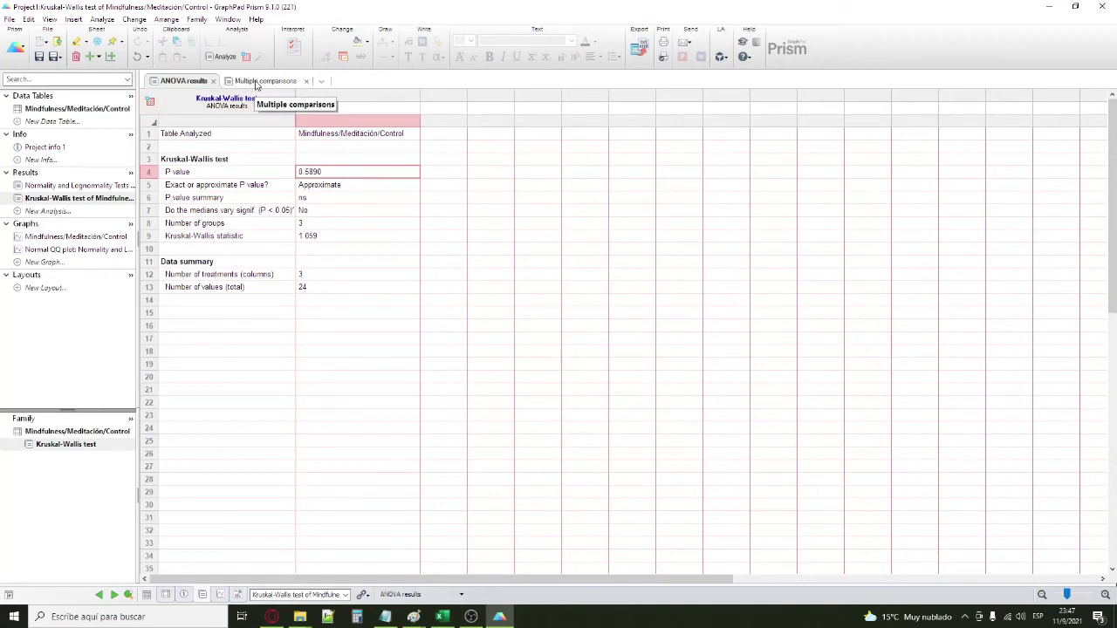
- Review the Kruskal-Wallis test's multiple comparisons, and return to its ANOVA results
{"action": "left_click", "coordinate": [264, 81]}
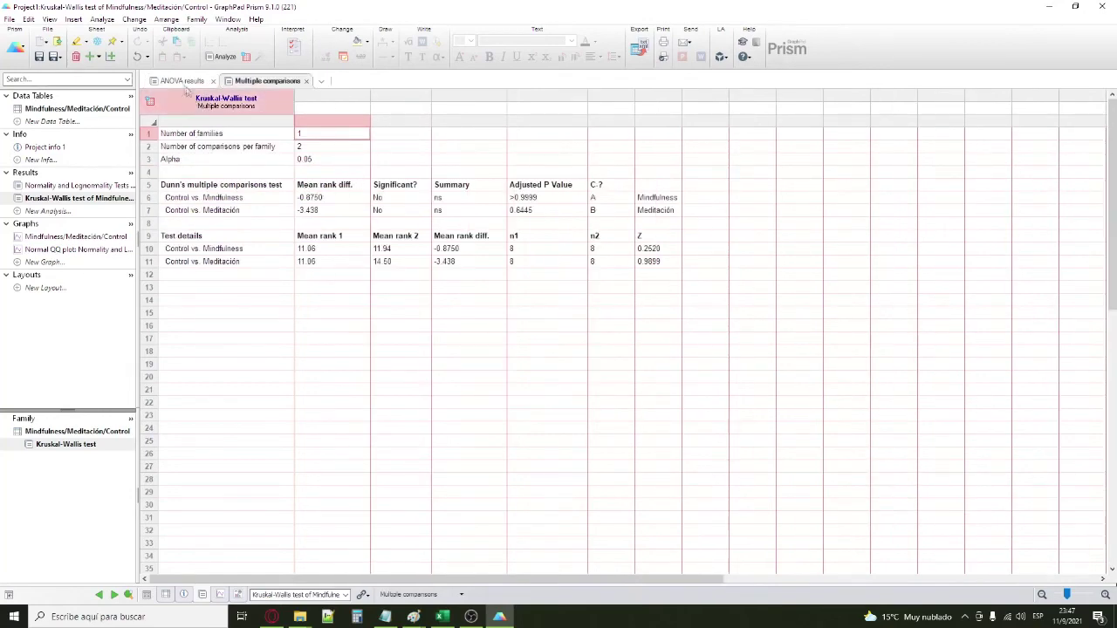
{"action": "left_click", "coordinate": [179, 81]}
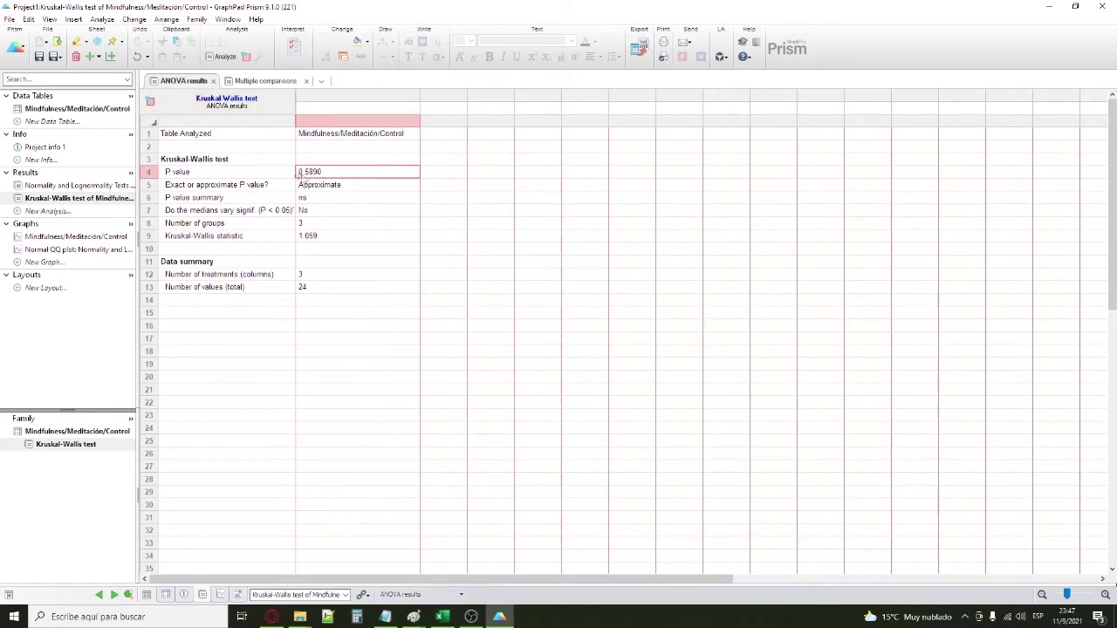
- Check the Mindfulness/Meditación/Control bar graph, and open the Kruskal-Wallis test's multiple comparisons results
{"action": "left_click_drag", "start_coordinate": [70, 199], "coordinate": [74, 237]}
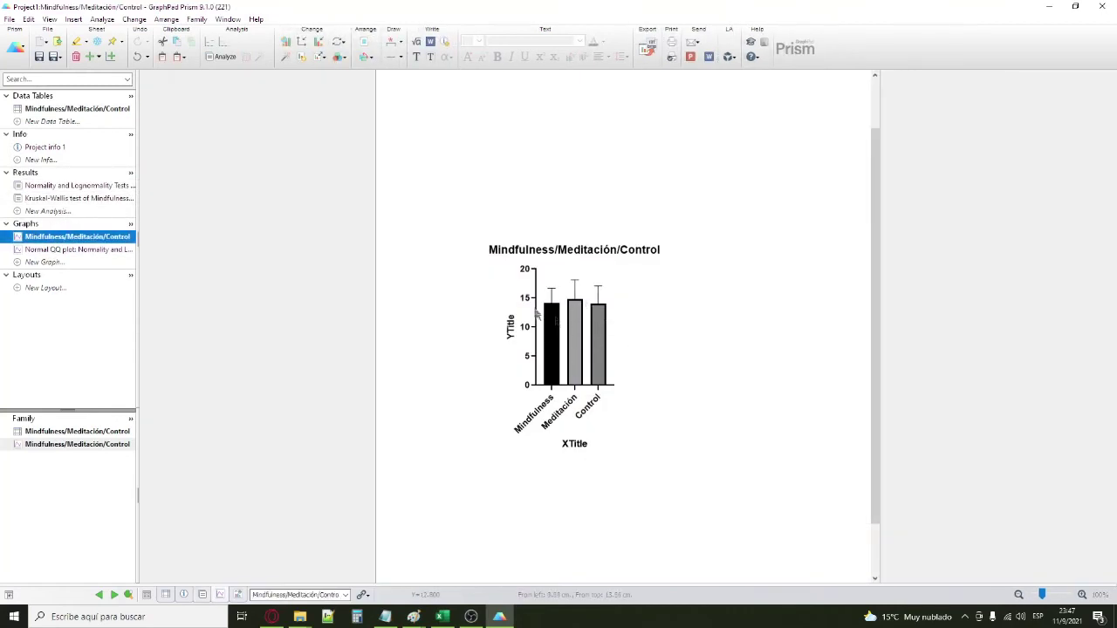
{"action": "left_click", "coordinate": [52, 199]}
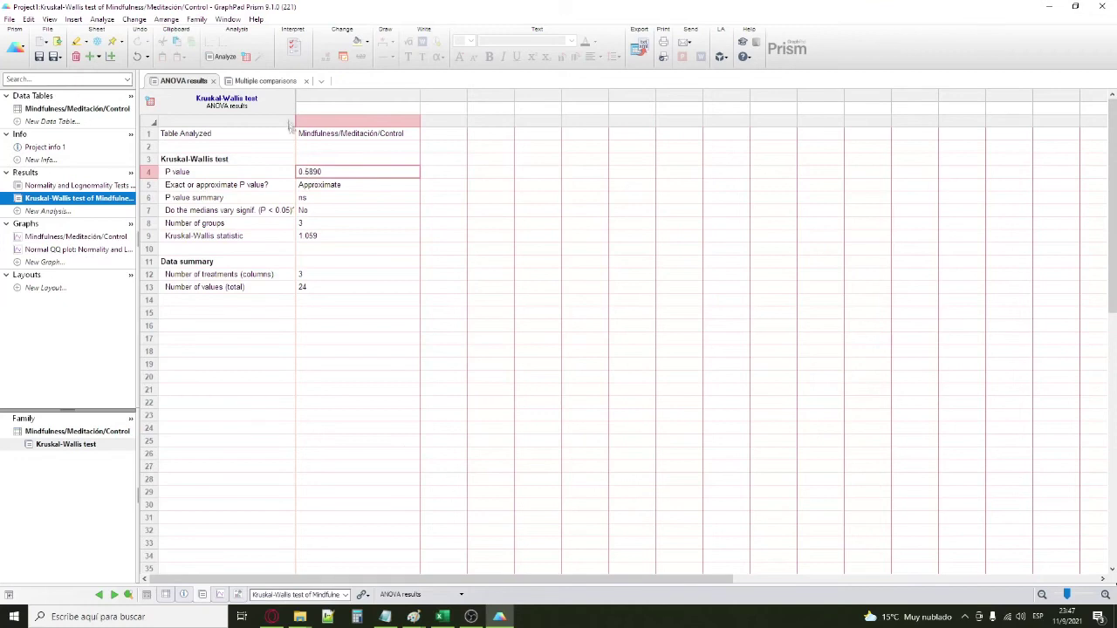
{"action": "left_click", "coordinate": [270, 82]}
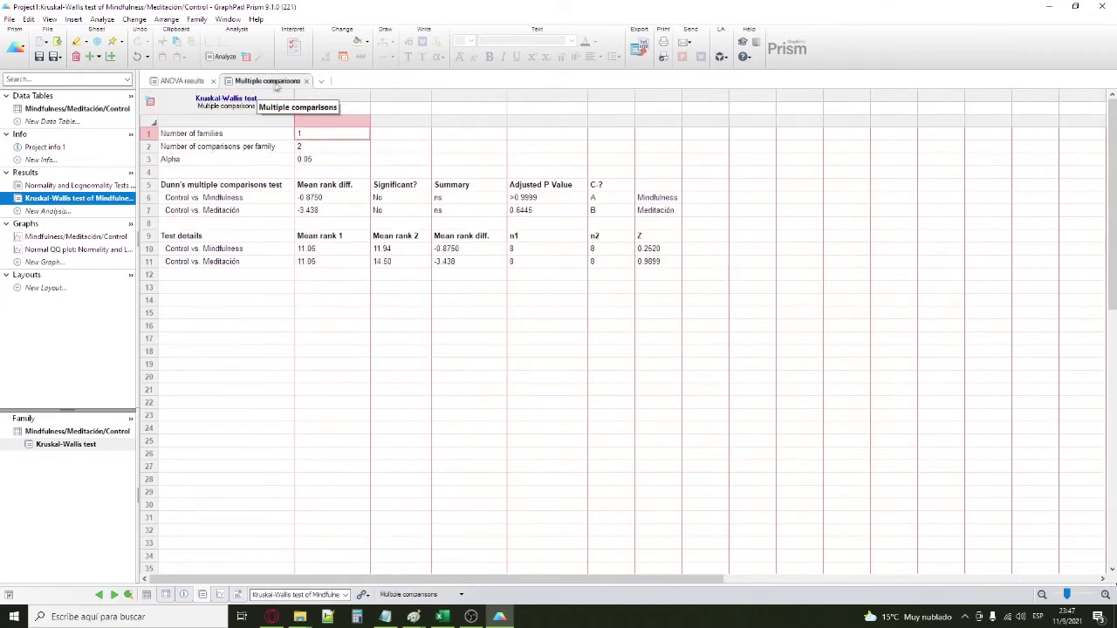
- Examine the Control vs. Mindfulness and Control vs. Meditación rows of Dunn's multiple comparisons test, including their adjusted P values
{"action": "left_click", "coordinate": [172, 201]}
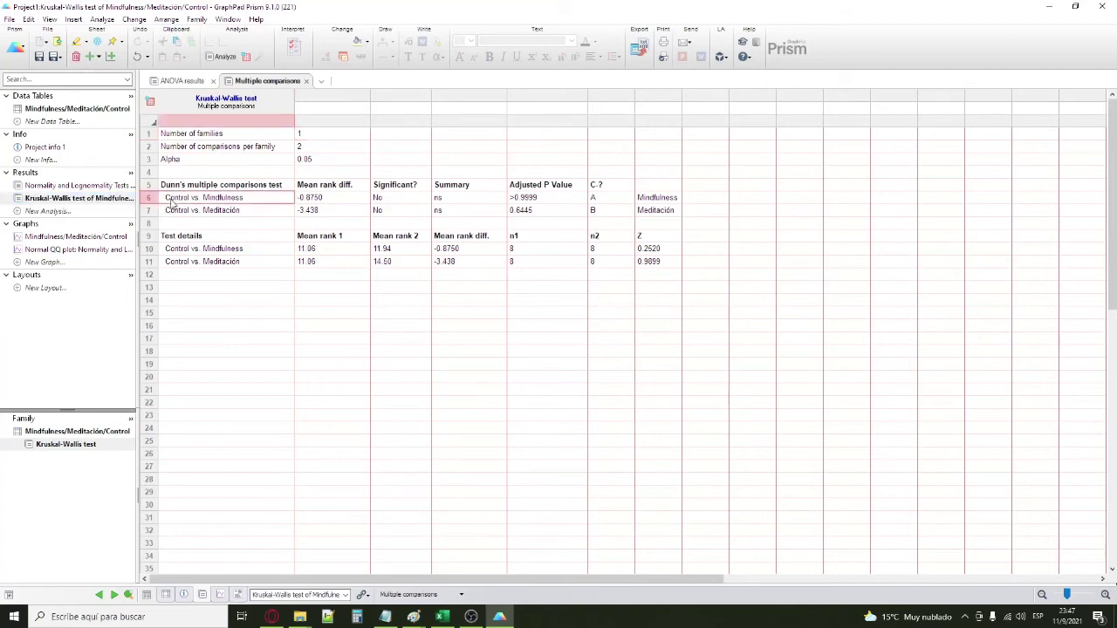
{"action": "left_click", "coordinate": [169, 207]}
{"action": "left_click", "coordinate": [179, 201]}
{"action": "left_click", "coordinate": [211, 210]}
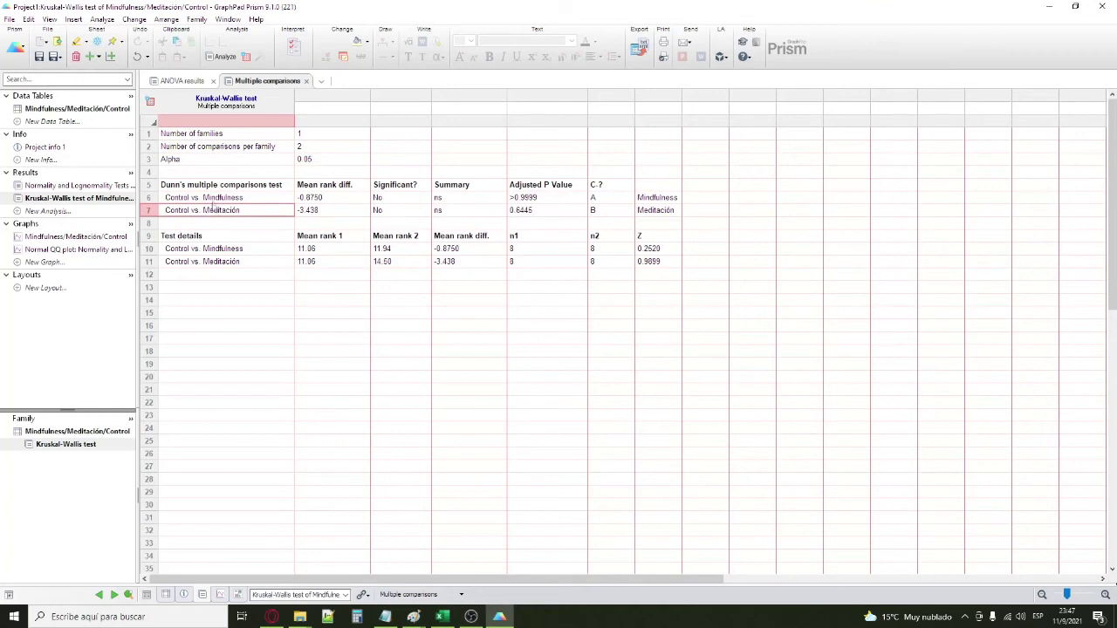
{"action": "left_click", "coordinate": [213, 203]}
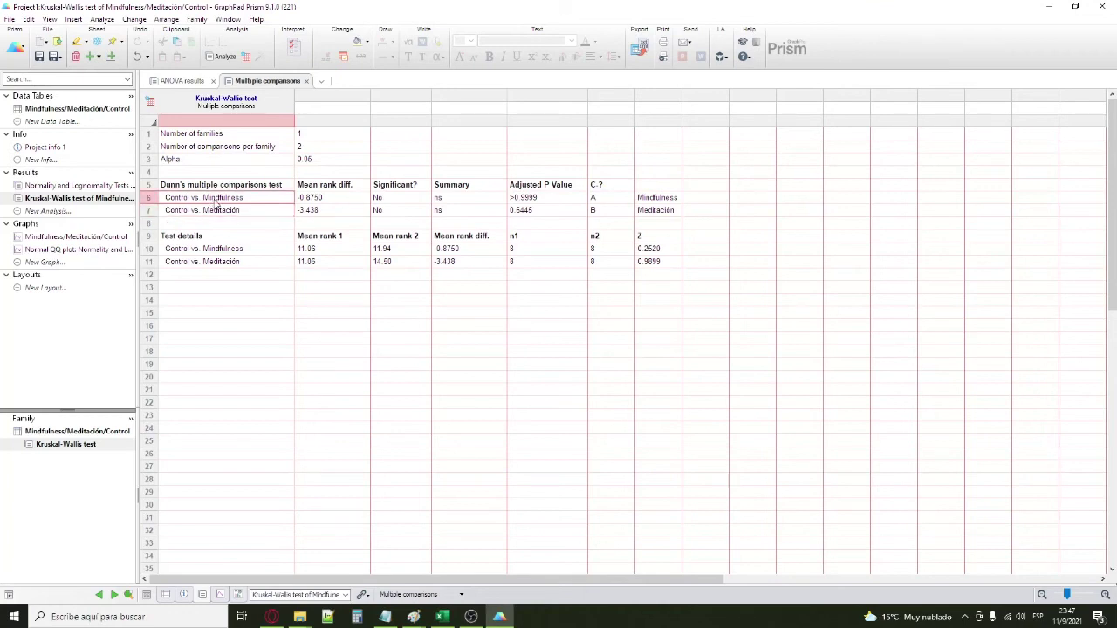
{"action": "left_click", "coordinate": [577, 200]}
{"action": "left_click", "coordinate": [574, 209]}
{"action": "left_click", "coordinate": [573, 200]}
{"action": "left_click", "coordinate": [569, 209]}
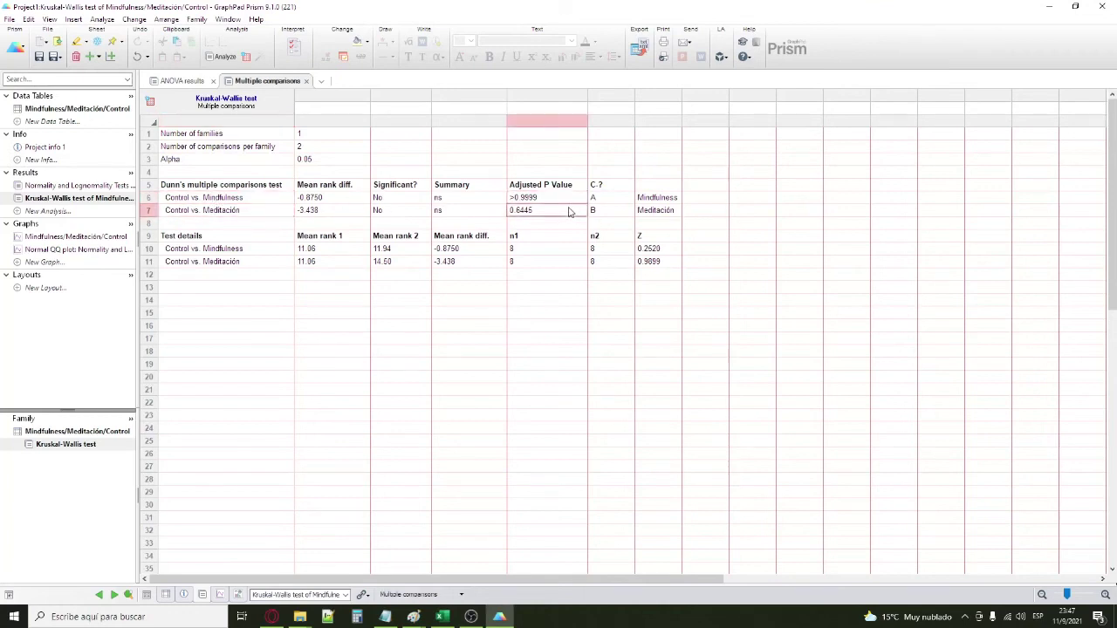
{"action": "left_click", "coordinate": [568, 201]}
{"action": "left_click", "coordinate": [217, 199]}
{"action": "left_click", "coordinate": [220, 207]}
{"action": "left_click", "coordinate": [219, 200]}
{"action": "left_click", "coordinate": [221, 211]}
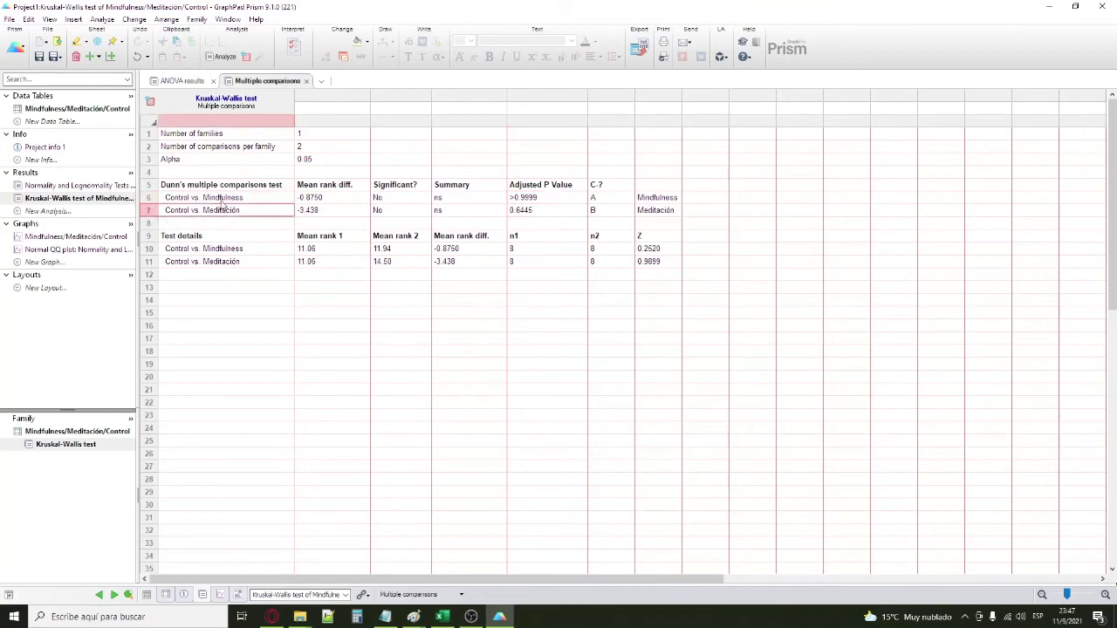
- Look at the Mindfulness/Meditación/Control graph again, and return to the Kruskal-Wallis multiple comparisons
{"action": "left_click", "coordinate": [63, 227]}
{"action": "left_click", "coordinate": [63, 236]}
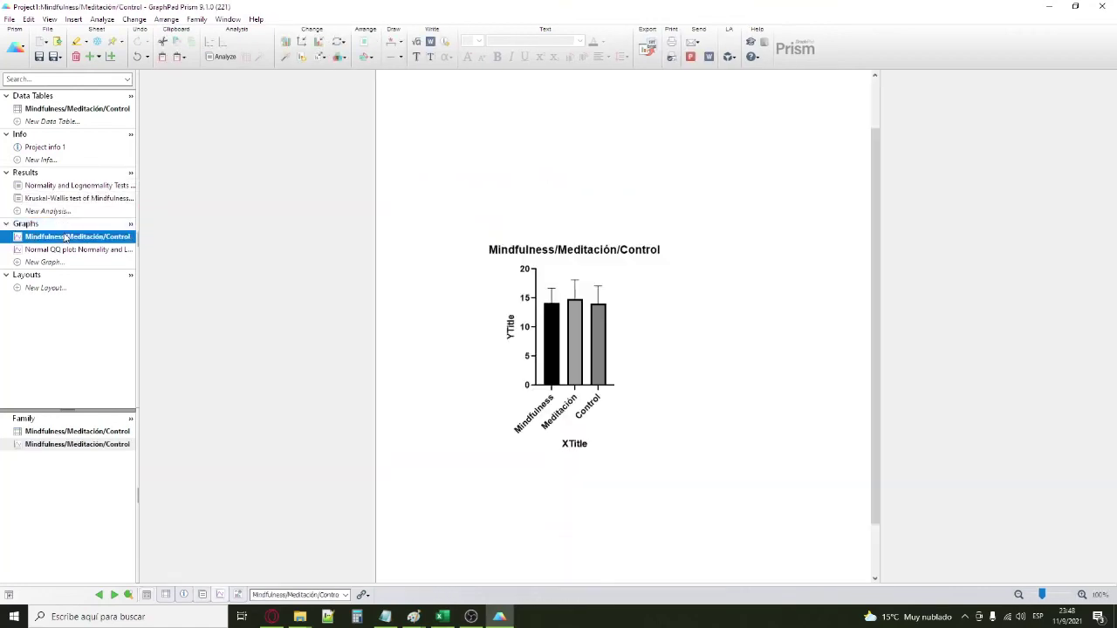
{"action": "left_click", "coordinate": [72, 200]}
{"action": "left_click", "coordinate": [84, 202]}
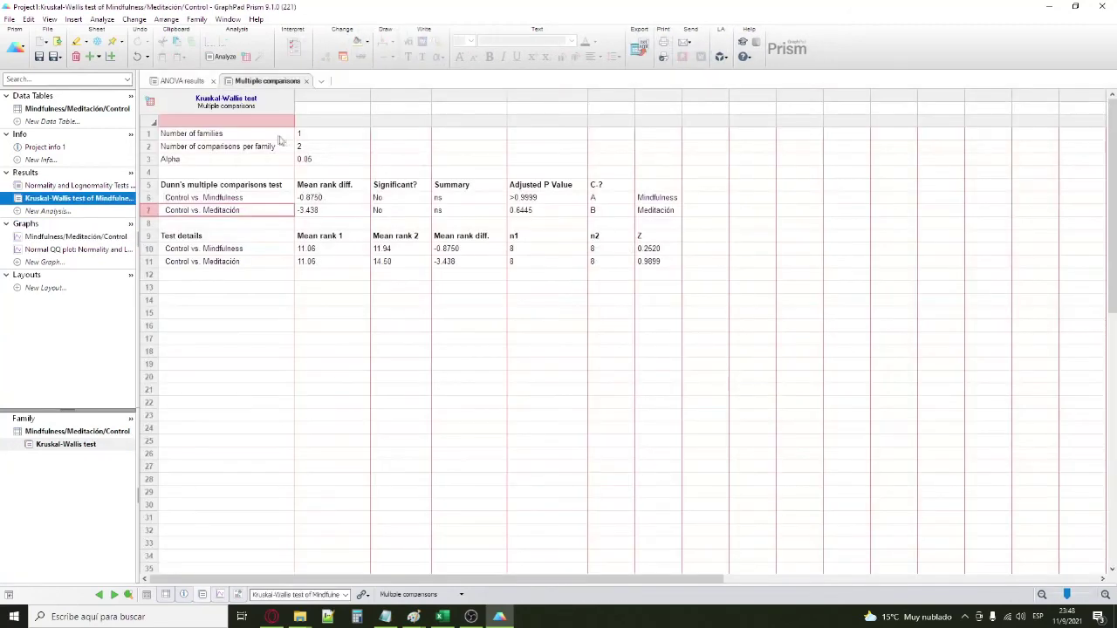
- Set the Kruskal-Wallis follow-up tests to compare the mean rank of each column with that of every other column
{"action": "left_click", "coordinate": [226, 106]}
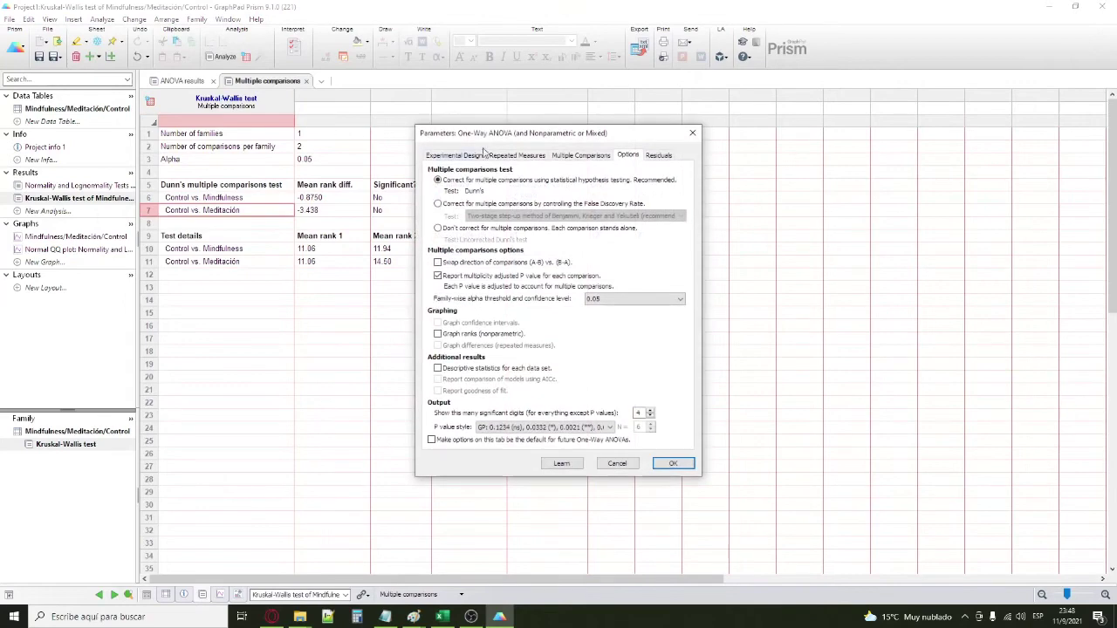
{"action": "left_click", "coordinate": [492, 156]}
{"action": "left_click", "coordinate": [582, 155]}
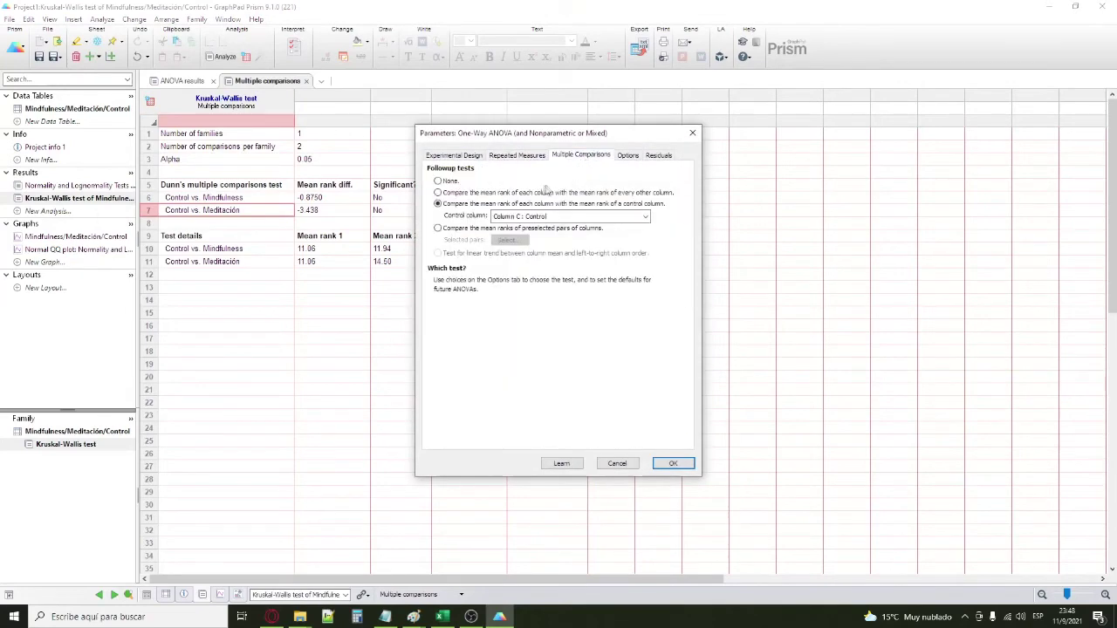
{"action": "left_click", "coordinate": [443, 193]}
{"action": "left_click", "coordinate": [673, 464]}
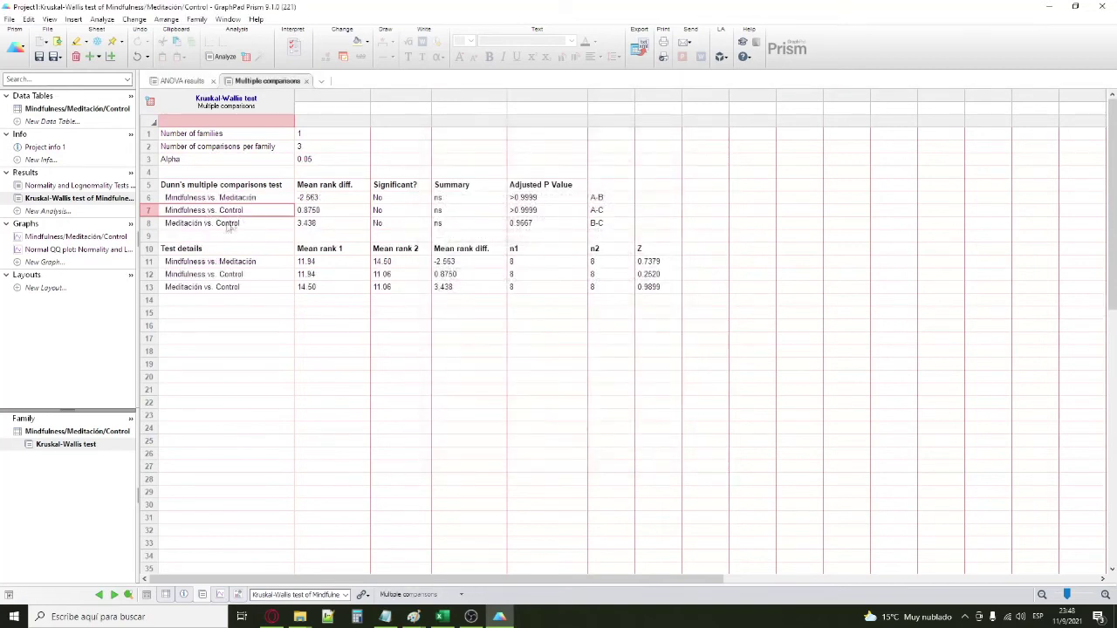
- Examine the pairwise rows Mindfulness vs. Meditación, Mindfulness vs. Control and Meditación vs. Control, with their column-pair labels
{"action": "left_click", "coordinate": [194, 202]}
{"action": "left_click", "coordinate": [201, 211]}
{"action": "left_click", "coordinate": [199, 225]}
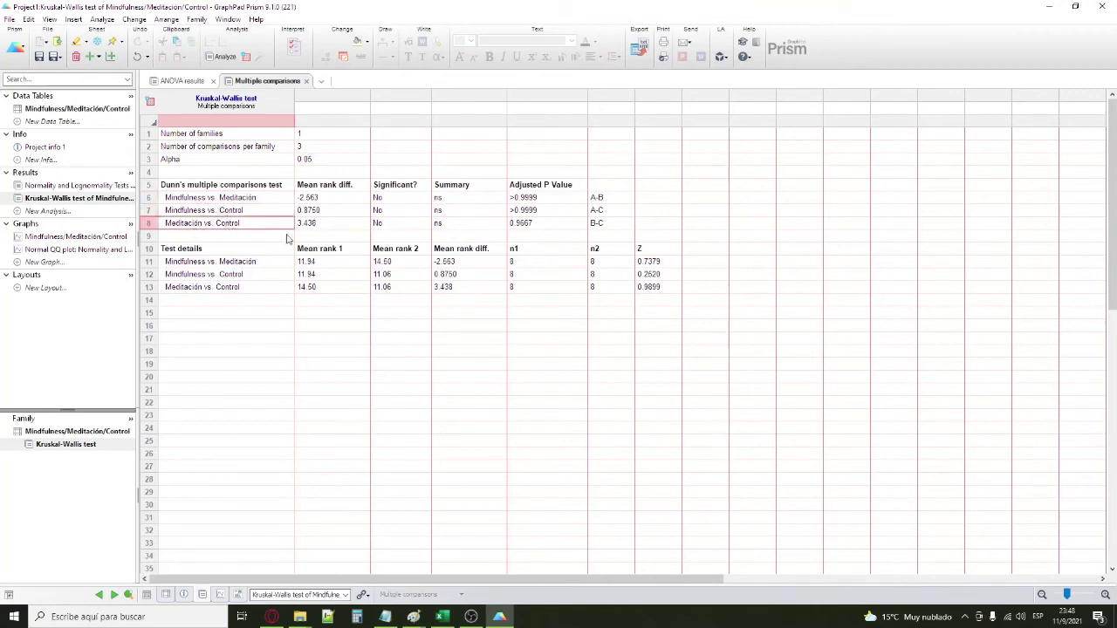
{"action": "left_click", "coordinate": [597, 198]}
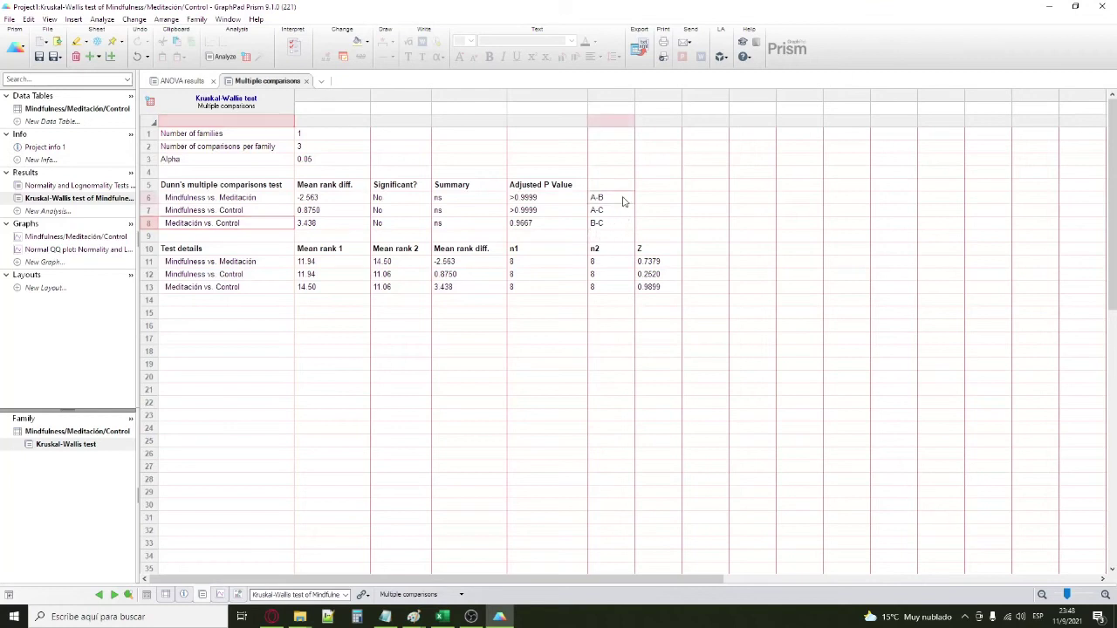
{"action": "left_click", "coordinate": [597, 210]}
{"action": "left_click", "coordinate": [597, 223]}
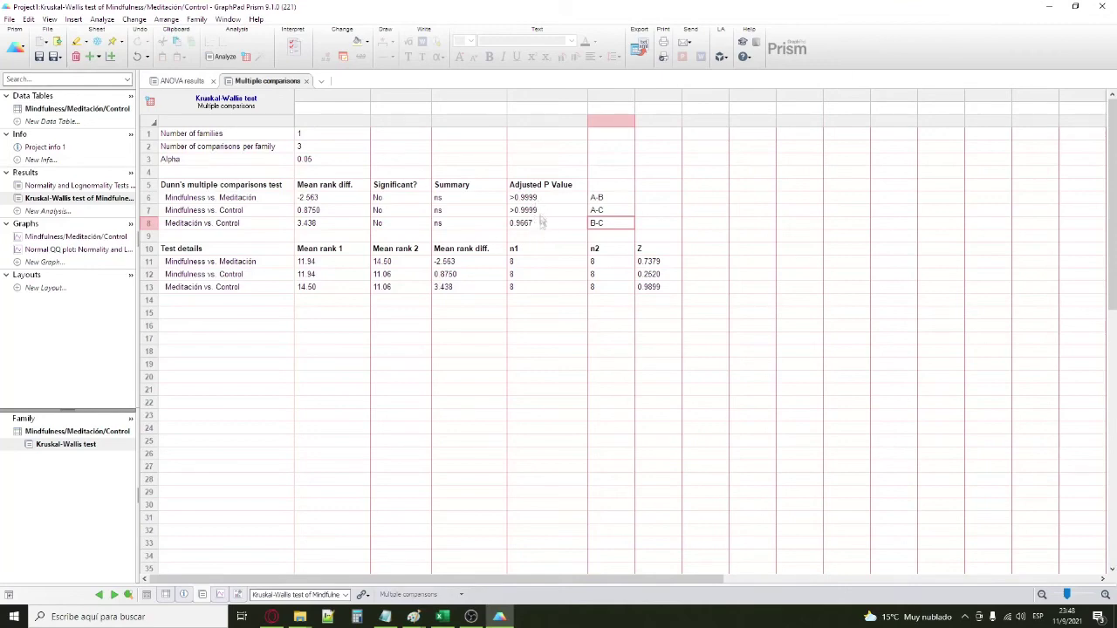
- Switch the follow-up tests back to comparing each column's mean rank with the control column, Column C: Control
{"action": "left_click", "coordinate": [226, 102]}
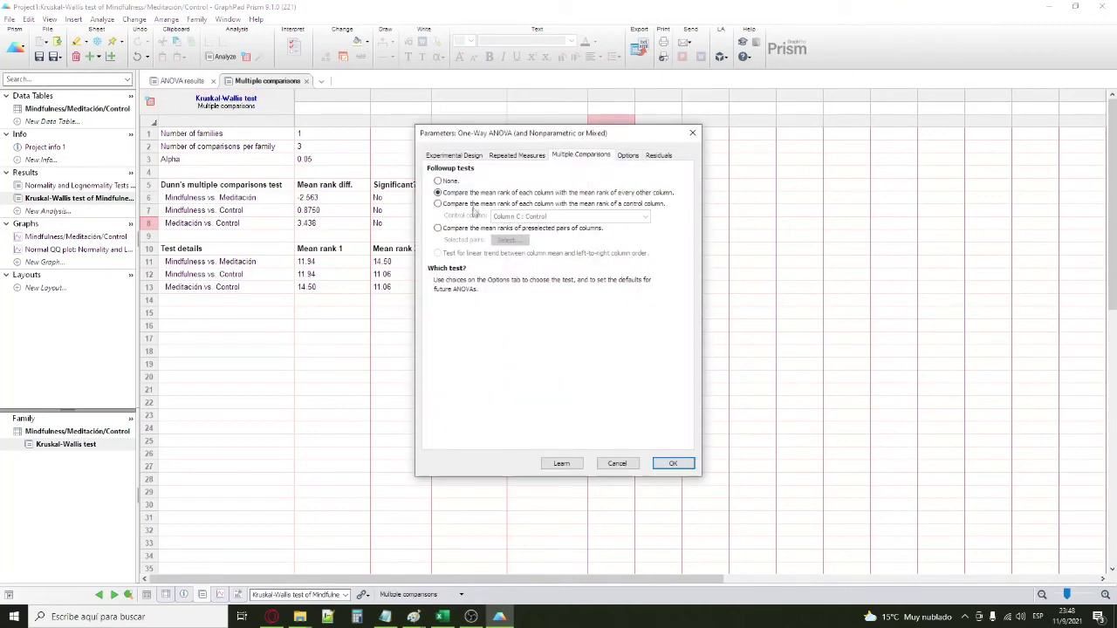
{"action": "left_click", "coordinate": [472, 204]}
{"action": "left_click", "coordinate": [673, 463]}
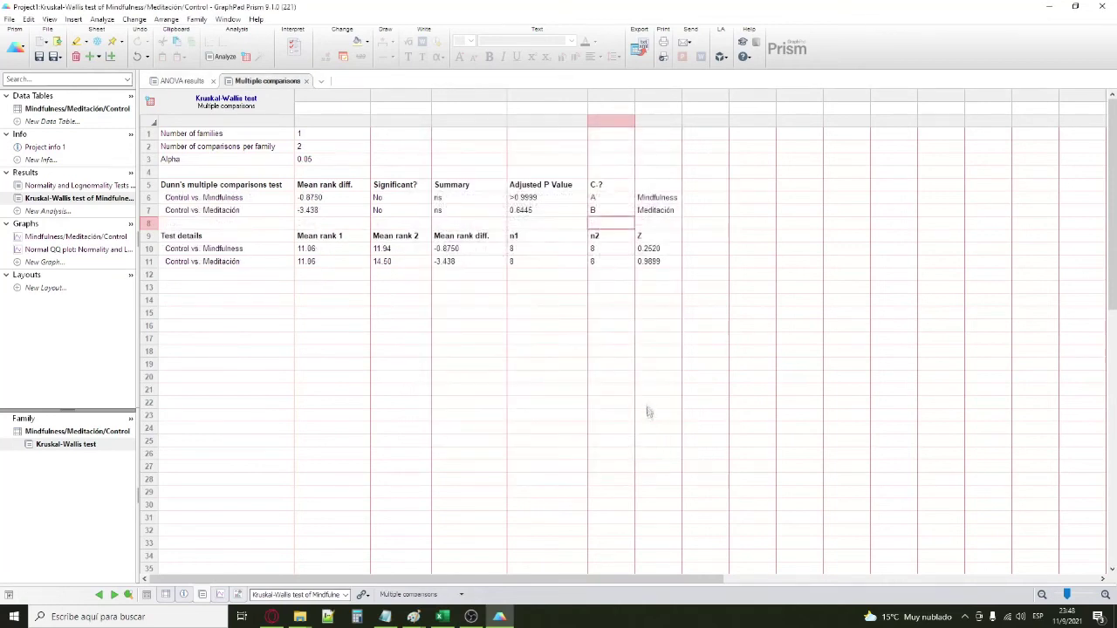
- Review the adjusted P values for the comparisons against Control in Dunn's test
{"action": "left_click", "coordinate": [541, 213]}
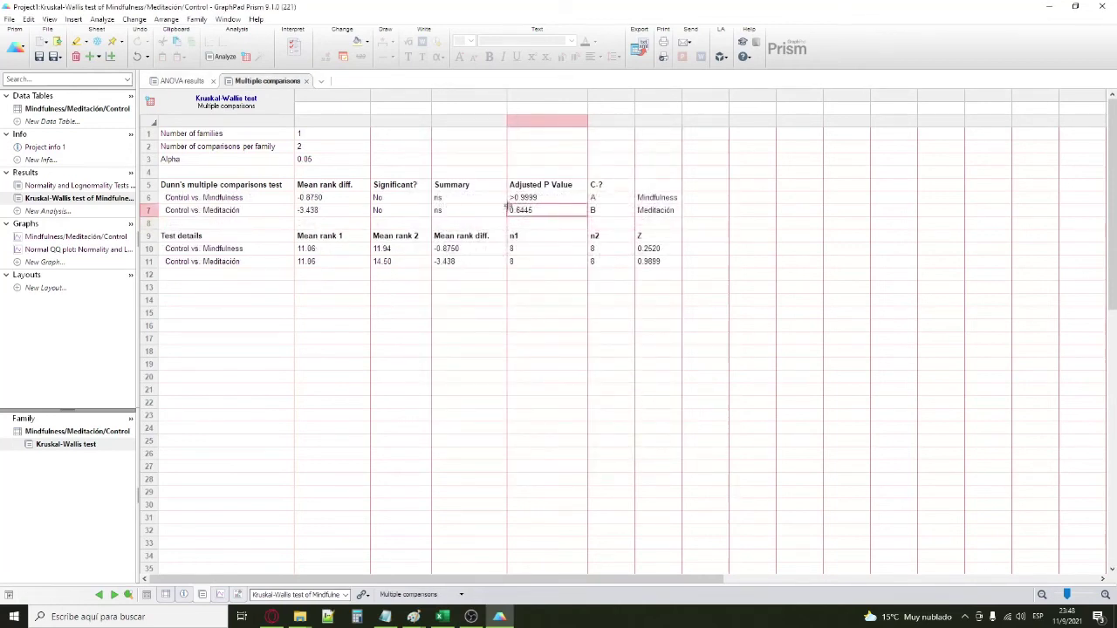
{"action": "key", "text": "Up"}
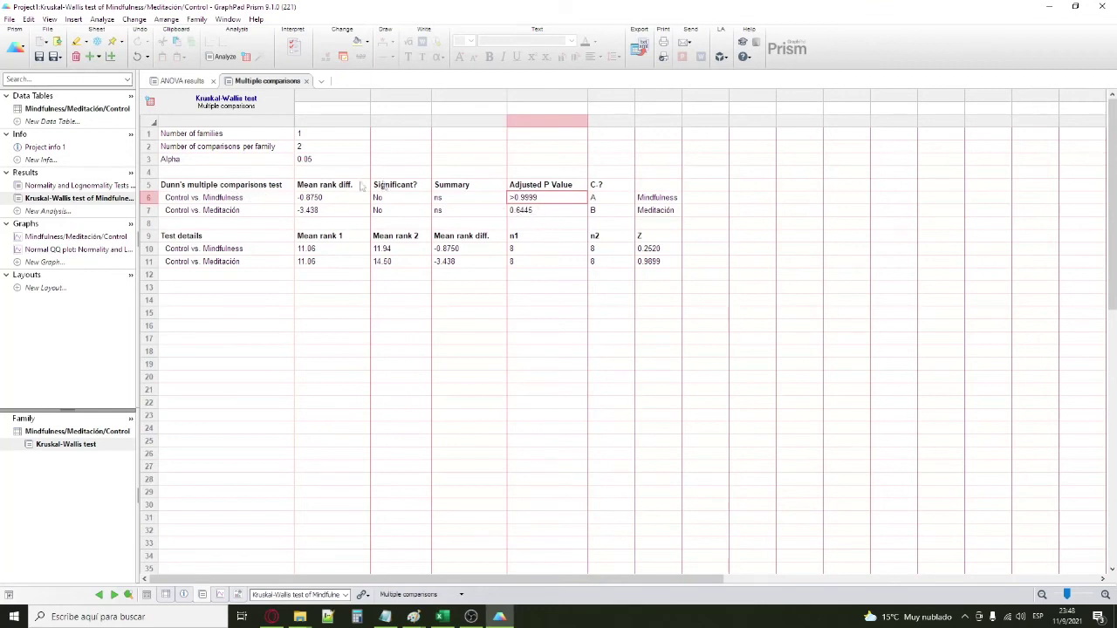
{"action": "left_click", "coordinate": [229, 201]}
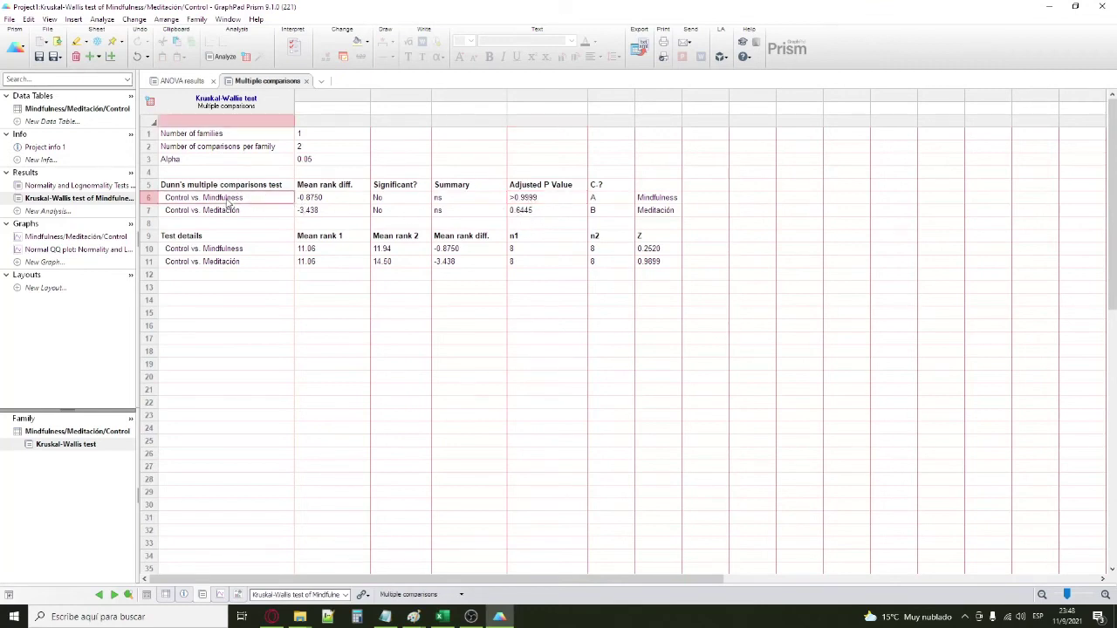
{"action": "left_click", "coordinate": [534, 201]}
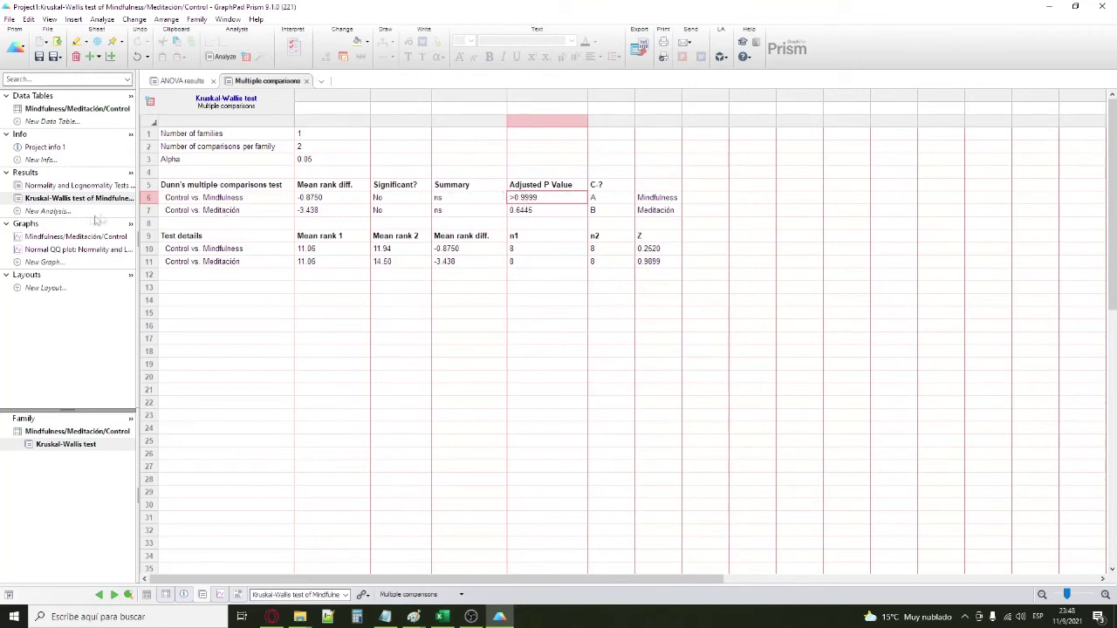
{"action": "left_click", "coordinate": [184, 201]}
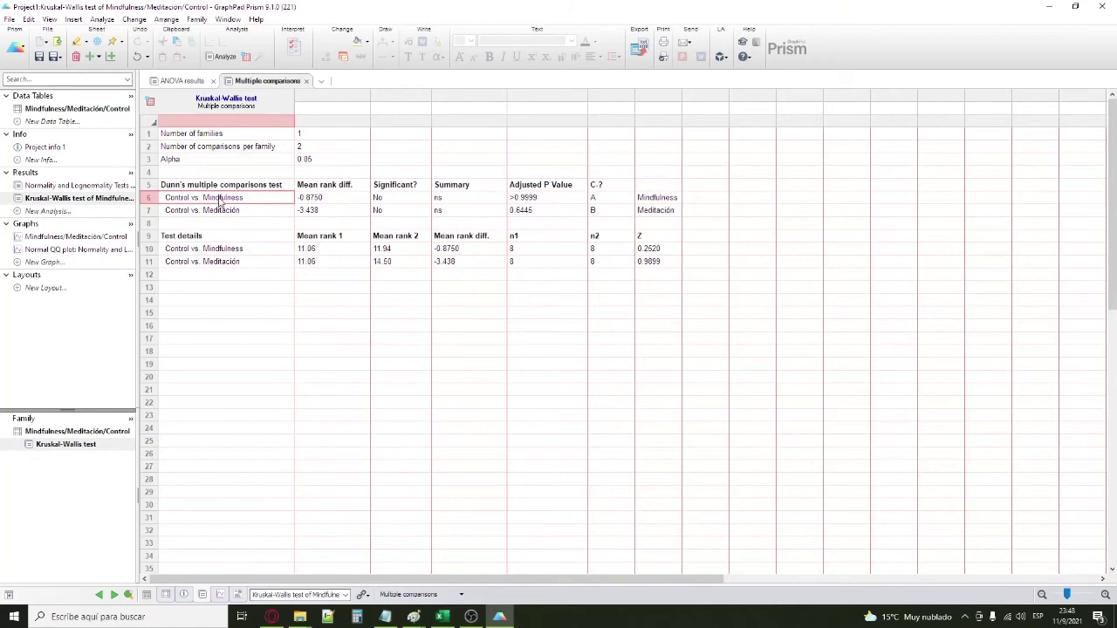
- Draw a horizontal comparison line above the bars of the Mindfulness/Meditación/Control graph, spanning from Mindfulness to Control, and adjust its end
{"action": "left_click", "coordinate": [90, 236]}
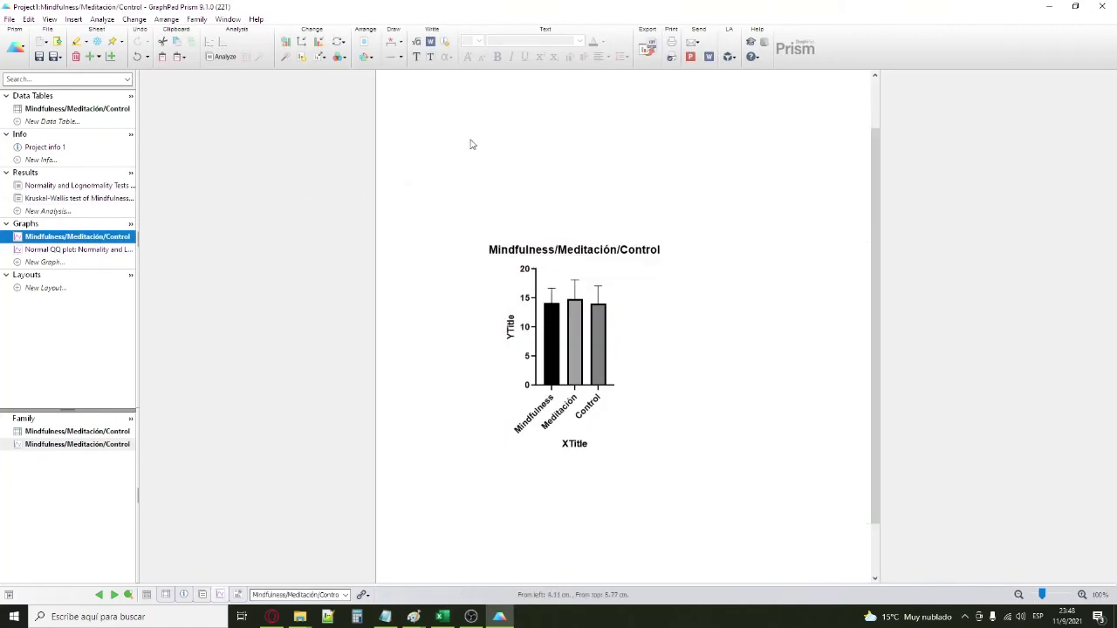
{"action": "left_click", "coordinate": [402, 58]}
{"action": "left_click", "coordinate": [365, 115]}
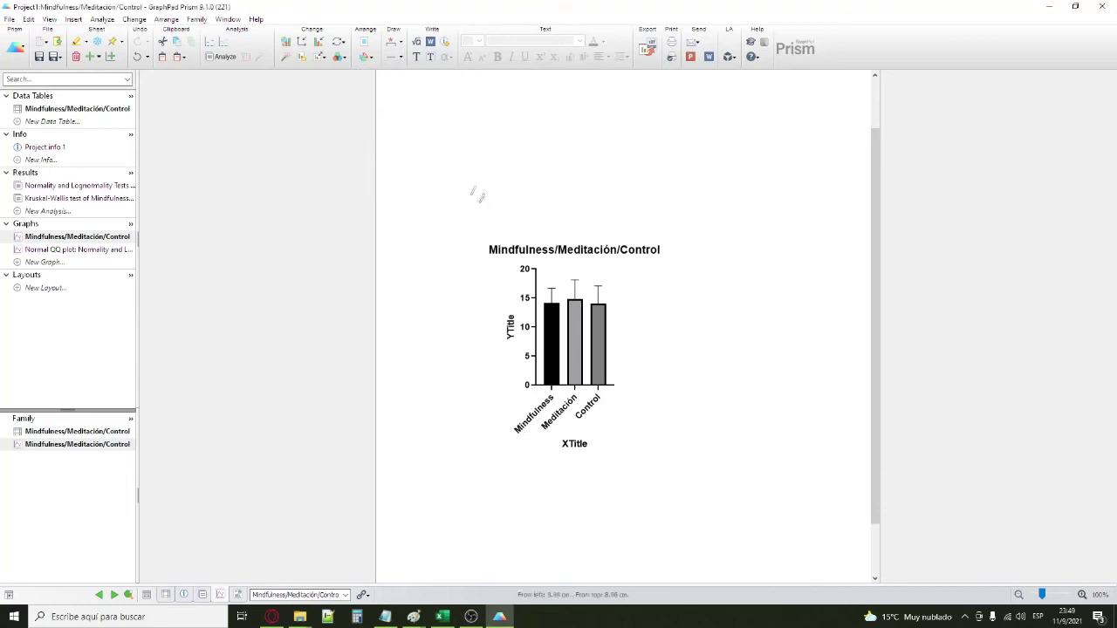
{"action": "left_click_drag", "start_coordinate": [599, 270], "coordinate": [550, 269]}
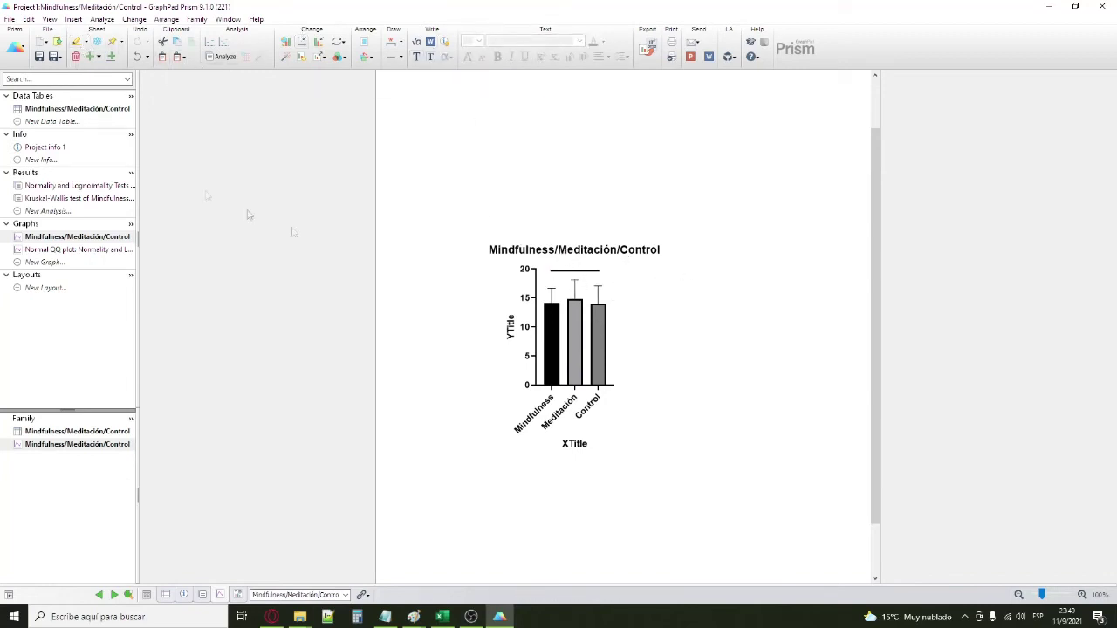
{"action": "left_click", "coordinate": [561, 271]}
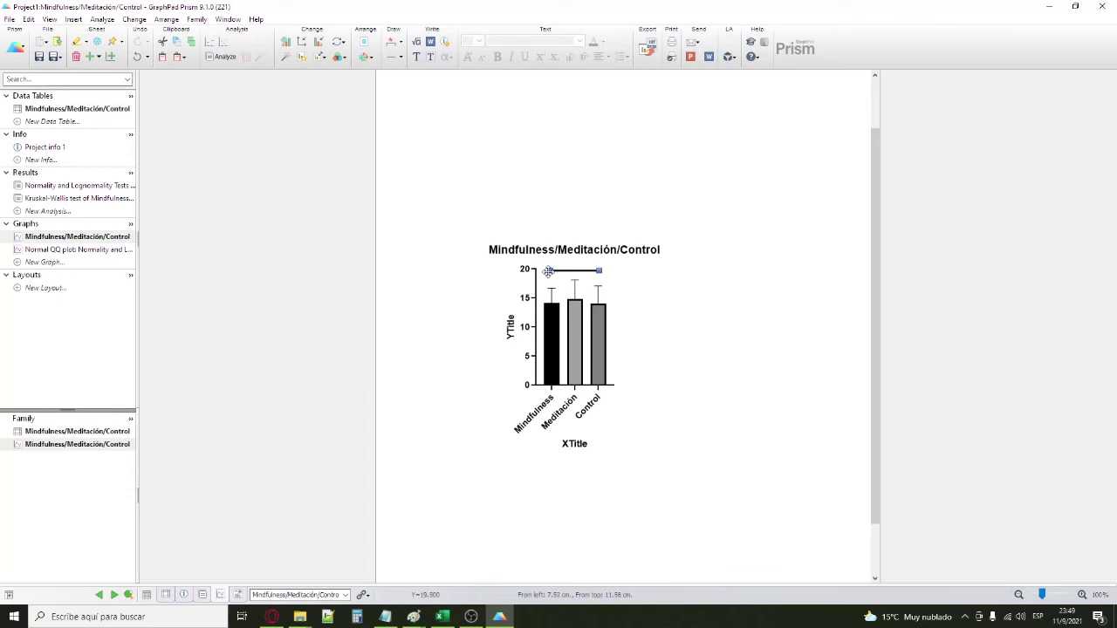
{"action": "left_click_drag", "start_coordinate": [547, 269], "coordinate": [598, 271]}
{"action": "left_click", "coordinate": [670, 287]}
{"action": "left_click", "coordinate": [724, 371]}
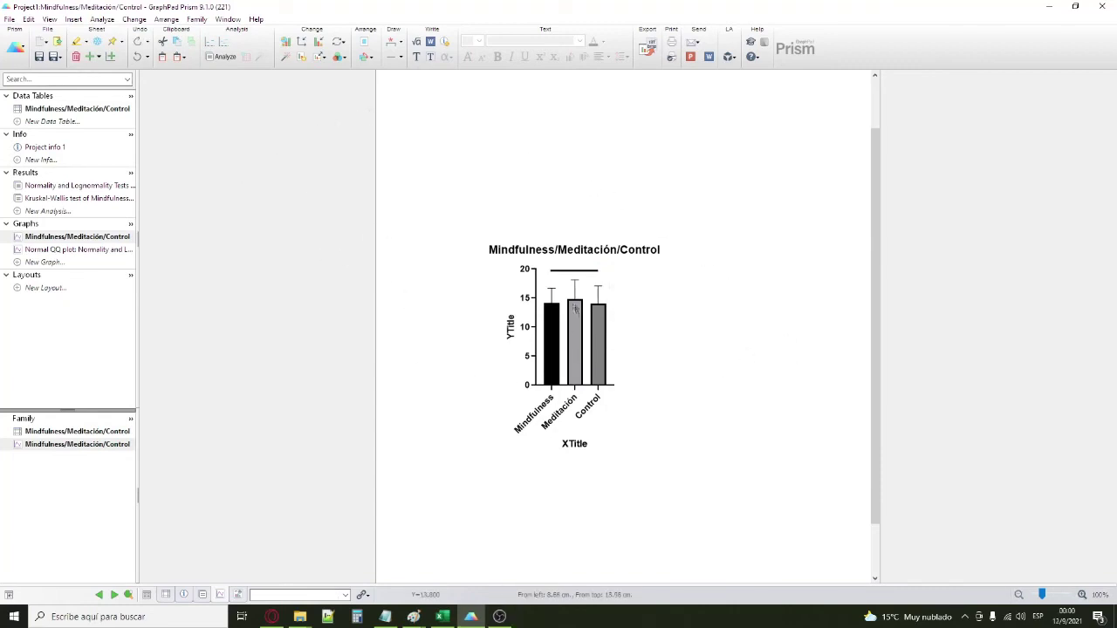
- Change the column bar graph to plot the median with range
{"action": "left_click", "coordinate": [283, 43]}
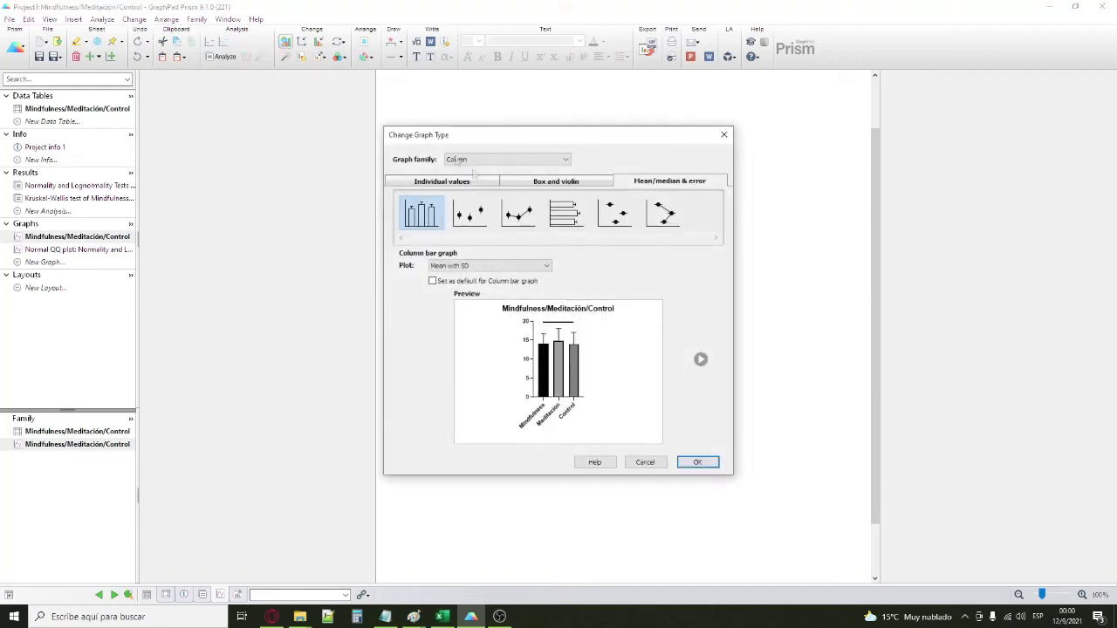
{"action": "left_click_drag", "start_coordinate": [593, 144], "coordinate": [351, 151]}
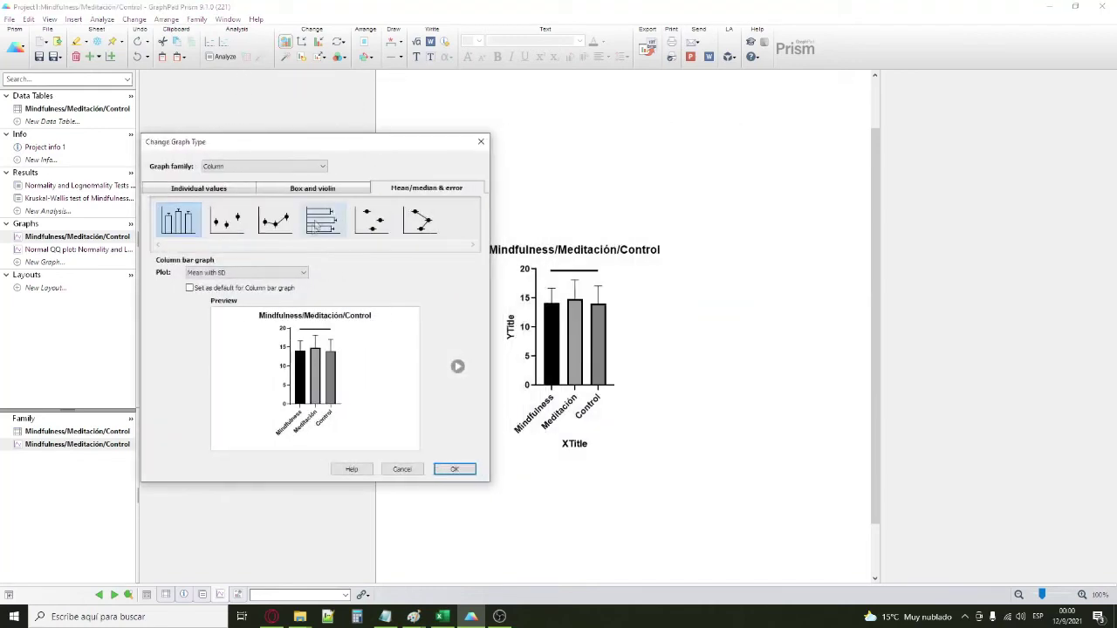
{"action": "left_click", "coordinate": [258, 274]}
{"action": "left_click", "coordinate": [242, 360]}
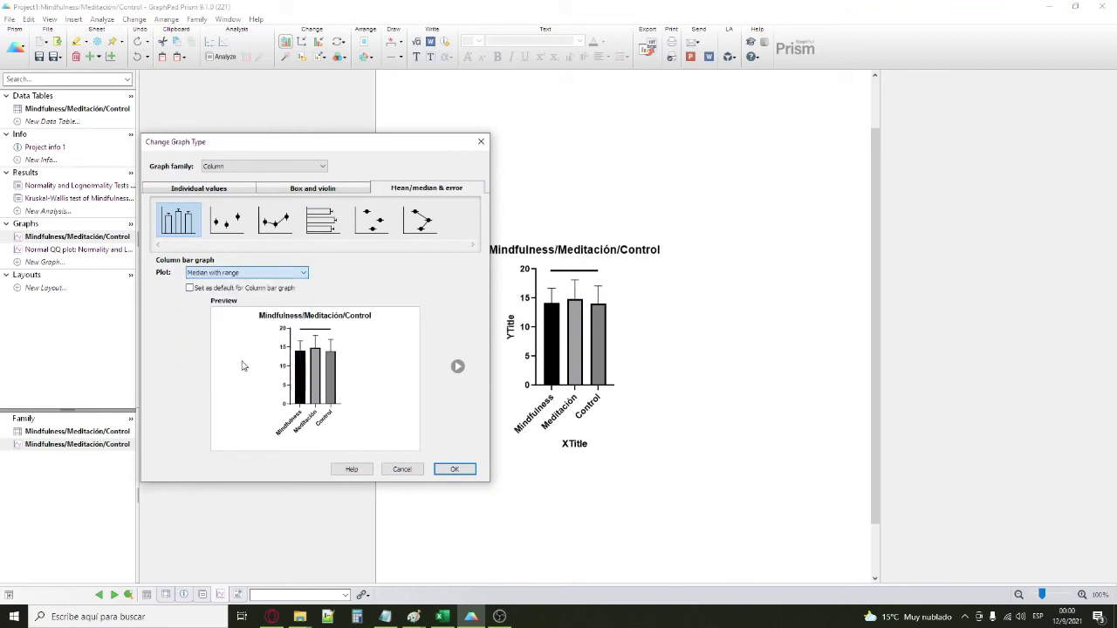
{"action": "left_click", "coordinate": [455, 470]}
- Format the error bars of all data sets with the narrow-capped style and the direction set to Both
{"action": "left_click", "coordinate": [319, 41]}
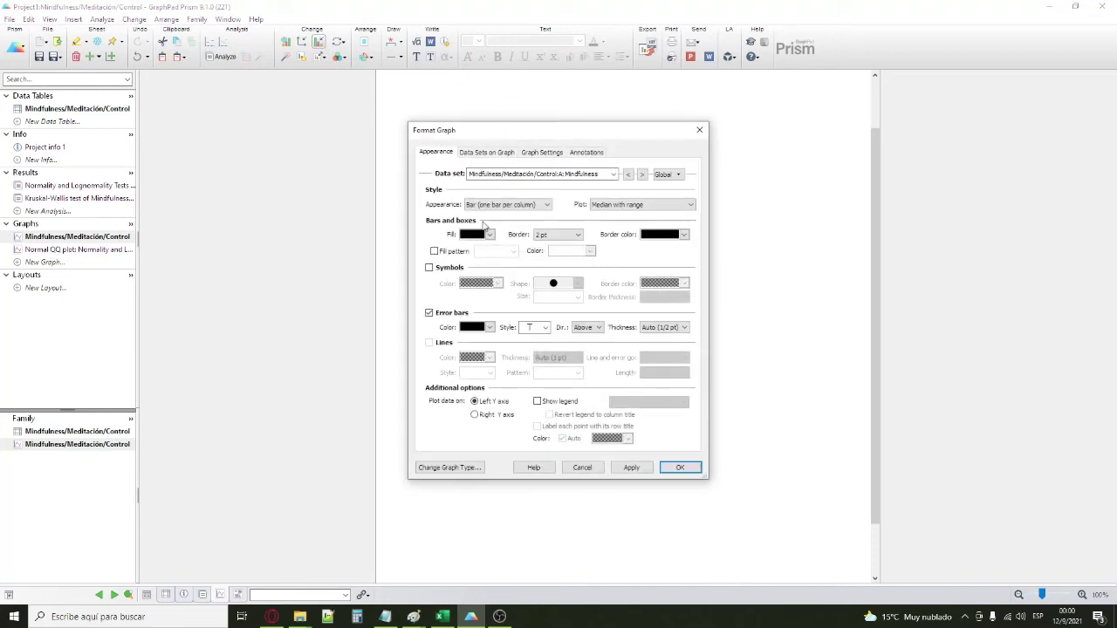
{"action": "left_click", "coordinate": [545, 328]}
{"action": "left_click", "coordinate": [541, 174]}
{"action": "left_click", "coordinate": [532, 186]}
{"action": "left_click", "coordinate": [545, 327]}
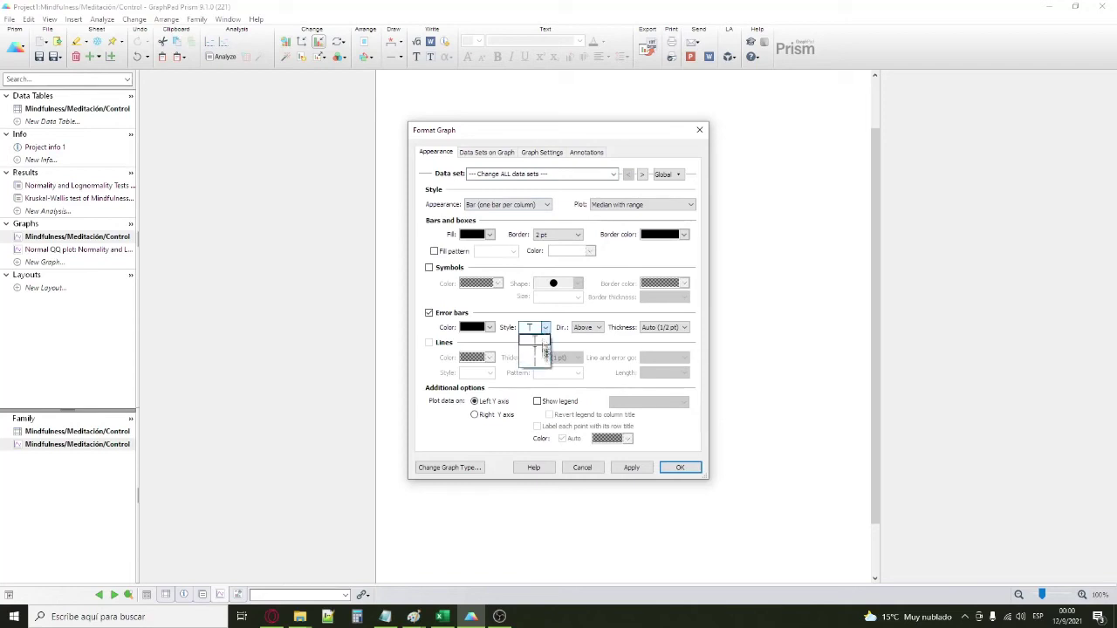
{"action": "left_click", "coordinate": [534, 335]}
{"action": "left_click", "coordinate": [593, 327]}
{"action": "left_click", "coordinate": [585, 357]}
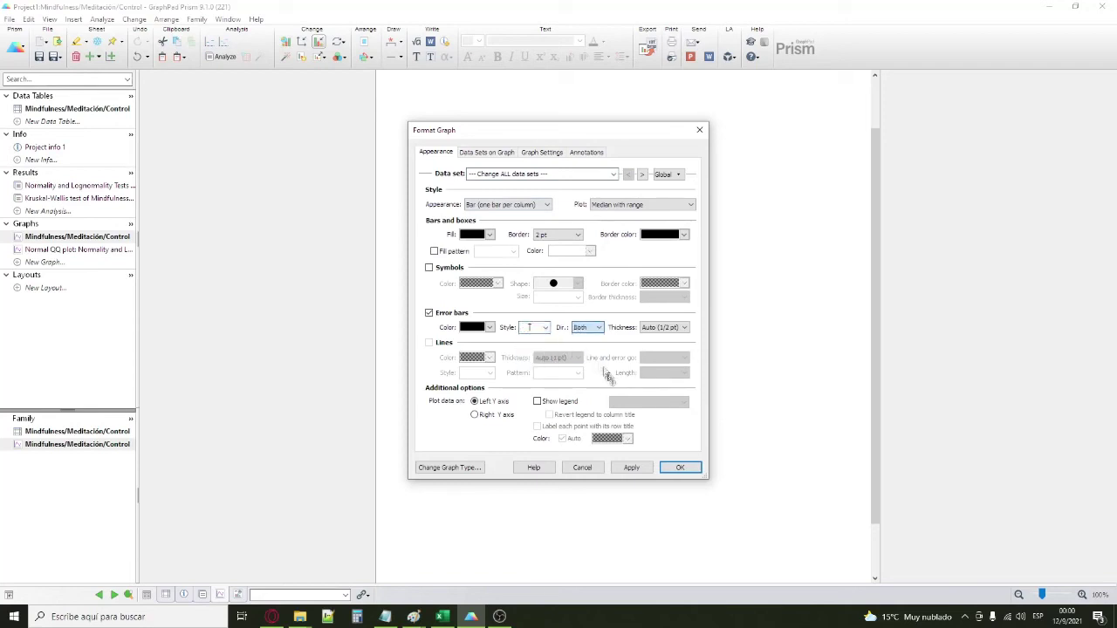
{"action": "left_click", "coordinate": [680, 468]}
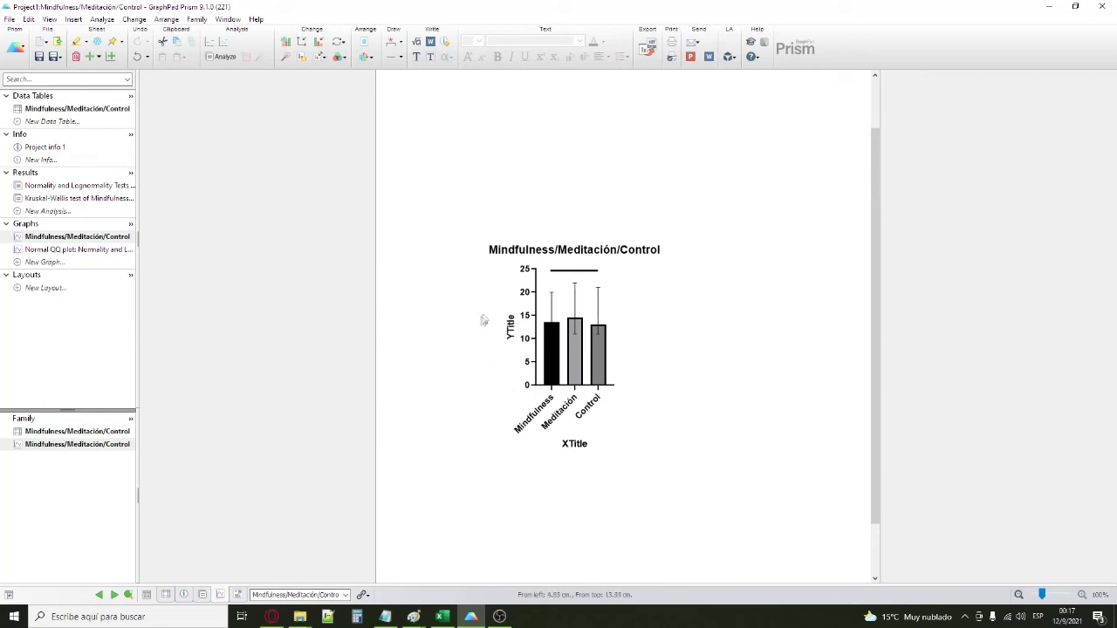
- Switch to the Excel workbook, open the ANOVA 2 vías 1 sheet and examine its VEH/VEH and VEH/EME data rows
{"action": "mouse_move", "coordinate": [596, 328]}
{"action": "left_click", "coordinate": [444, 617]}
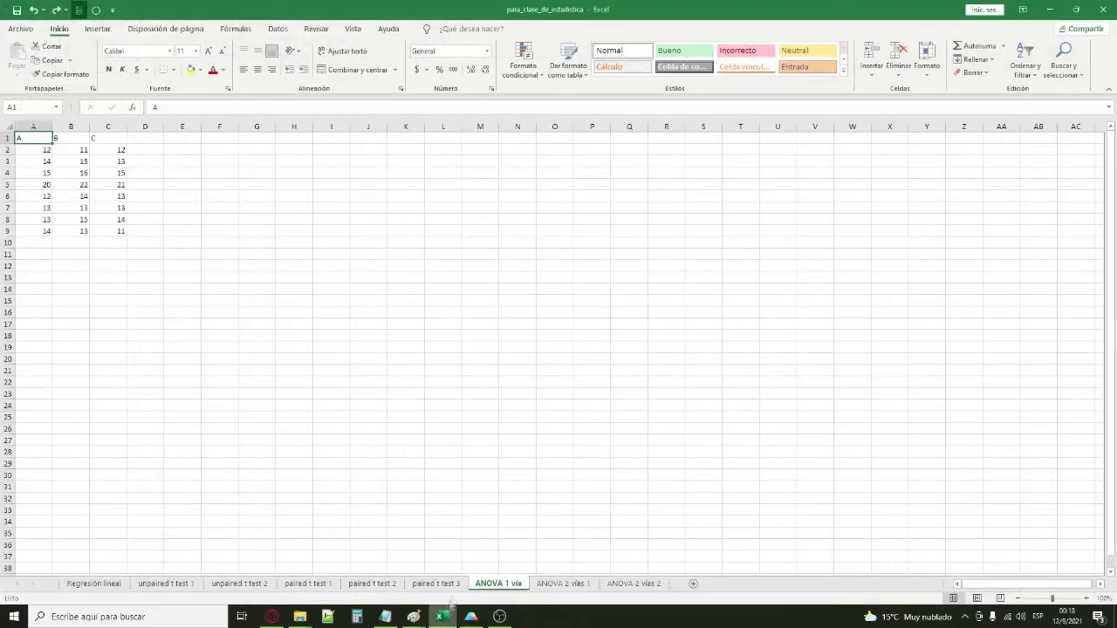
{"action": "left_click", "coordinate": [553, 583]}
{"action": "left_click", "coordinate": [262, 254]}
{"action": "left_click", "coordinate": [79, 138]}
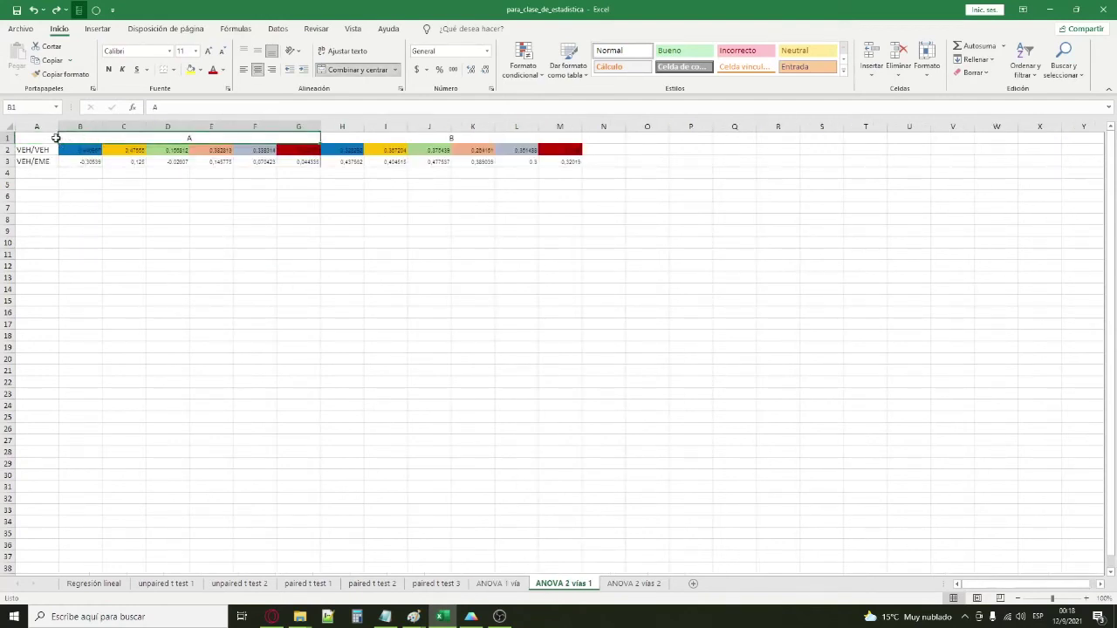
{"action": "left_click", "coordinate": [55, 138]}
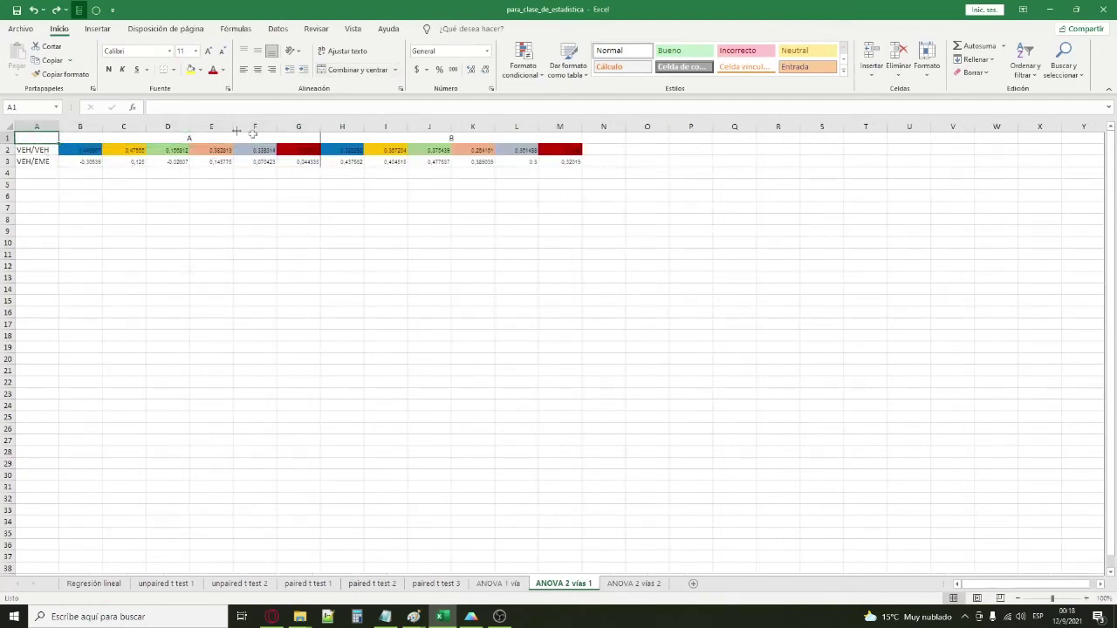
{"action": "left_click", "coordinate": [46, 152]}
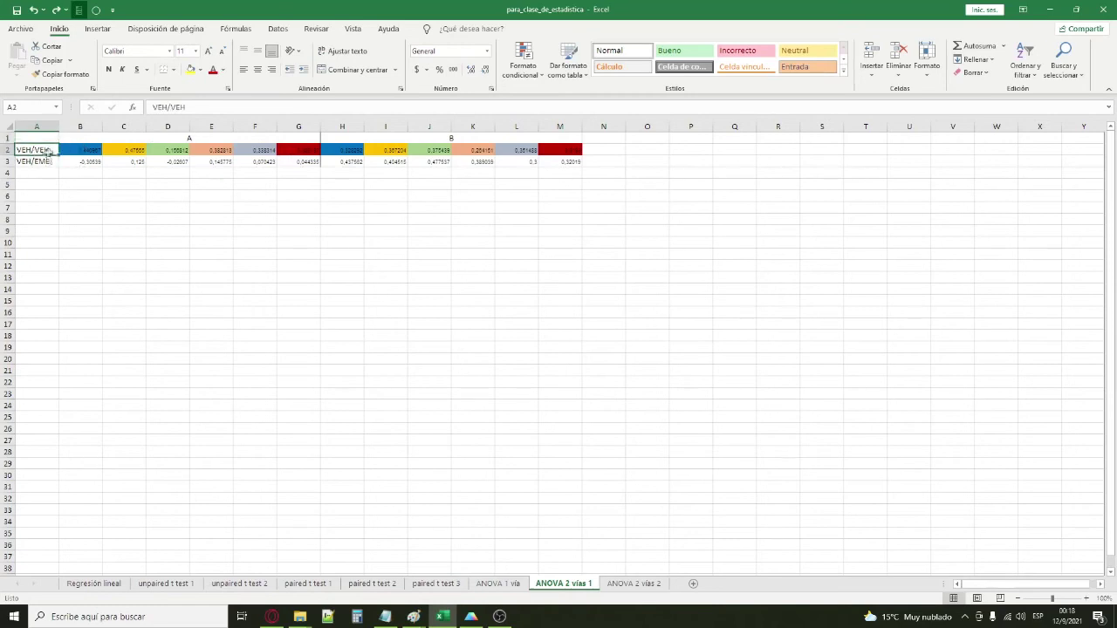
{"action": "left_click_drag", "start_coordinate": [76, 154], "coordinate": [571, 162]}
{"action": "left_click", "coordinate": [516, 184]}
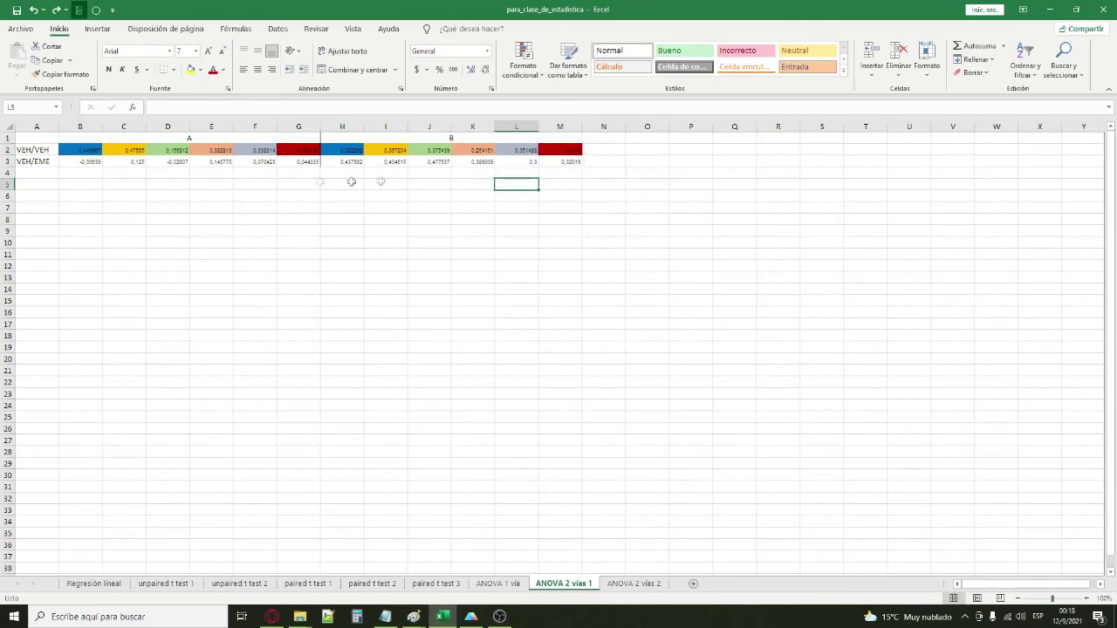
{"action": "left_click_drag", "start_coordinate": [87, 160], "coordinate": [571, 161]}
{"action": "left_click", "coordinate": [299, 183]}
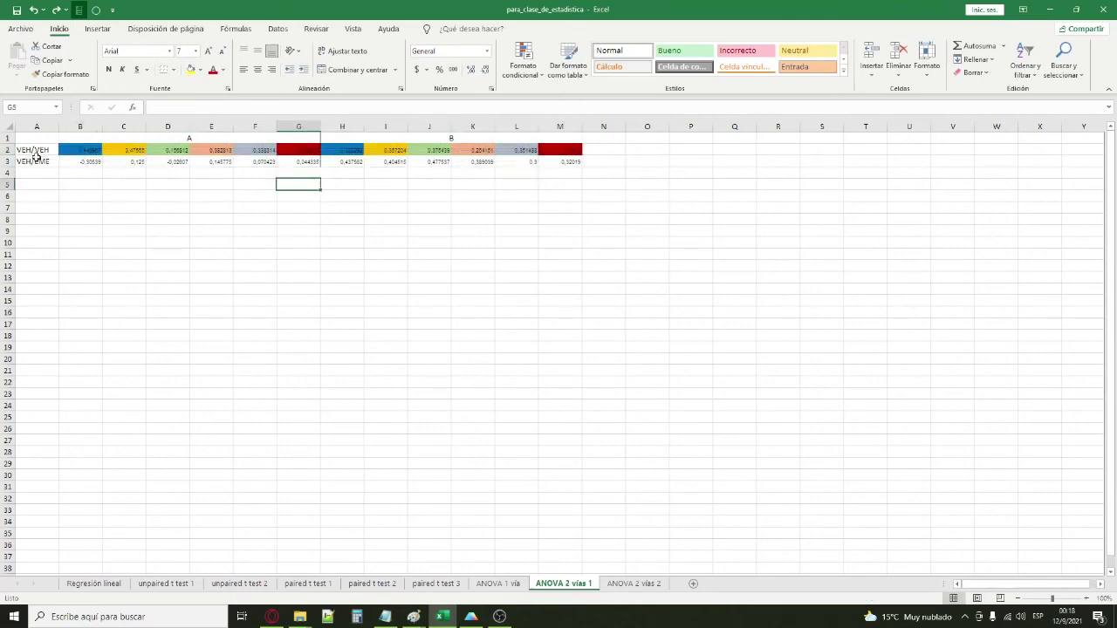
- Examine the two grouping factors of the table: the row labels in column A and the merged column headings A and B
{"action": "left_click", "coordinate": [37, 151]}
{"action": "key", "text": "Down"}
{"action": "key", "text": "Up"}
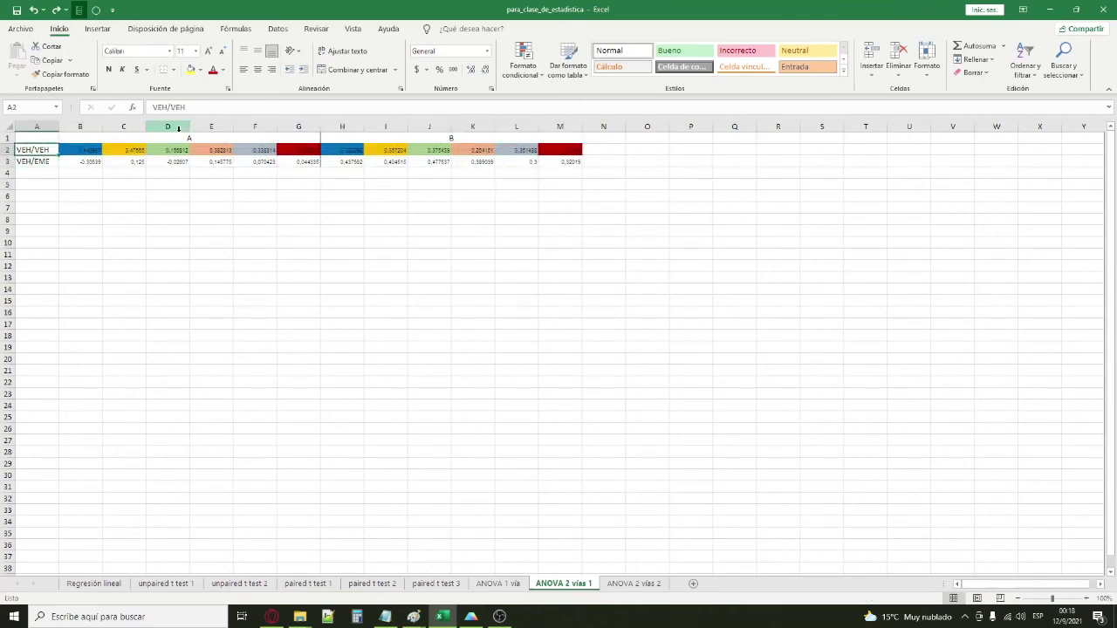
{"action": "key", "text": "Up"}
{"action": "key", "text": "Right"}
{"action": "key", "text": "Right"}
{"action": "key", "text": "Left"}
{"action": "key", "text": "Right"}
{"action": "key", "text": "Left"}
{"action": "key", "text": "Right"}
{"action": "key", "text": "Left"}
{"action": "key", "text": "Right"}
{"action": "key", "text": "Left"}
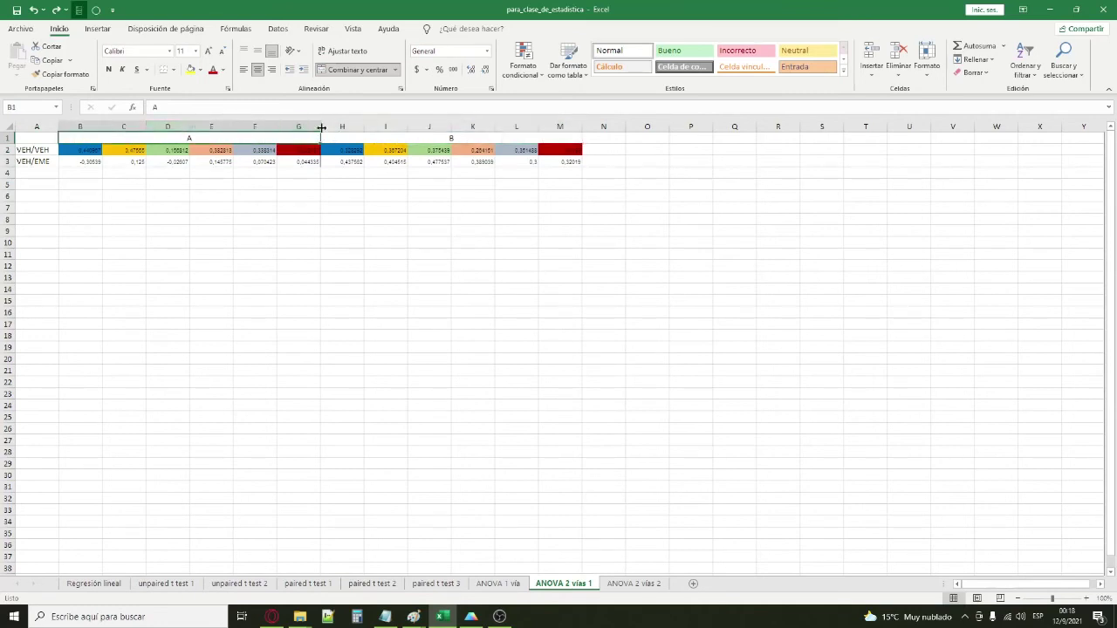
{"action": "left_click", "coordinate": [387, 137]}
{"action": "key", "text": "Left"}
{"action": "key", "text": "Down"}
{"action": "left_click", "coordinate": [340, 150]}
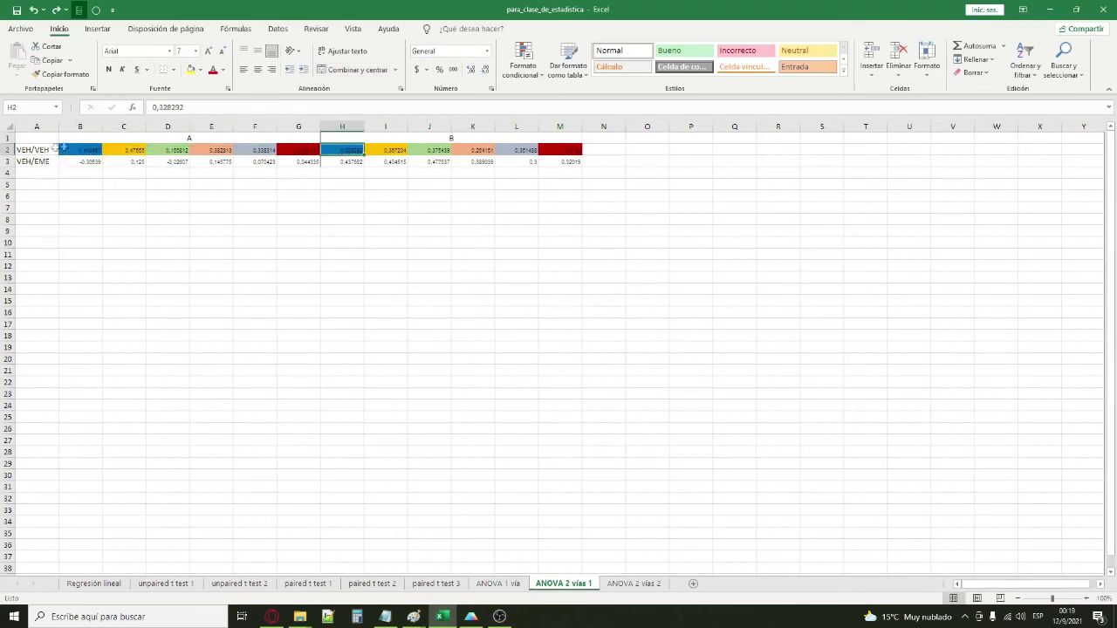
- Compare the same-coloured values of the VEH/VEH row between groups A and B
{"action": "left_click", "coordinate": [80, 150]}
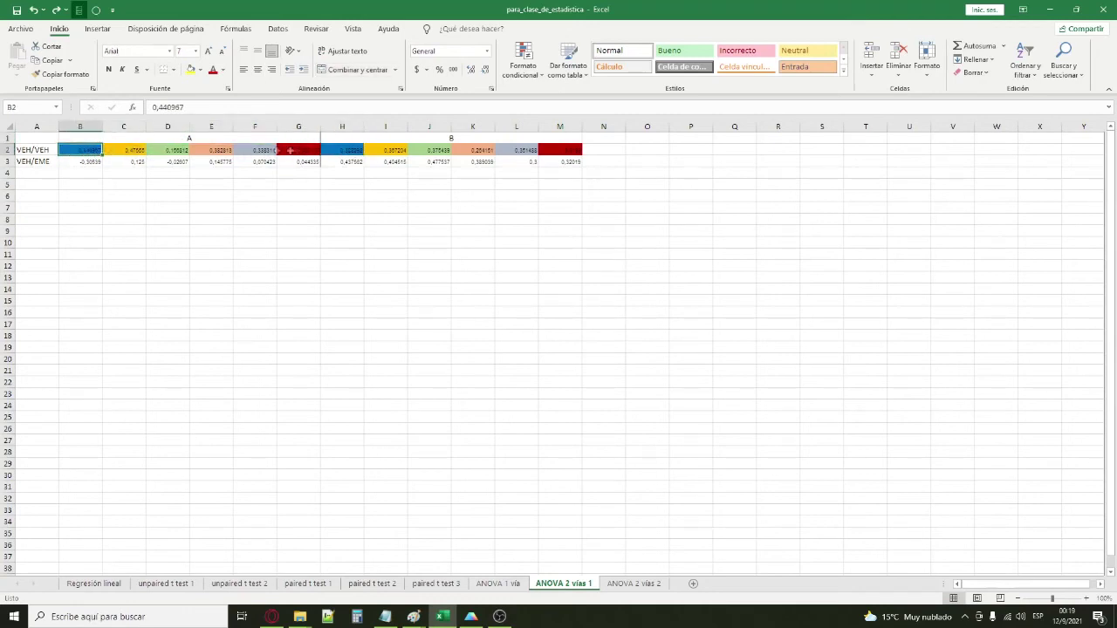
{"action": "left_click", "coordinate": [347, 150]}
{"action": "left_click", "coordinate": [139, 151]}
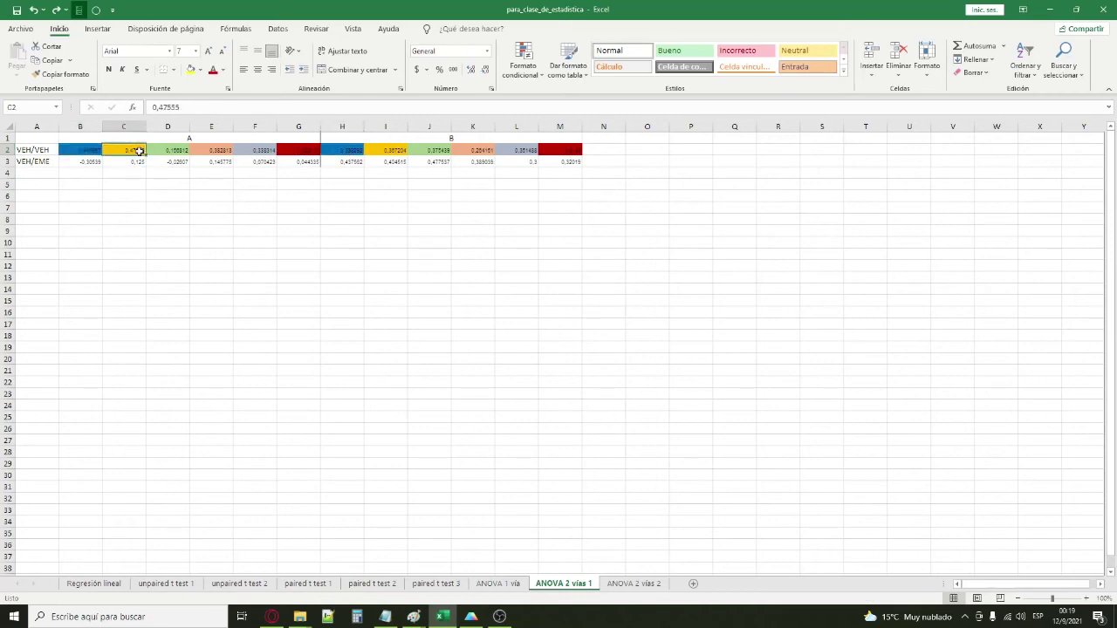
{"action": "left_click", "coordinate": [397, 150]}
{"action": "left_click", "coordinate": [175, 151]}
{"action": "left_click", "coordinate": [406, 148]}
{"action": "left_click", "coordinate": [281, 230]}
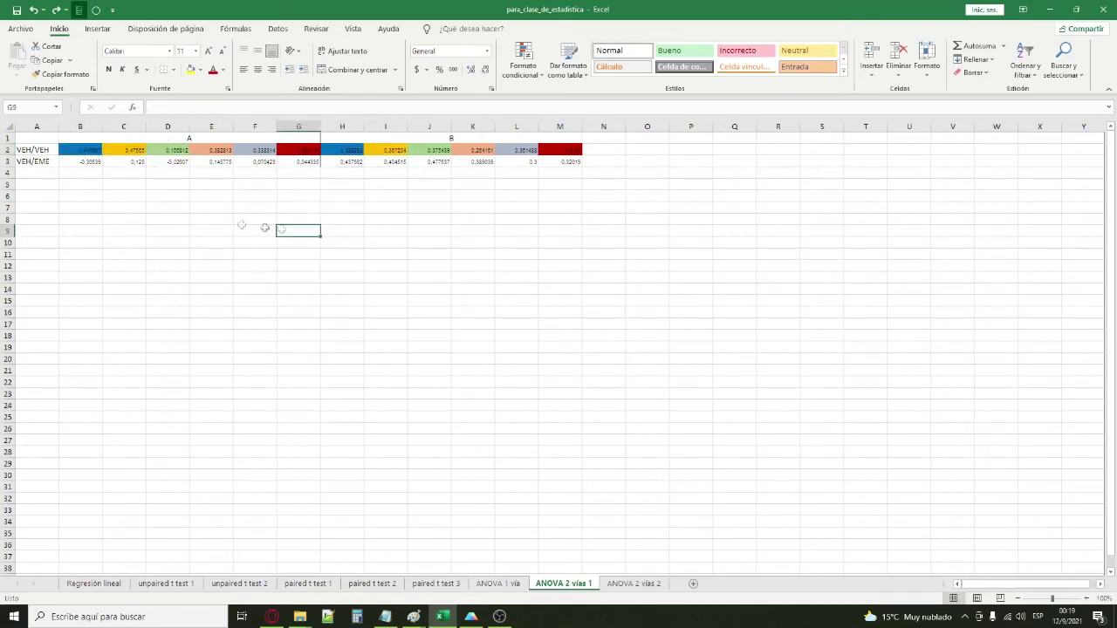
- Rename the two row labels in cells A2 and A3 as Hombres and Mujeres
{"action": "left_click", "coordinate": [39, 151]}
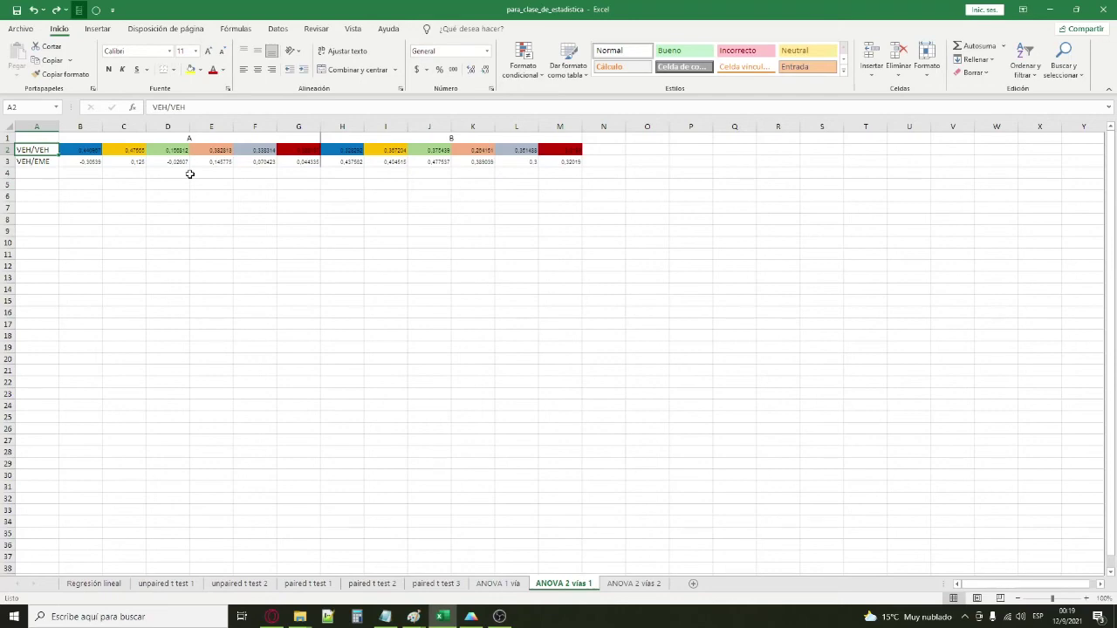
{"action": "type", "text": "Hombres"}
{"action": "key", "text": "Return"}
{"action": "type", "text": "Mujeres"}
- Rename the merged column headings A and B as Jóvenes and Adultxs
{"action": "key", "text": "Up"}
{"action": "key", "text": "Up"}
{"action": "key", "text": "Right"}
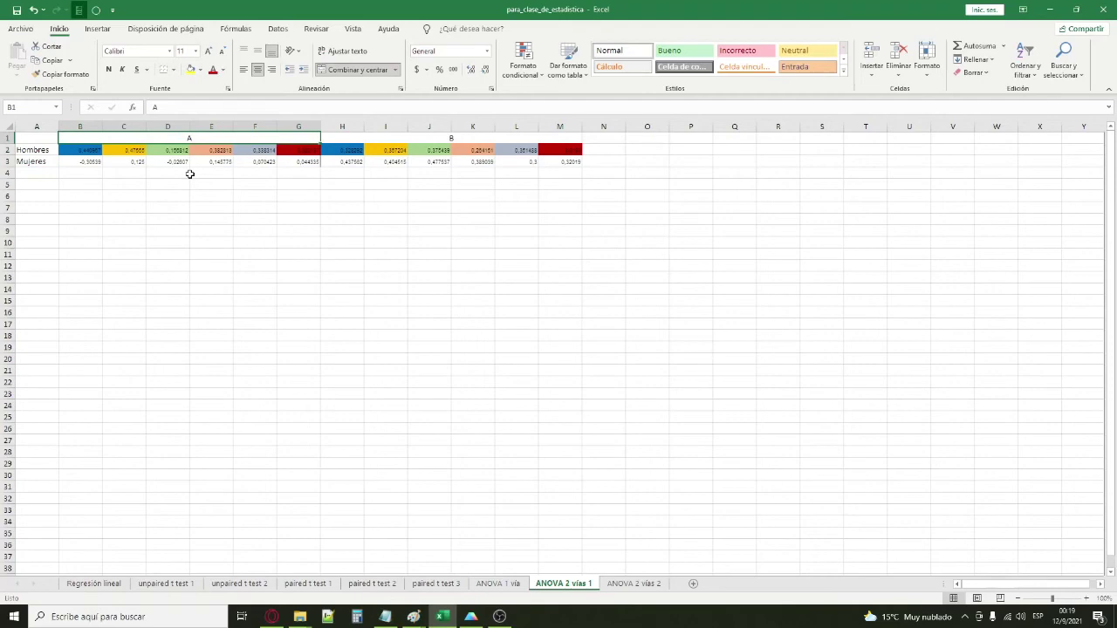
{"action": "type", "text": "Jóvenes"}
{"action": "key", "text": "Tab"}
{"action": "type", "text": "Adultxs"}
{"action": "key", "text": "Return"}
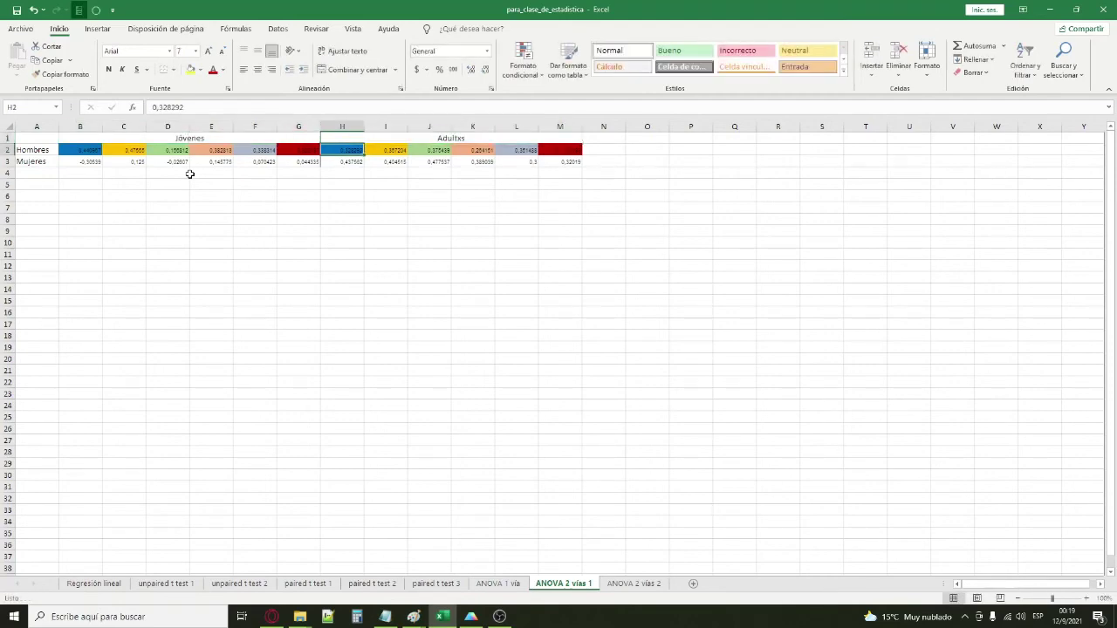
{"action": "left_click", "coordinate": [238, 196]}
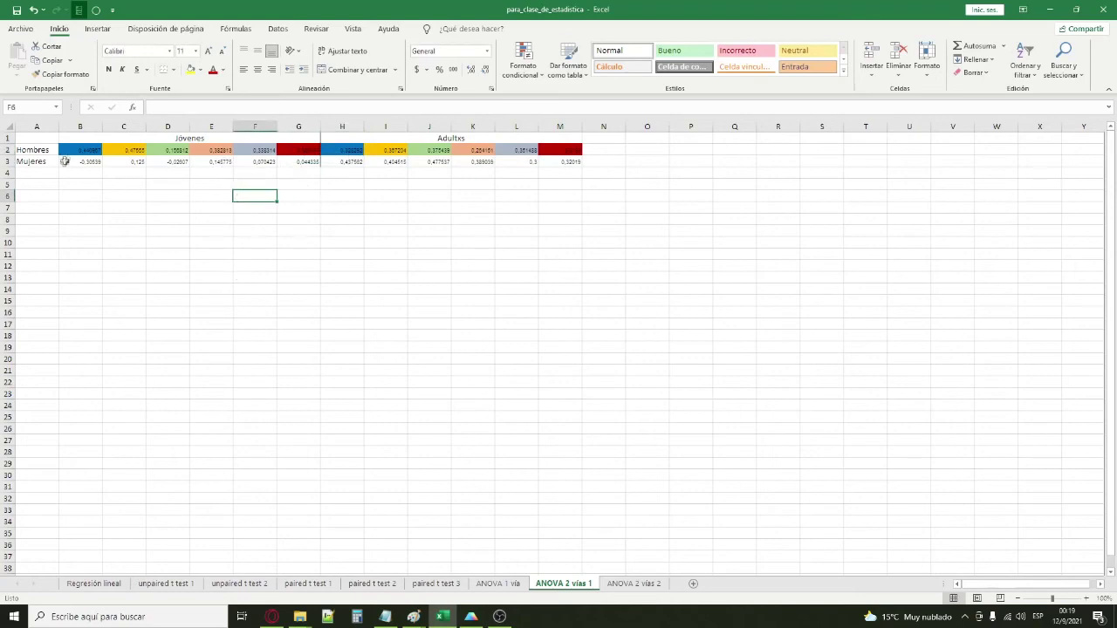
- Copy the whole labelled table, range A1:M3, and switch to GraphPad Prism
{"action": "left_click_drag", "start_coordinate": [41, 136], "coordinate": [573, 158]}
{"action": "key", "text": "ctrl+c"}
{"action": "left_click", "coordinate": [471, 616]}
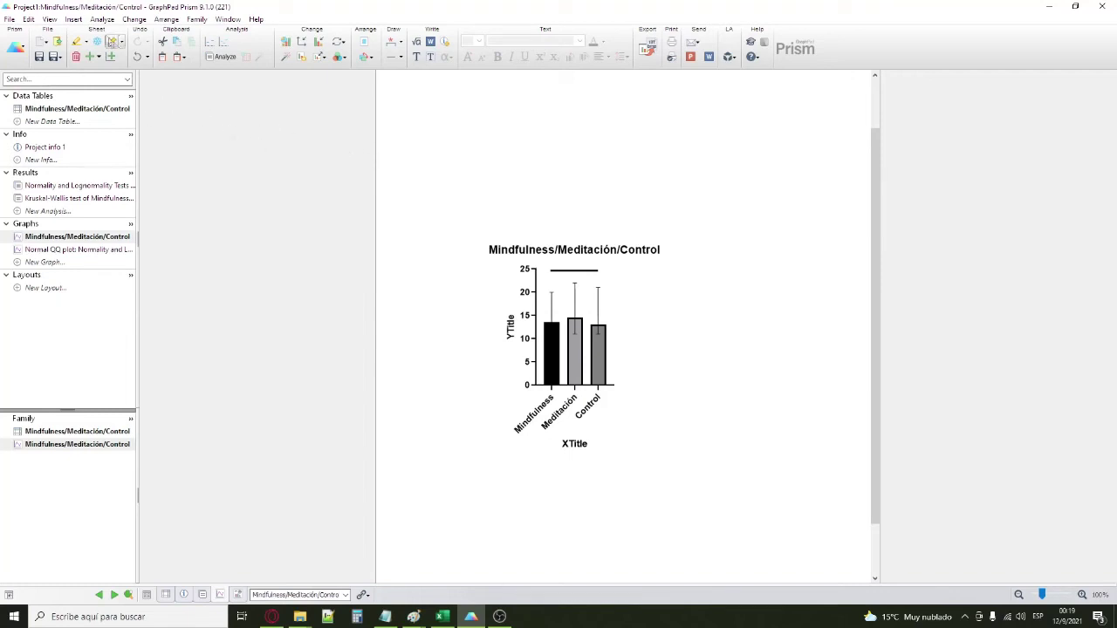
- Start a new data table with graph in the Grouped format, with replicate values in side-by-side subcolumns
{"action": "left_click", "coordinate": [9, 18]}
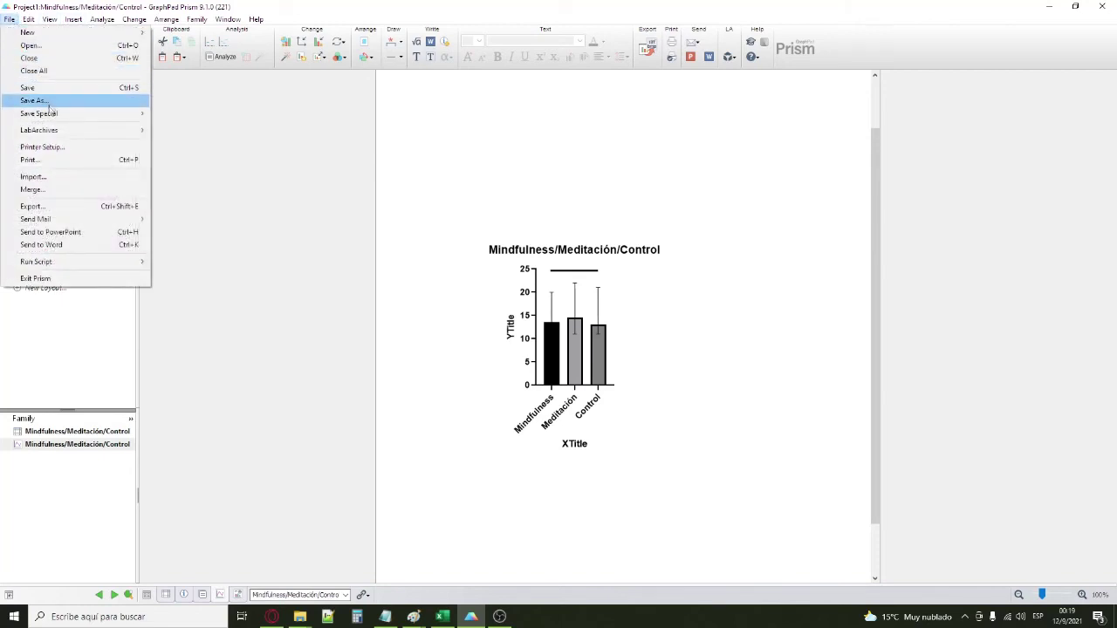
{"action": "left_click", "coordinate": [340, 213]}
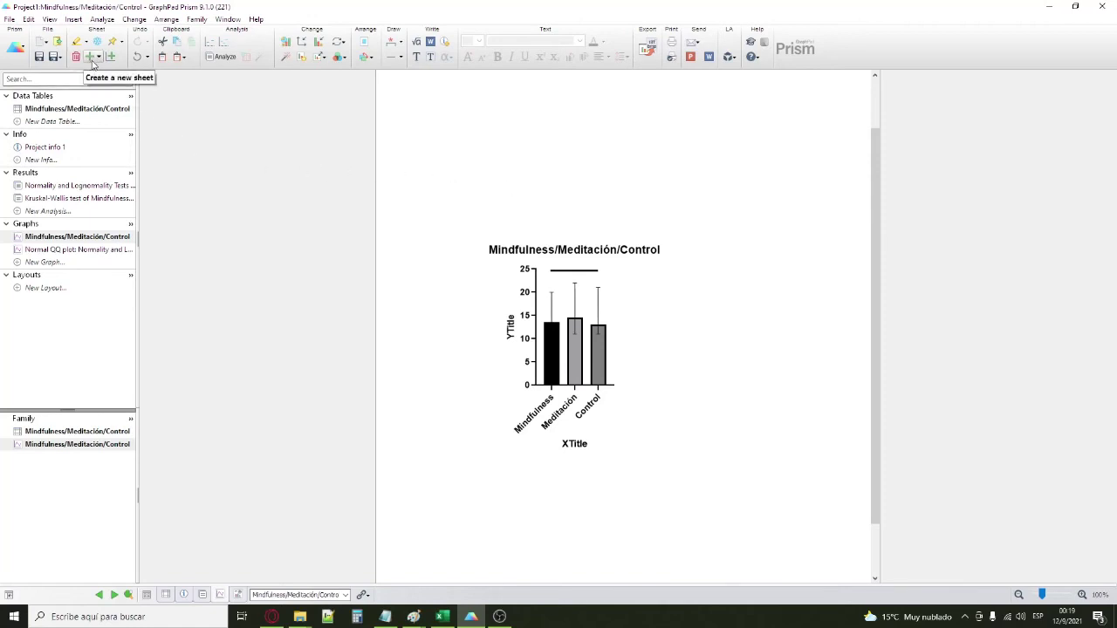
{"action": "left_click", "coordinate": [92, 59]}
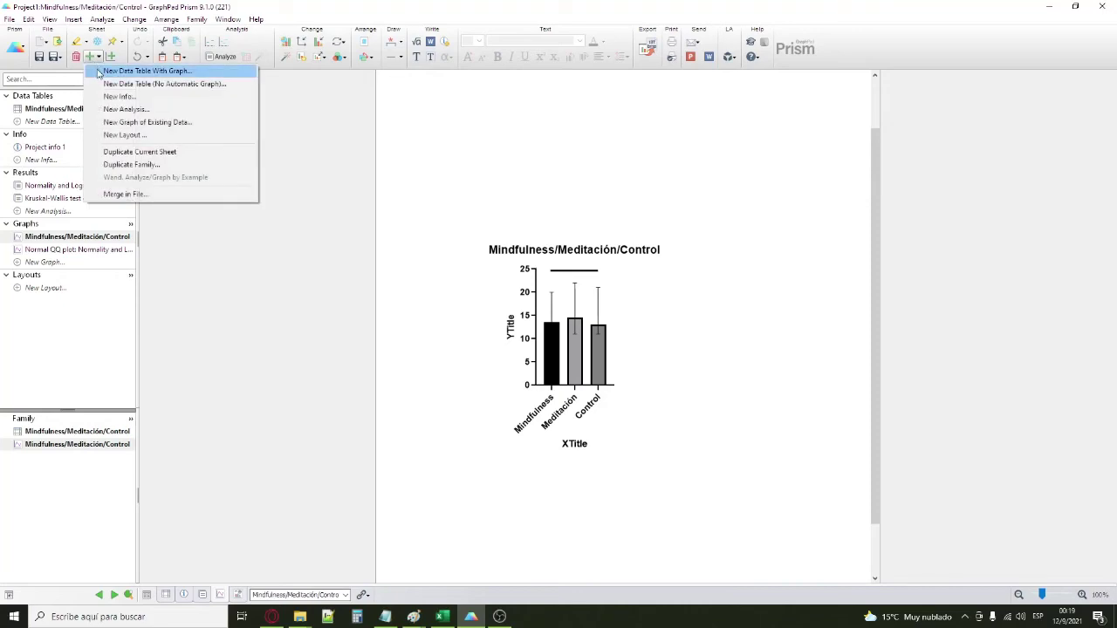
{"action": "left_click", "coordinate": [118, 77]}
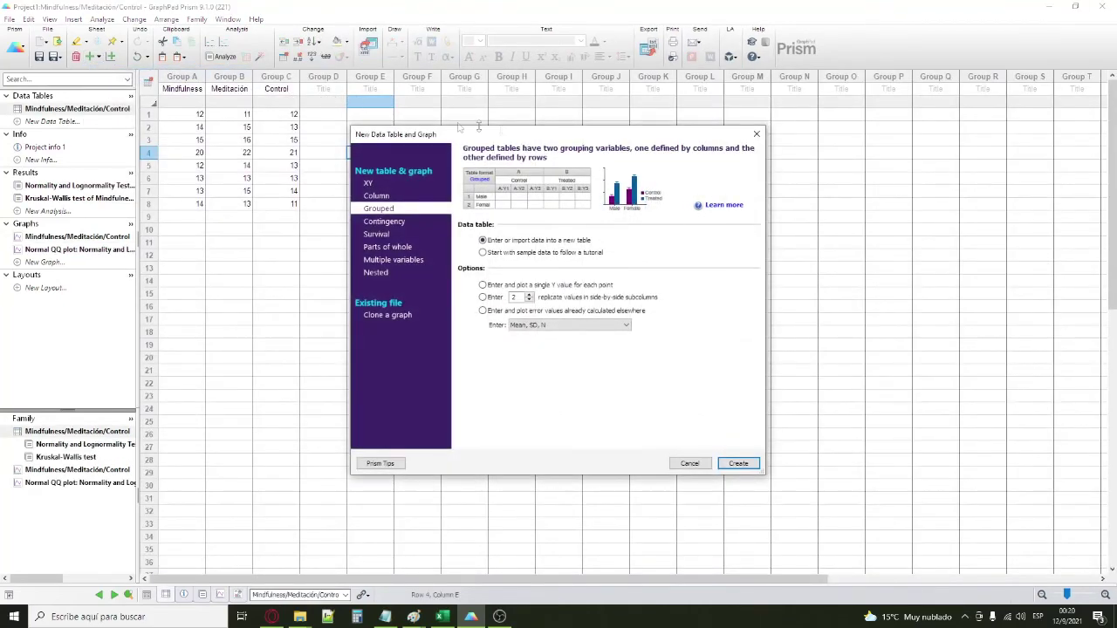
{"action": "left_click", "coordinate": [397, 189]}
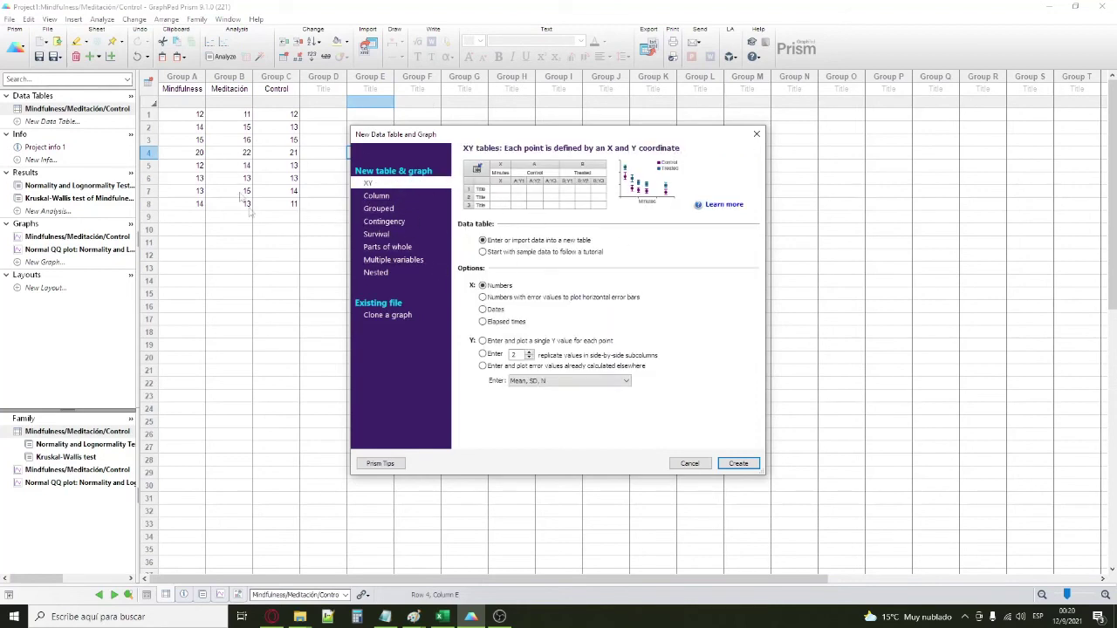
{"action": "left_click", "coordinate": [400, 209]}
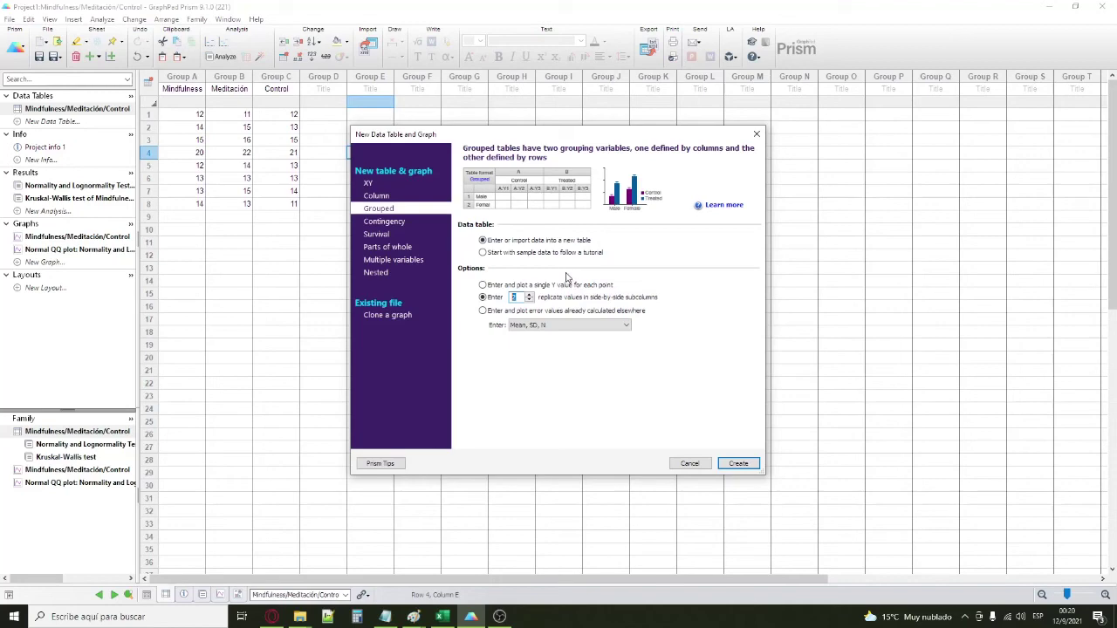
- Switch to Excel and count the replicate values per row in the Adultxs group
{"action": "left_click", "coordinate": [442, 616]}
{"action": "left_click", "coordinate": [343, 149]}
{"action": "left_click", "coordinate": [431, 150]}
{"action": "left_click", "coordinate": [473, 150]}
{"action": "left_click", "coordinate": [517, 149]}
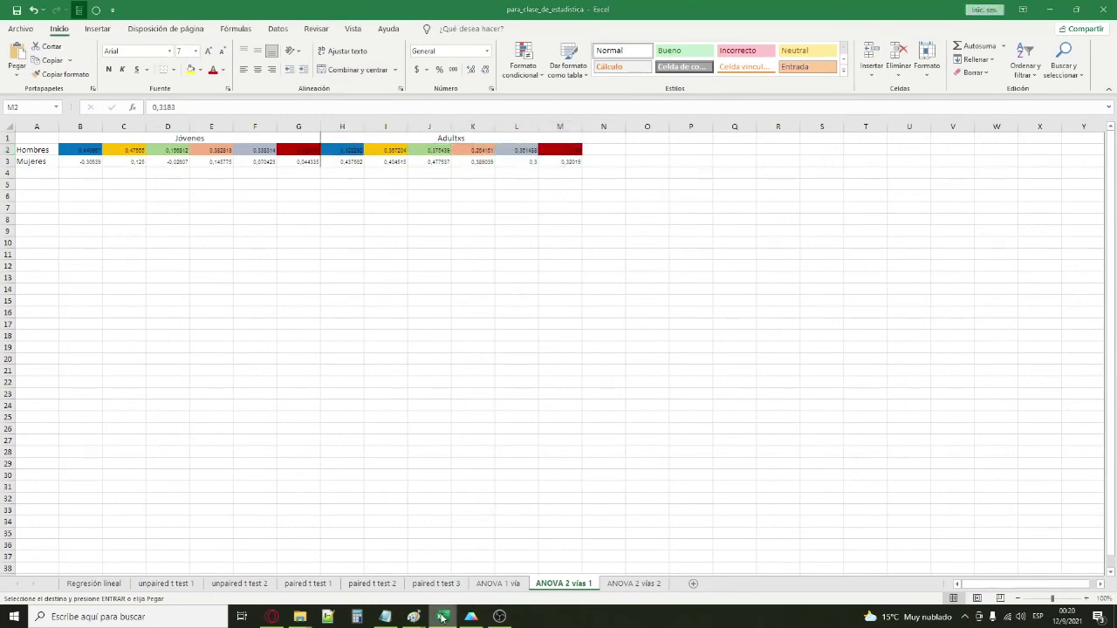
- Back in Prism, create the grouped table with 6 replicate values in side-by-side subcolumns and paste the copied data from the first row
{"action": "left_click", "coordinate": [471, 616]}
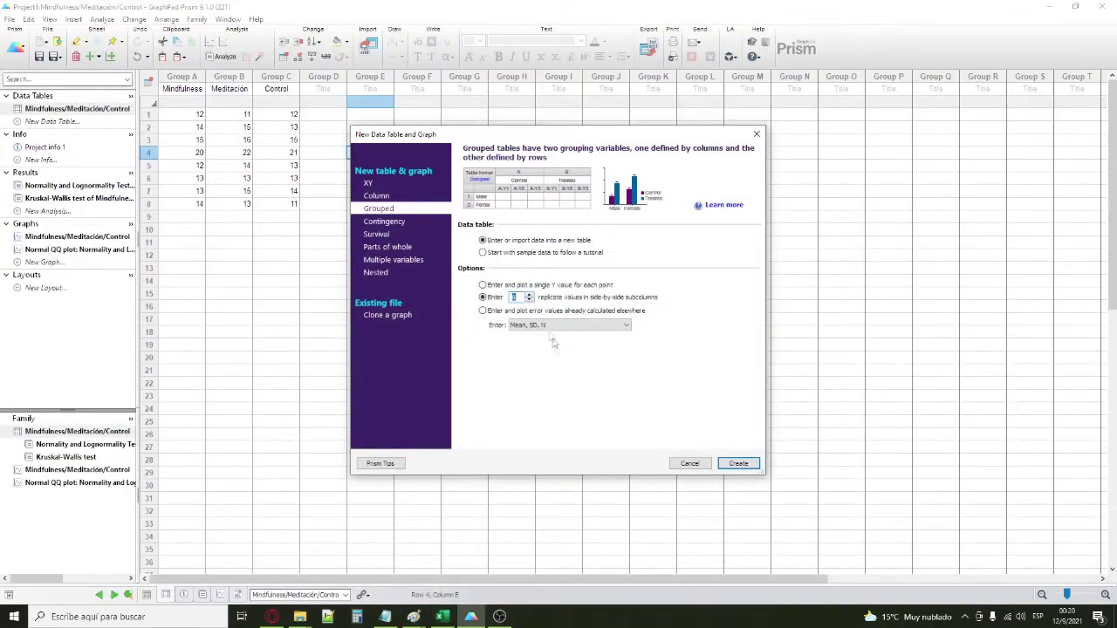
{"action": "left_click", "coordinate": [738, 464]}
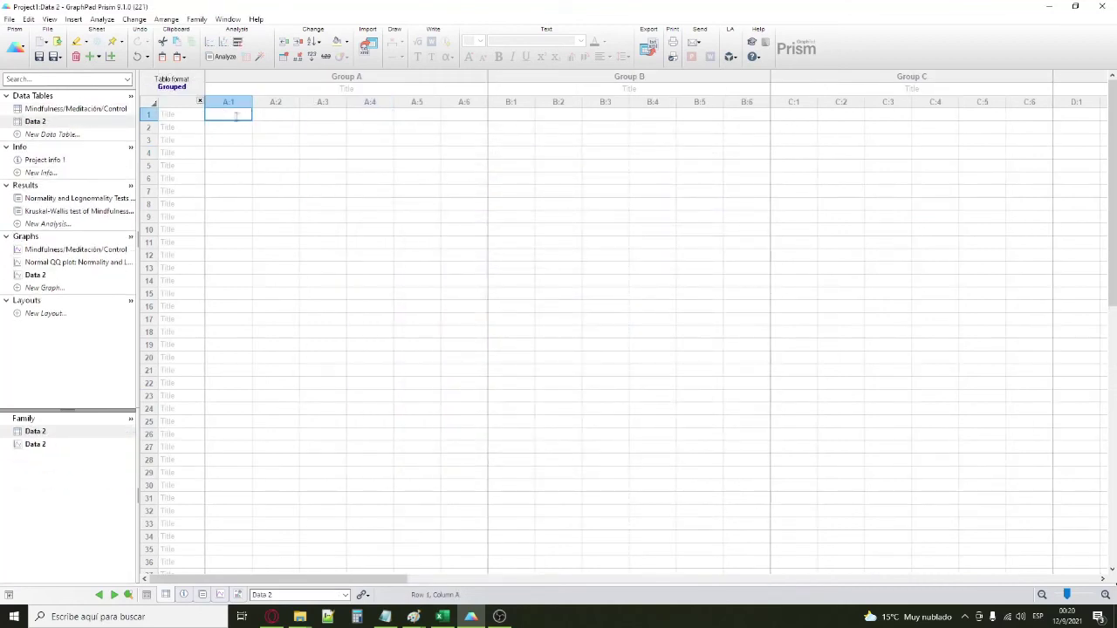
{"action": "key", "text": "ctrl+v"}
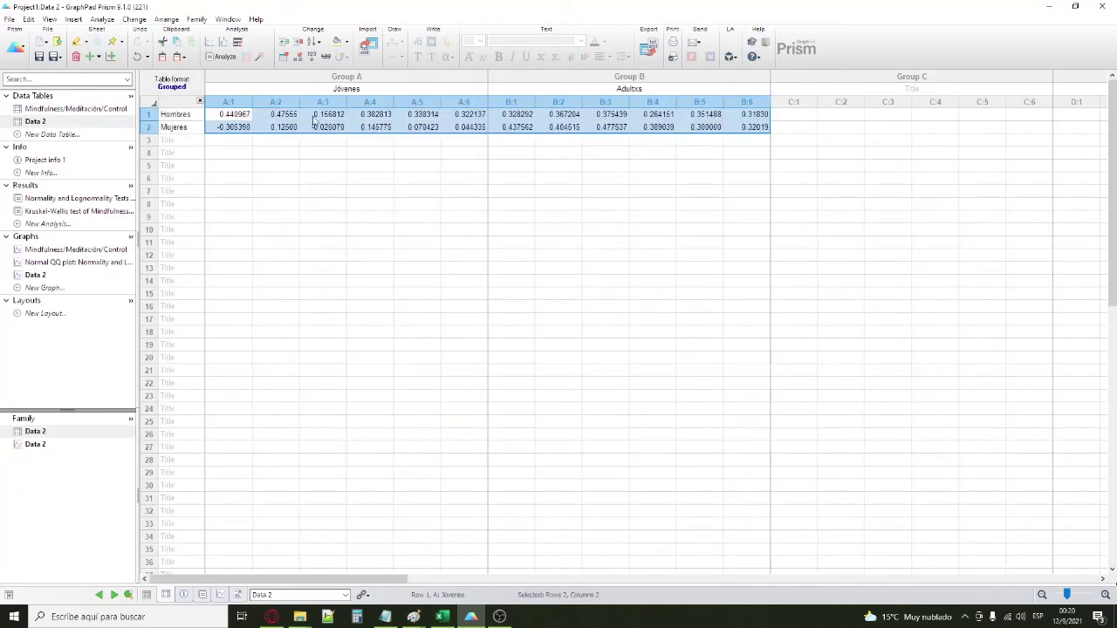
{"action": "left_click", "coordinate": [402, 153]}
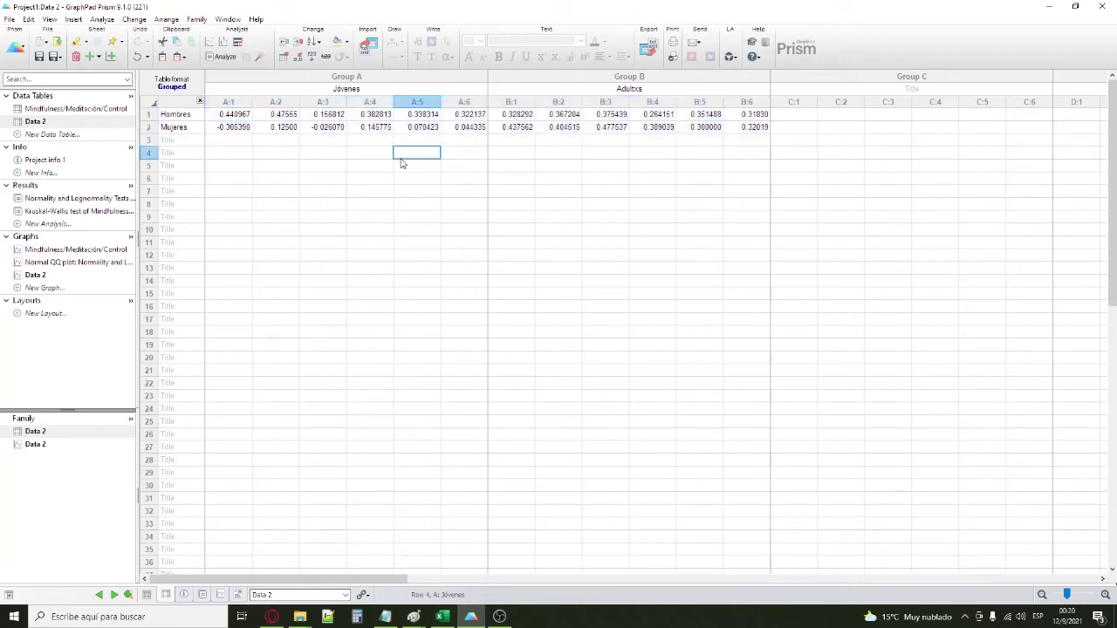
- Review the Jóvenes and Adultxs group titles, the Hombres and Mujeres row titles and the pasted values
{"action": "left_click", "coordinate": [246, 142]}
{"action": "double_click", "coordinate": [323, 90]}
{"action": "left_click", "coordinate": [406, 154]}
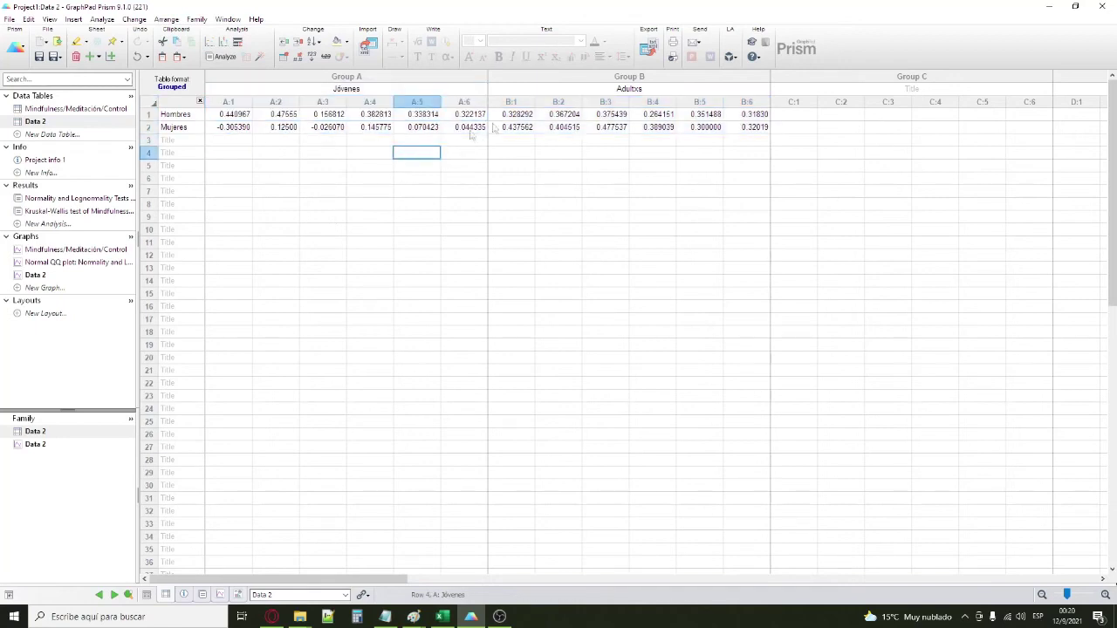
{"action": "left_click", "coordinate": [626, 94]}
{"action": "left_click", "coordinate": [321, 180]}
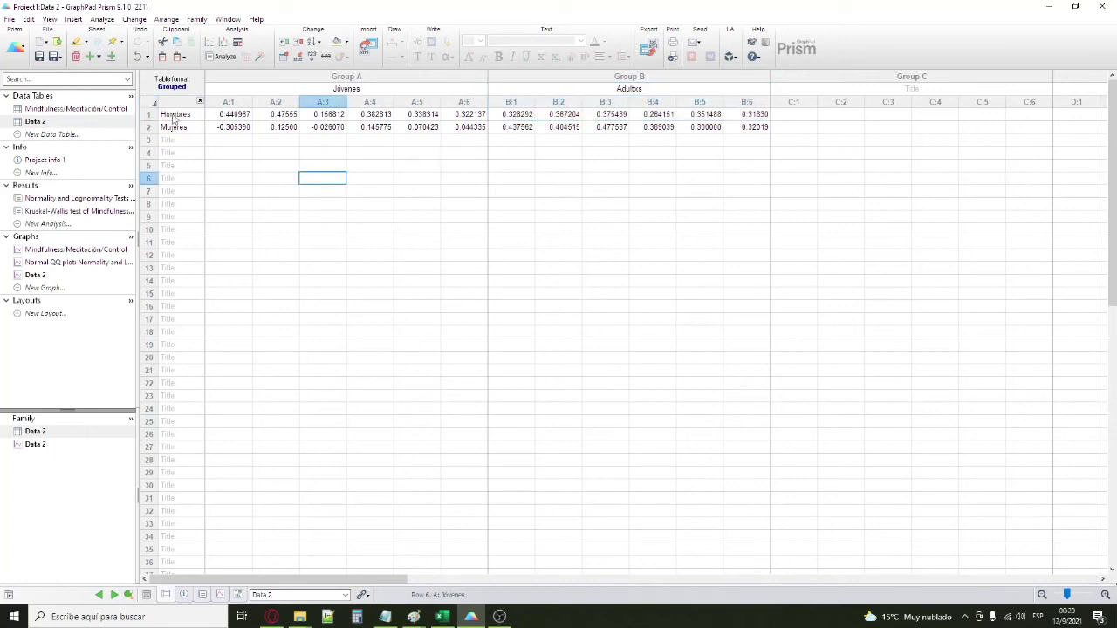
{"action": "left_click", "coordinate": [173, 118]}
{"action": "left_click", "coordinate": [297, 165]}
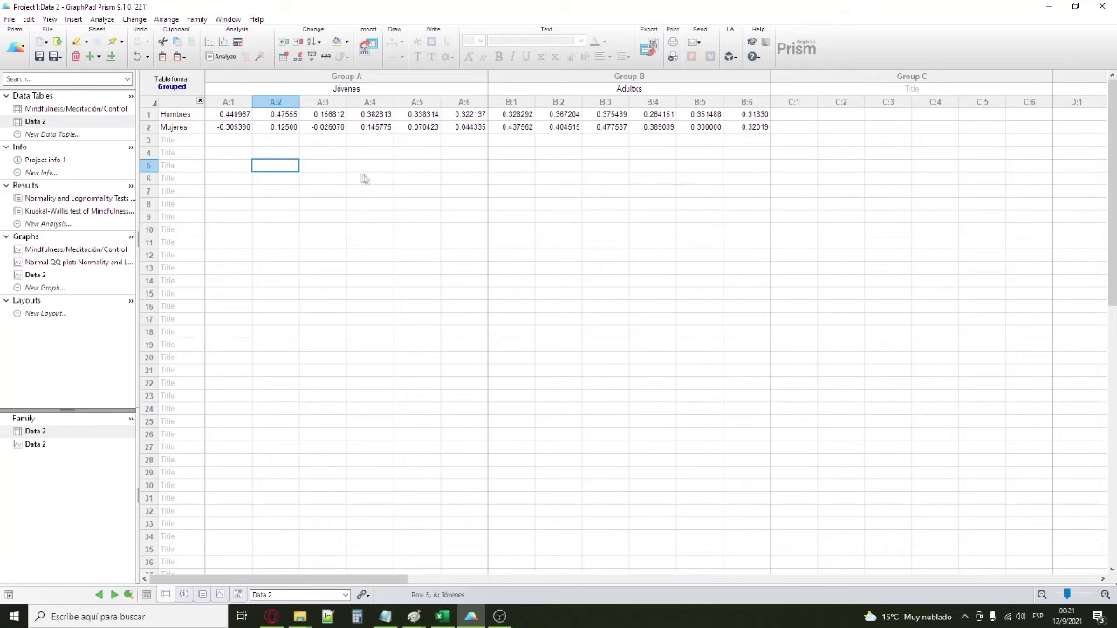
{"action": "left_click", "coordinate": [221, 140]}
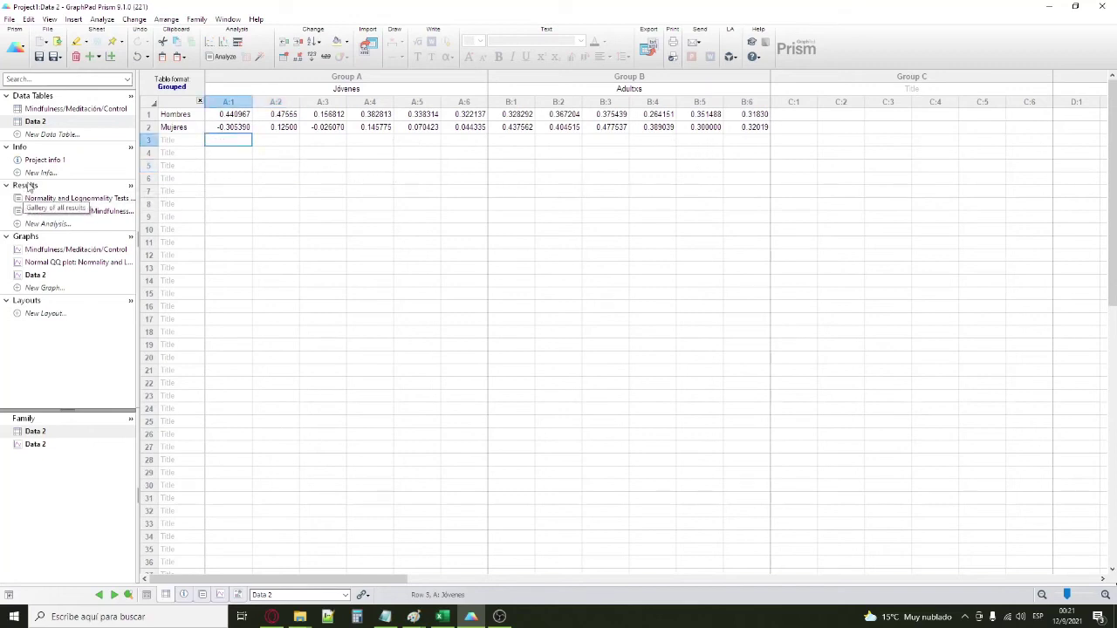
- Open the Data 2 graph and preview its individual-value scatter, scatter-with-bars and summary graph types
{"action": "left_click", "coordinate": [44, 276]}
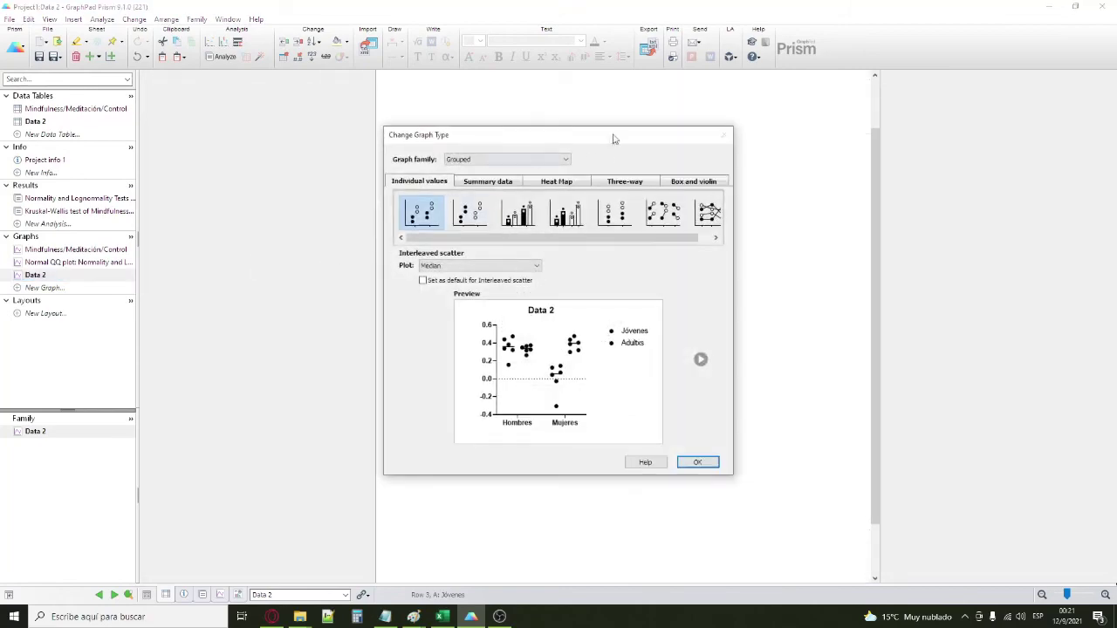
{"action": "left_click_drag", "start_coordinate": [588, 139], "coordinate": [338, 167]}
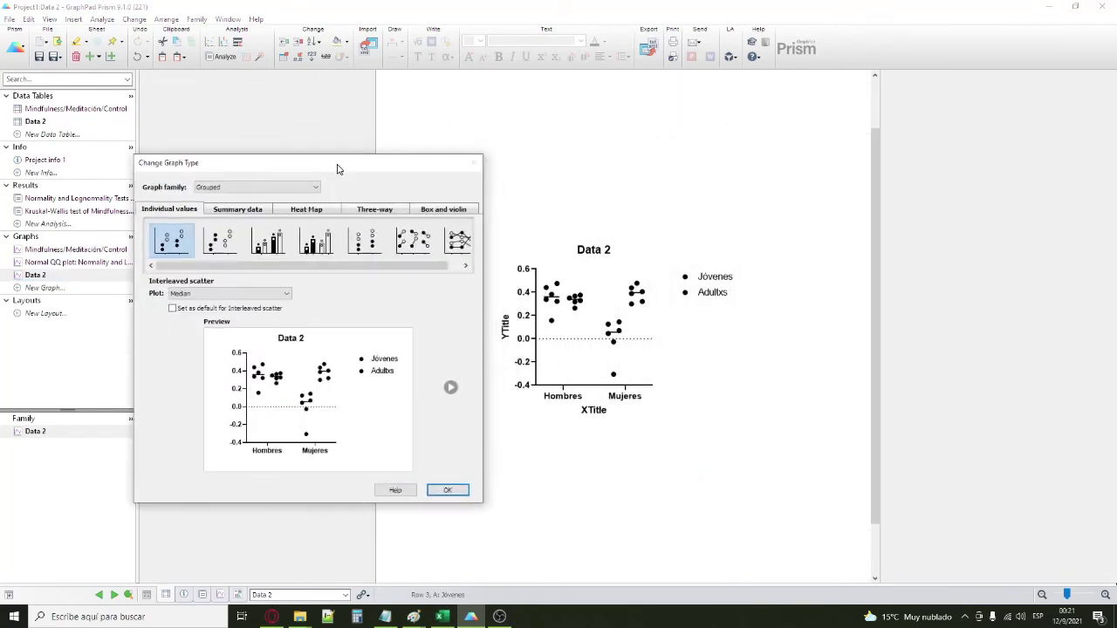
{"action": "left_click_drag", "start_coordinate": [295, 264], "coordinate": [314, 262]}
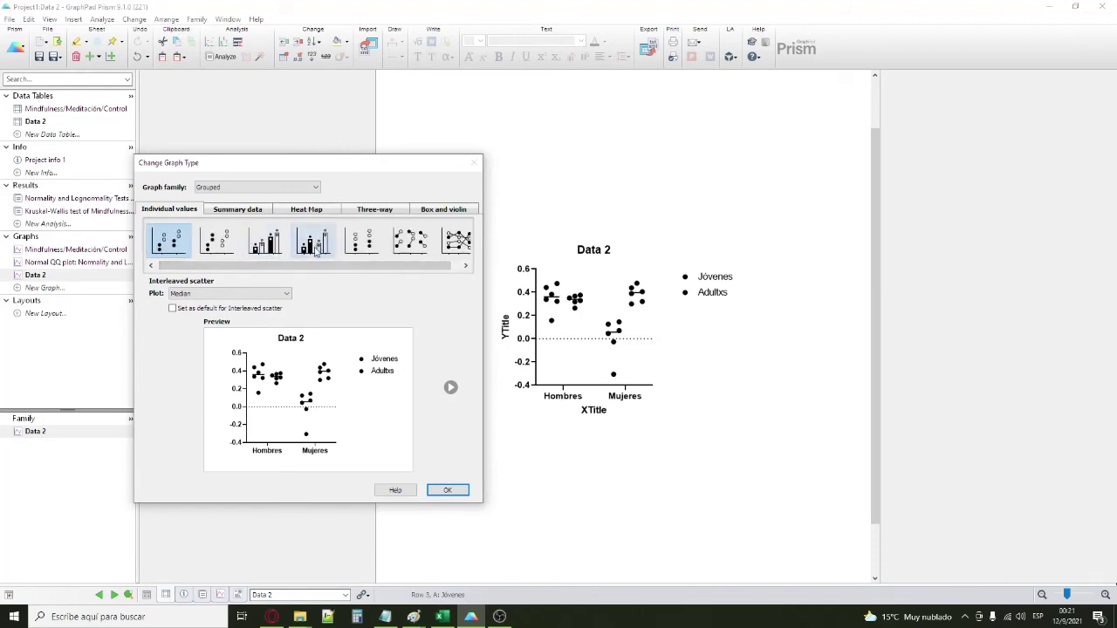
{"action": "left_click", "coordinate": [313, 243]}
{"action": "left_click", "coordinate": [272, 242]}
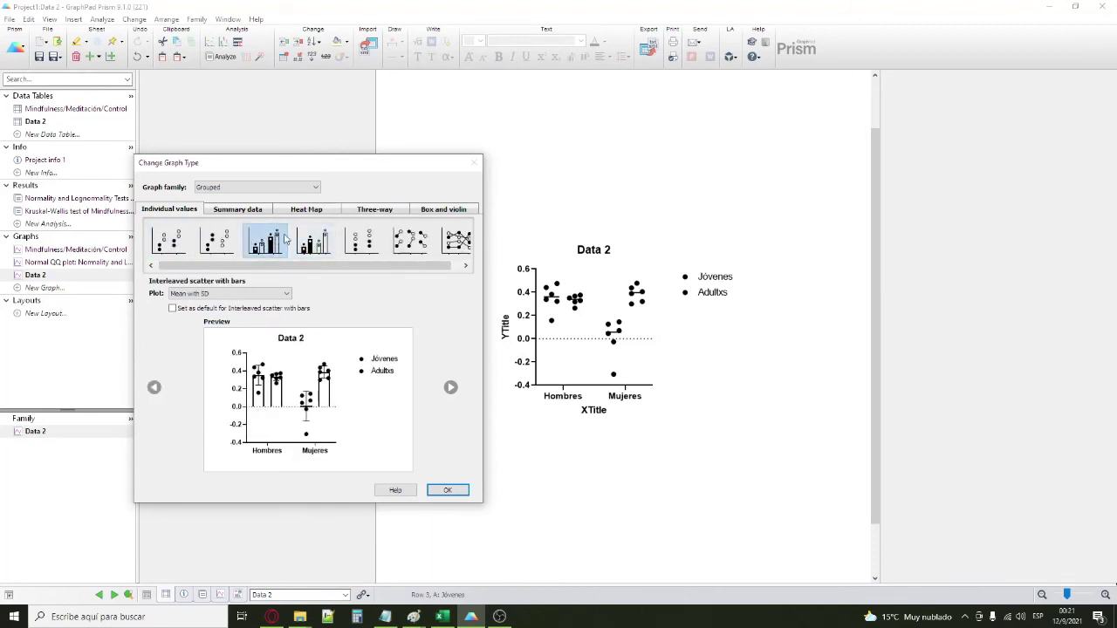
{"action": "left_click_drag", "start_coordinate": [327, 260], "coordinate": [241, 269]}
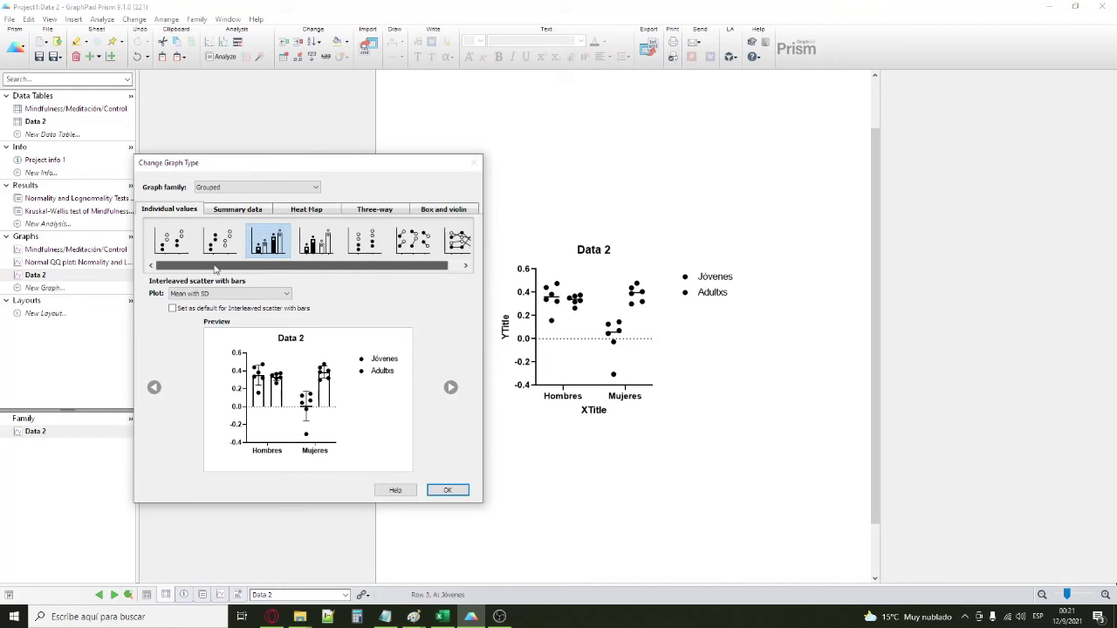
{"action": "left_click", "coordinate": [246, 211]}
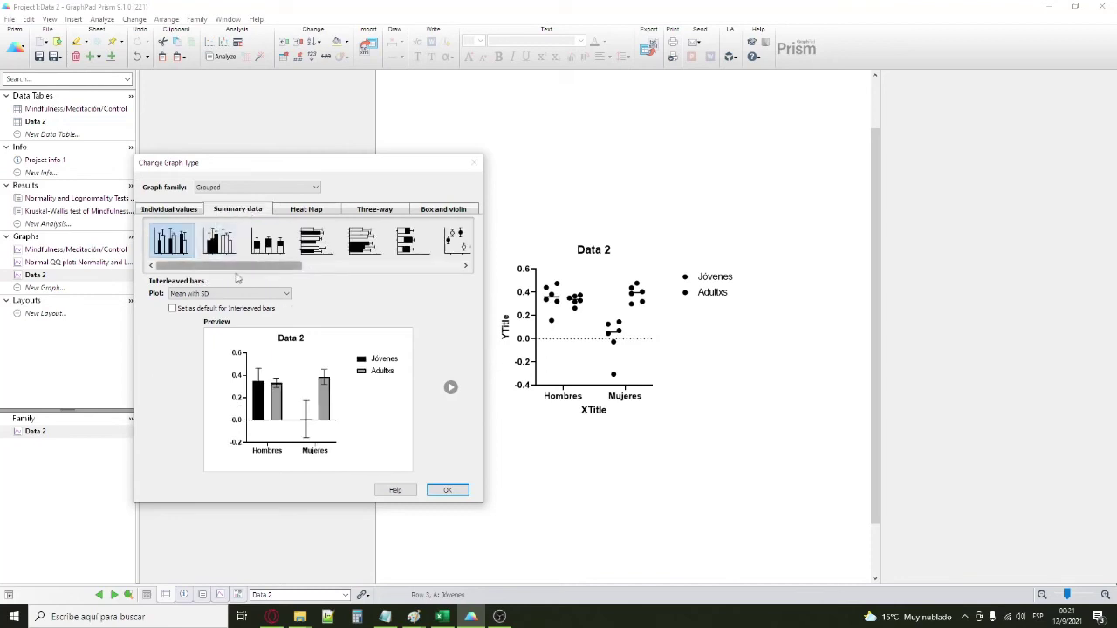
{"action": "left_click", "coordinate": [193, 213]}
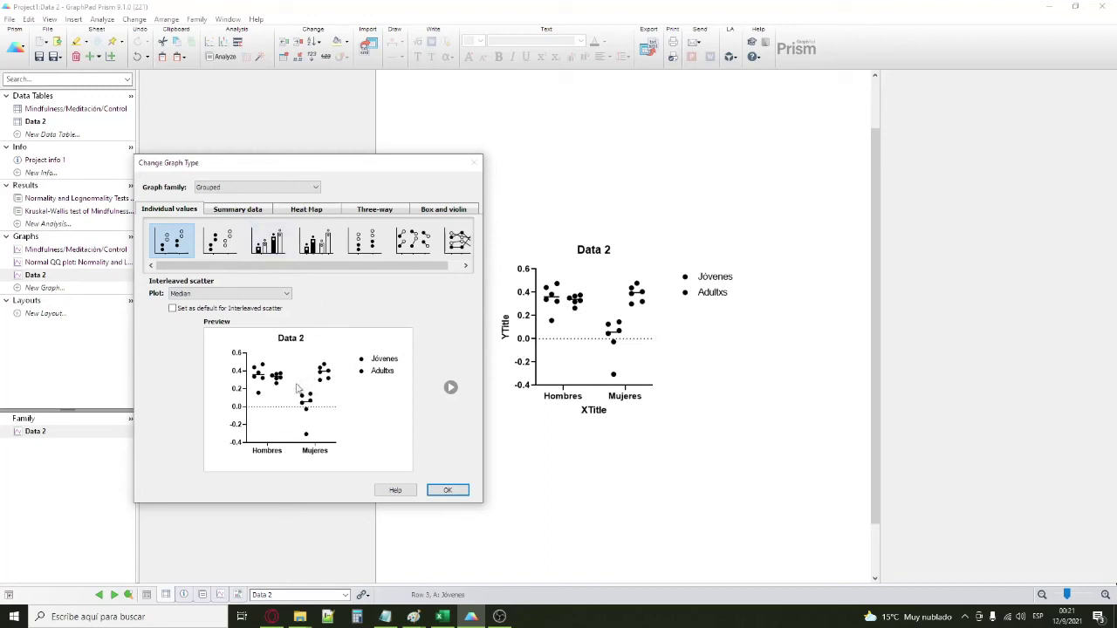
- Set the Data 2 graph type to summary-data interleaved bars plotting Mean with SEM
{"action": "left_click", "coordinate": [239, 211]}
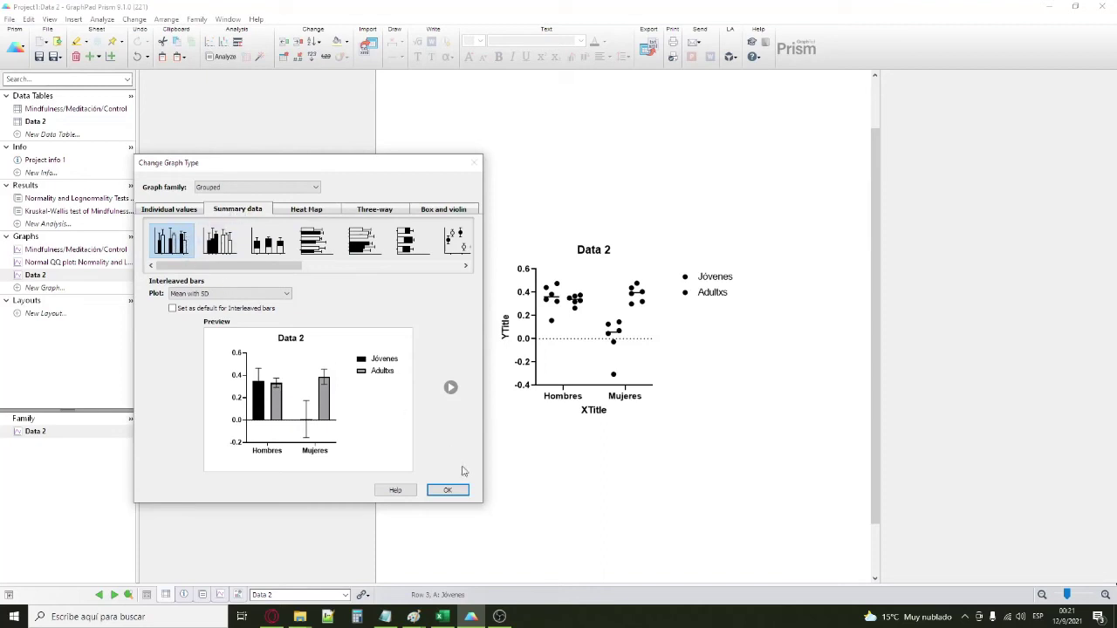
{"action": "left_click", "coordinate": [231, 295]}
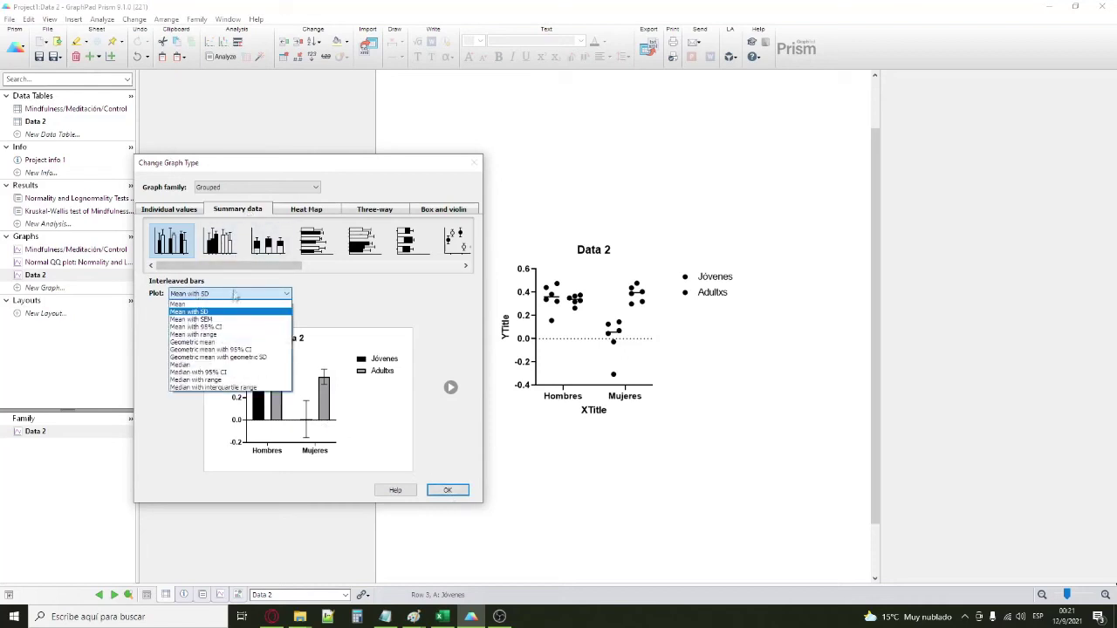
{"action": "left_click", "coordinate": [221, 296]}
{"action": "left_click", "coordinate": [221, 296]}
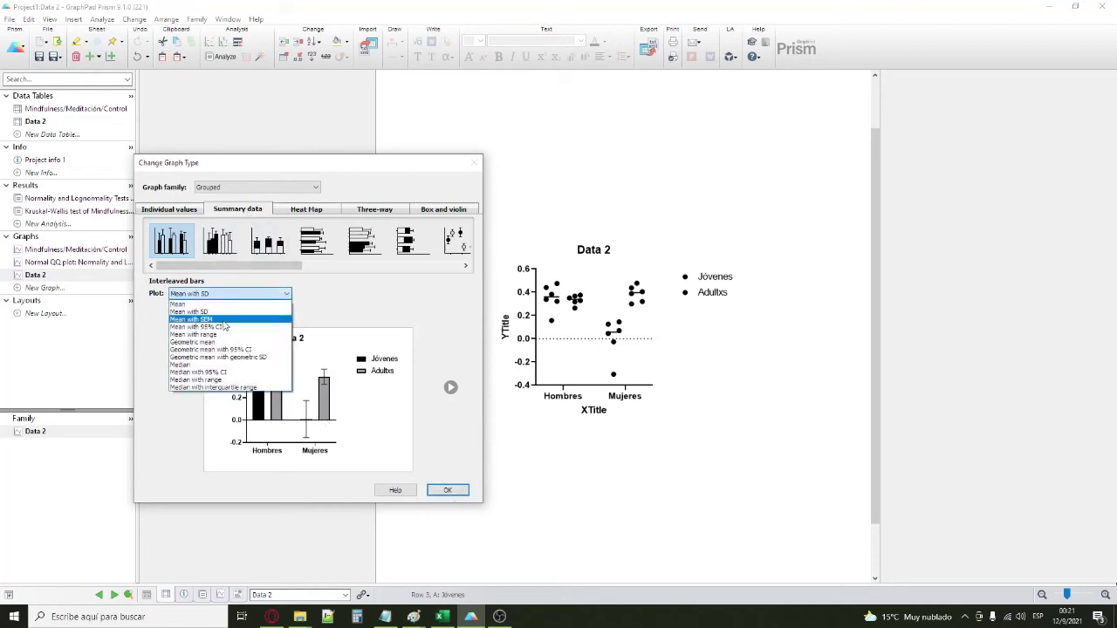
{"action": "left_click", "coordinate": [222, 320]}
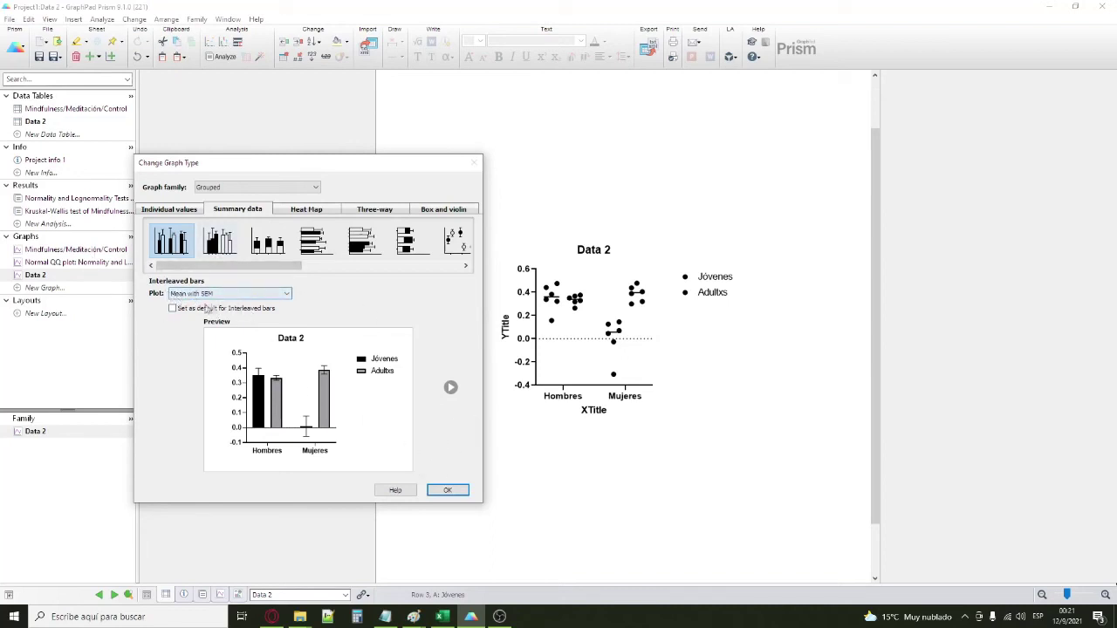
{"action": "left_click", "coordinate": [456, 493]}
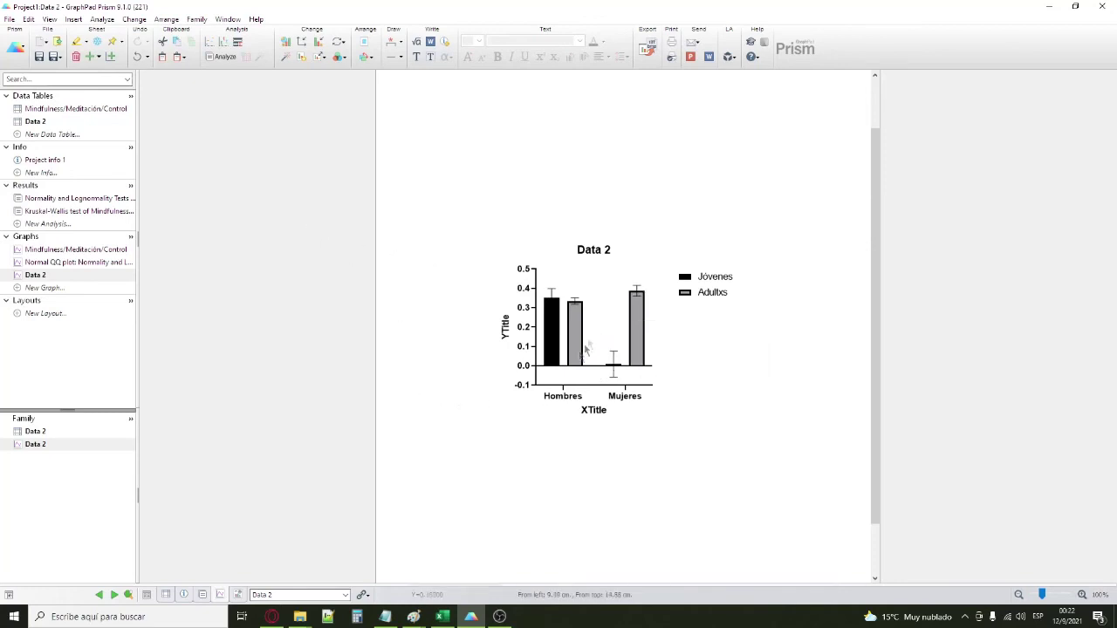
- Title the graph's Y axis "Depresión" and delete the X axis title
{"action": "left_click", "coordinate": [506, 326]}
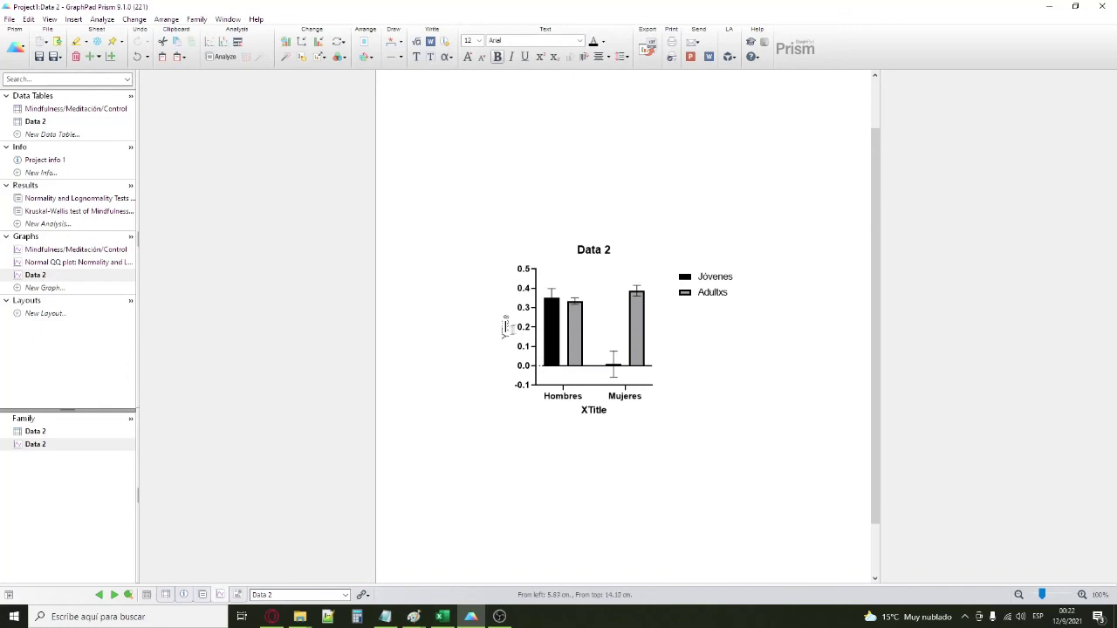
{"action": "type", "text": "Depresión"}
{"action": "key", "text": "Tab"}
{"action": "key", "text": "Delete"}
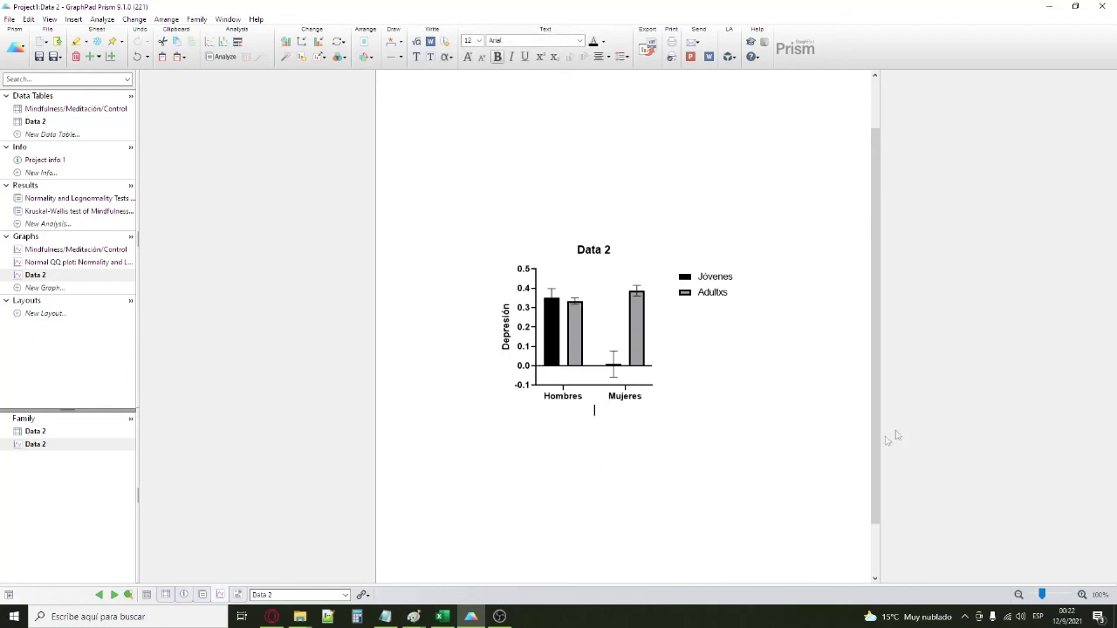
{"action": "left_click", "coordinate": [831, 374]}
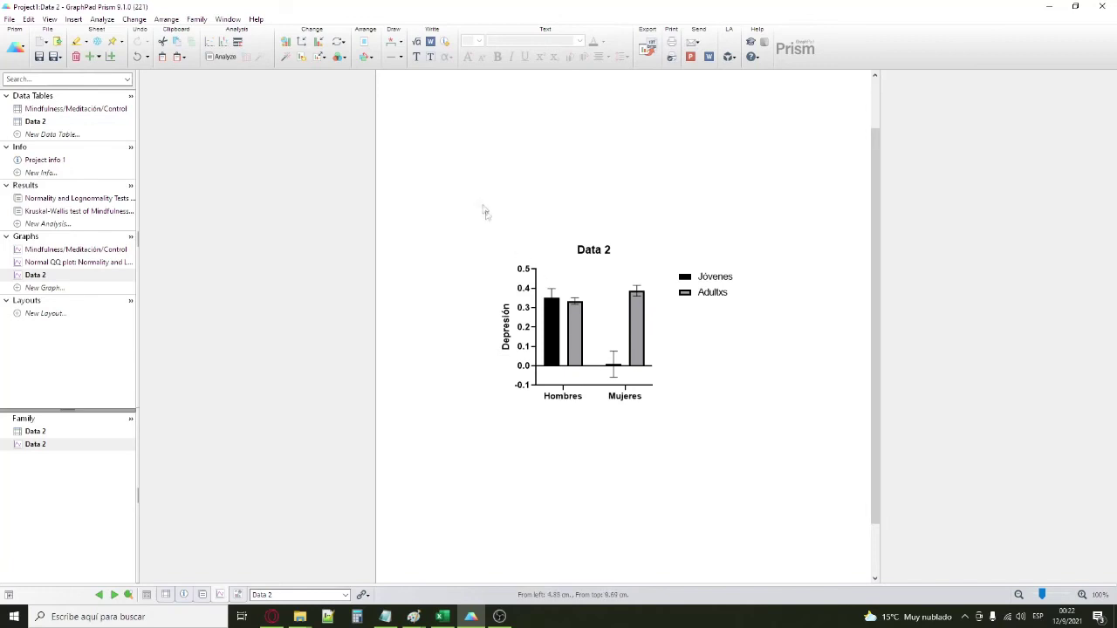
{"action": "left_click_drag", "start_coordinate": [449, 204], "coordinate": [792, 425]}
{"action": "left_click", "coordinate": [580, 305]}
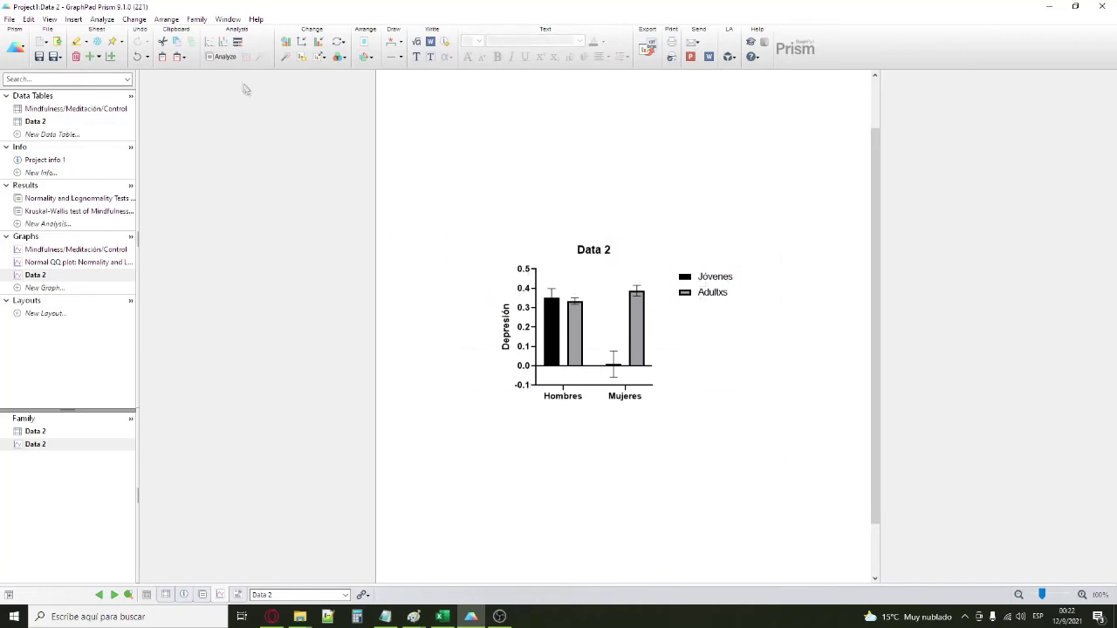
- Start a two-way ANOVA (or mixed model) on Data 2 with the Jóvenes and Adultxs data sets
{"action": "left_click", "coordinate": [221, 57]}
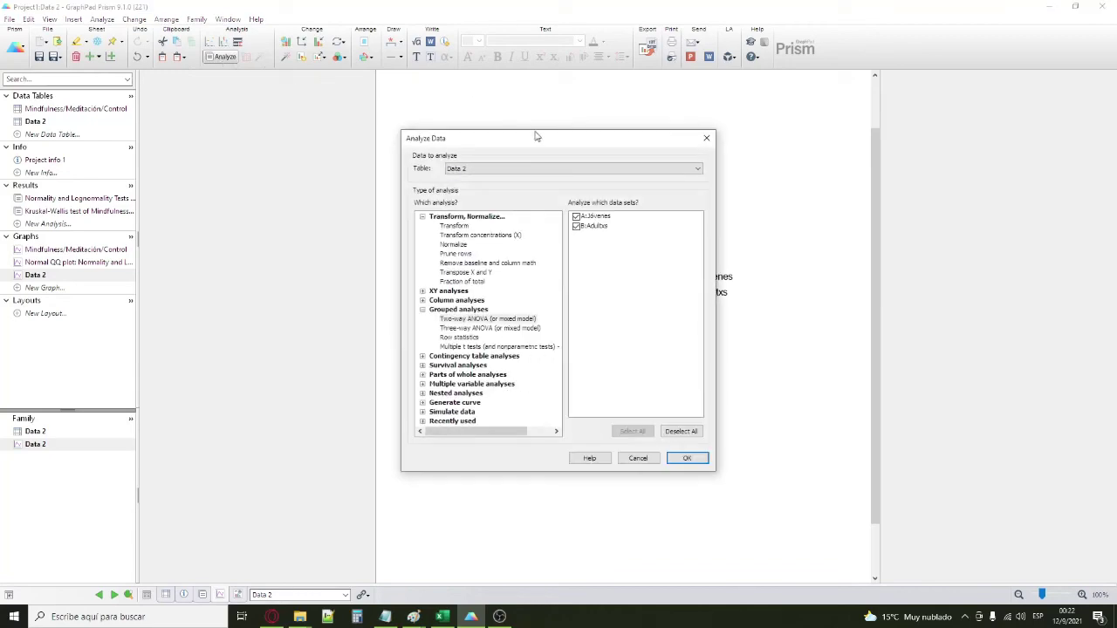
{"action": "left_click_drag", "start_coordinate": [542, 143], "coordinate": [322, 161]}
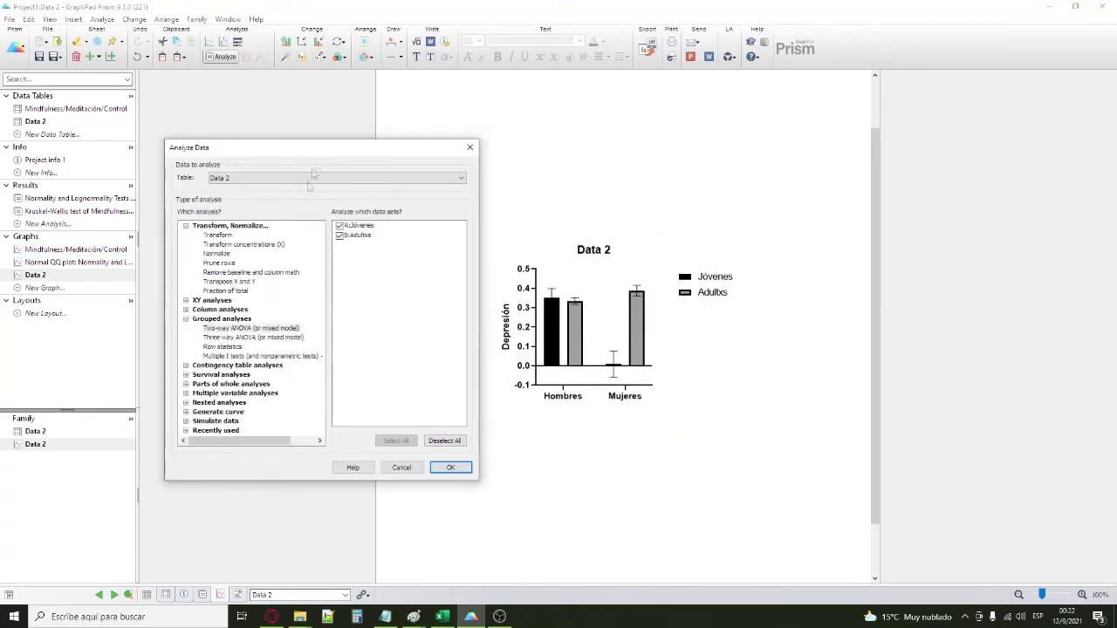
{"action": "left_click", "coordinate": [239, 330]}
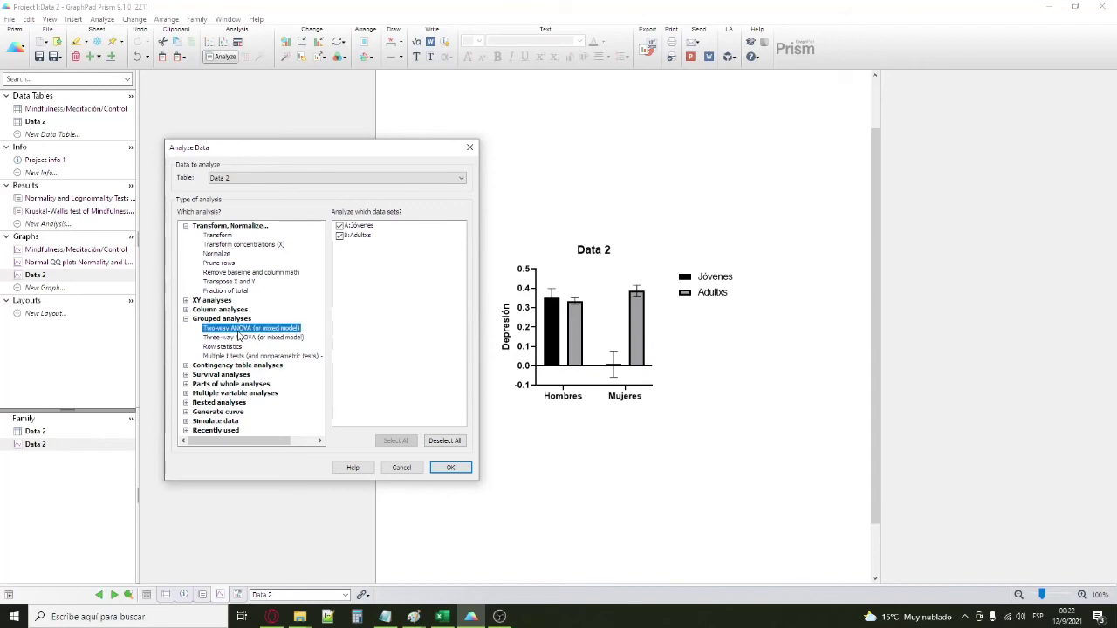
{"action": "left_click", "coordinate": [467, 475]}
{"action": "left_click_drag", "start_coordinate": [616, 143], "coordinate": [367, 150]}
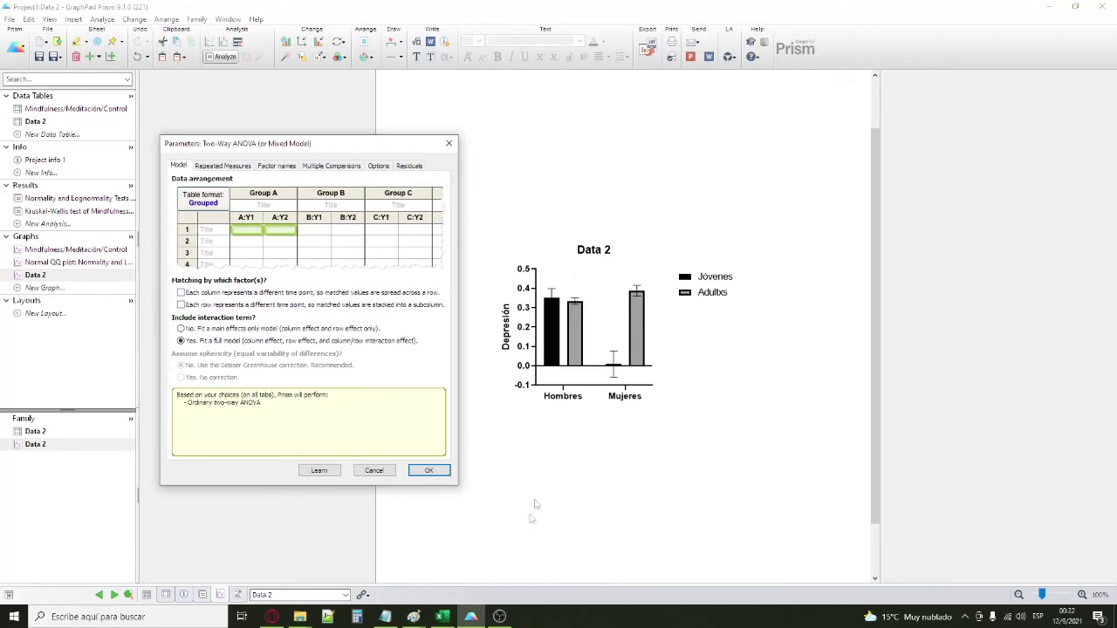
- Switch to Excel to examine how the Hombres replicates are arranged under Jóvenes and Adultxs, and return to Prism
{"action": "left_click", "coordinate": [443, 617]}
{"action": "left_click", "coordinate": [85, 150]}
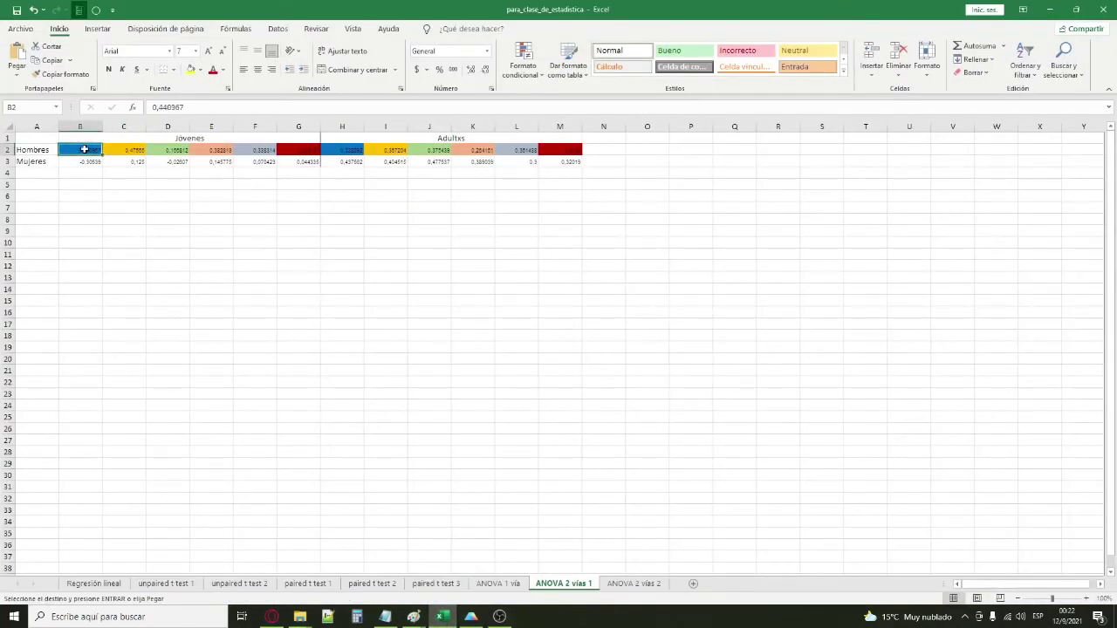
{"action": "left_click", "coordinate": [324, 150]}
{"action": "left_click", "coordinate": [155, 138]}
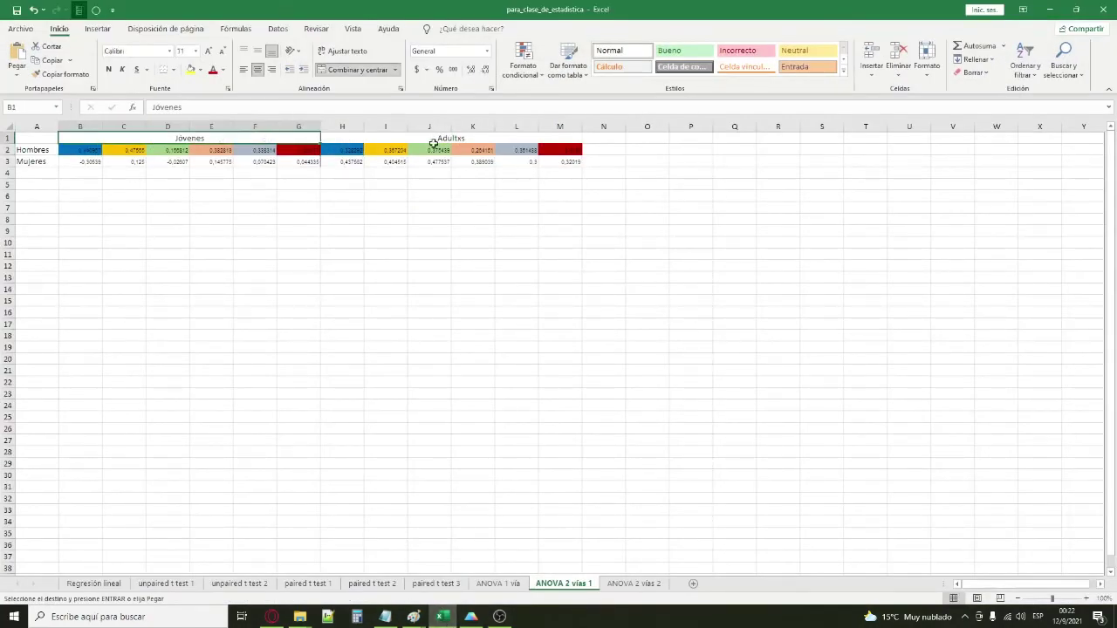
{"action": "left_click", "coordinate": [437, 141]}
{"action": "left_click", "coordinate": [472, 617]}
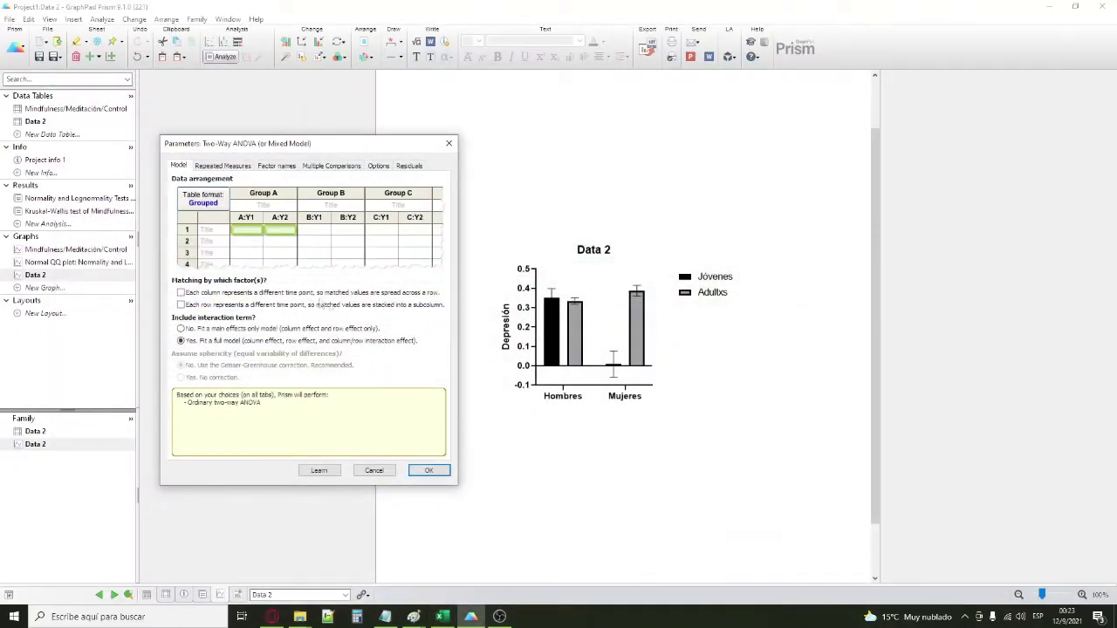
- Try matching values by column, by row and by both factors in the ANOVA model, and clear both options
{"action": "left_click", "coordinate": [202, 294]}
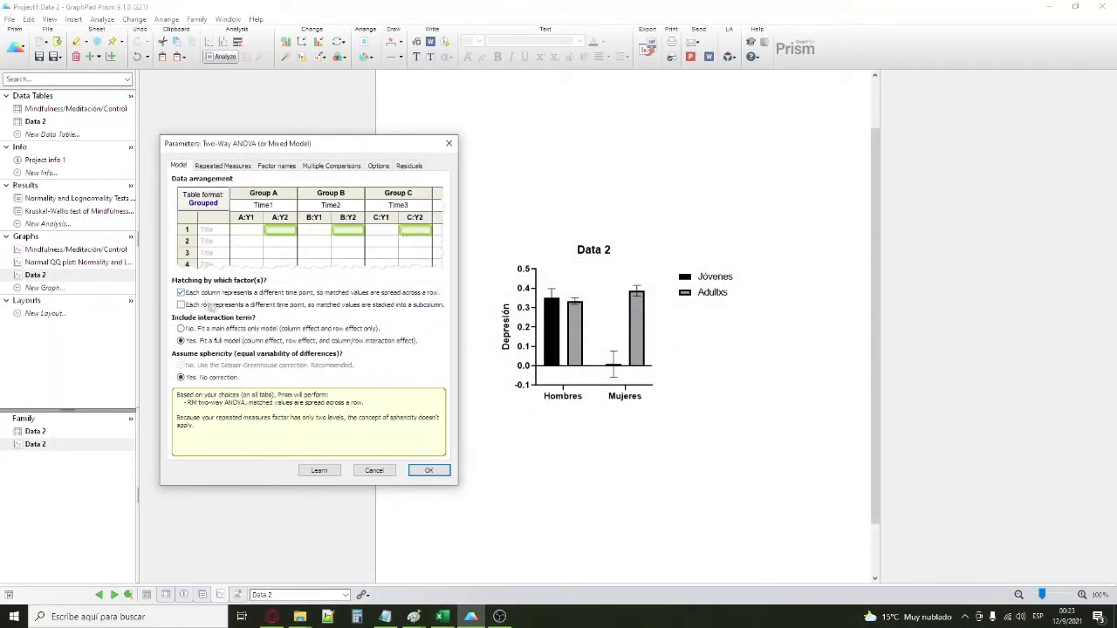
{"action": "left_click", "coordinate": [190, 303]}
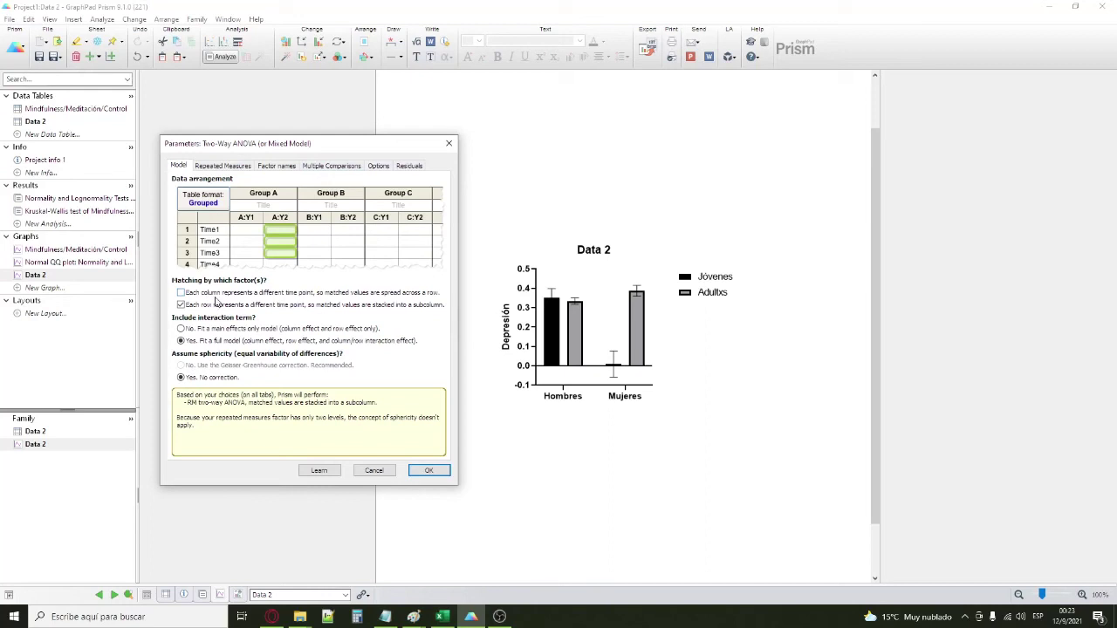
{"action": "left_click", "coordinate": [214, 298]}
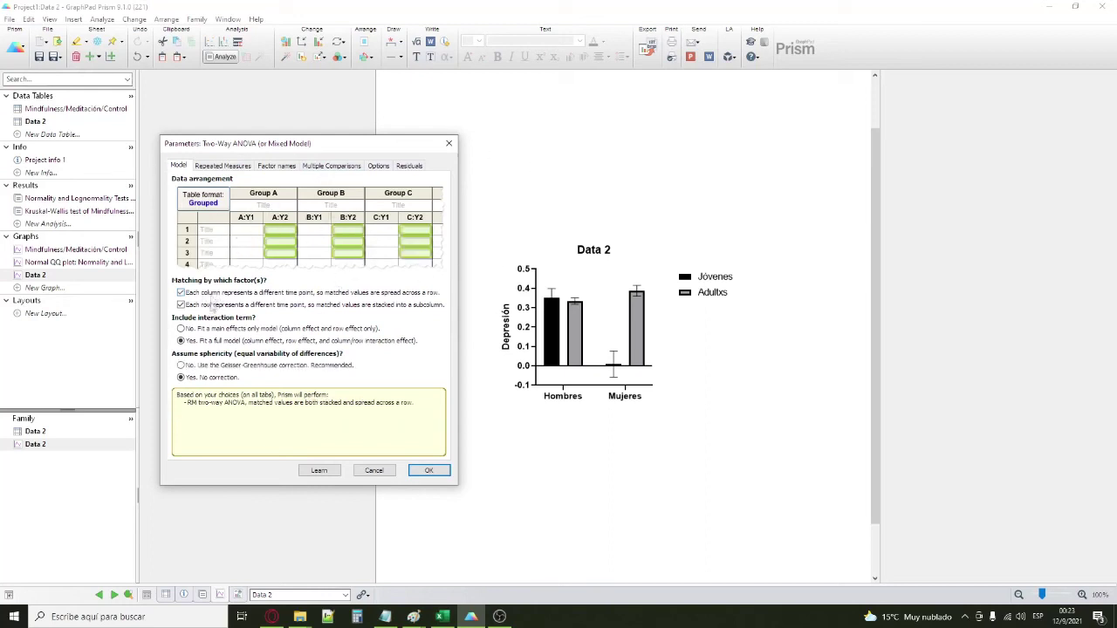
{"action": "left_click", "coordinate": [215, 304]}
{"action": "left_click", "coordinate": [214, 293]}
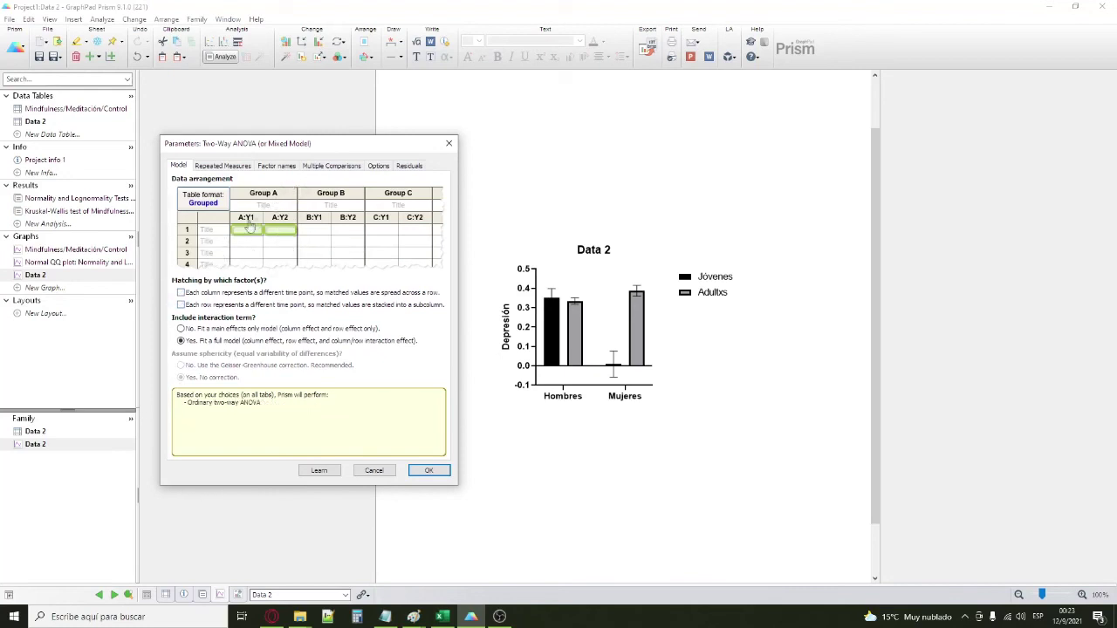
- Check the repeated measures settings, and name the column factor "Edad" and the row factor "Sexo"
{"action": "left_click", "coordinate": [222, 167]}
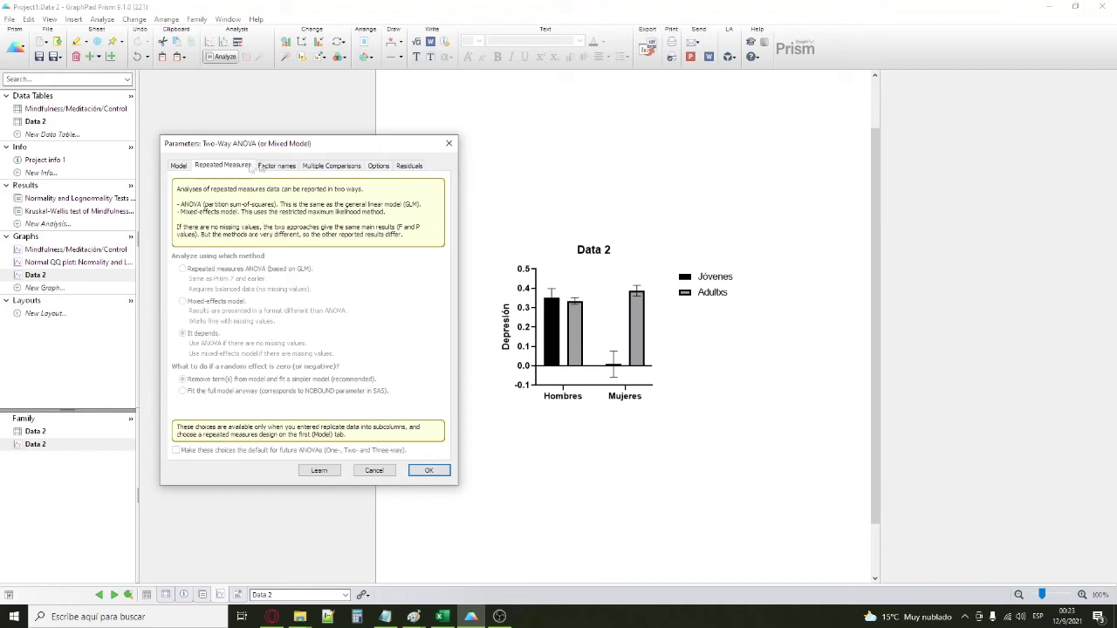
{"action": "left_click", "coordinate": [286, 168]}
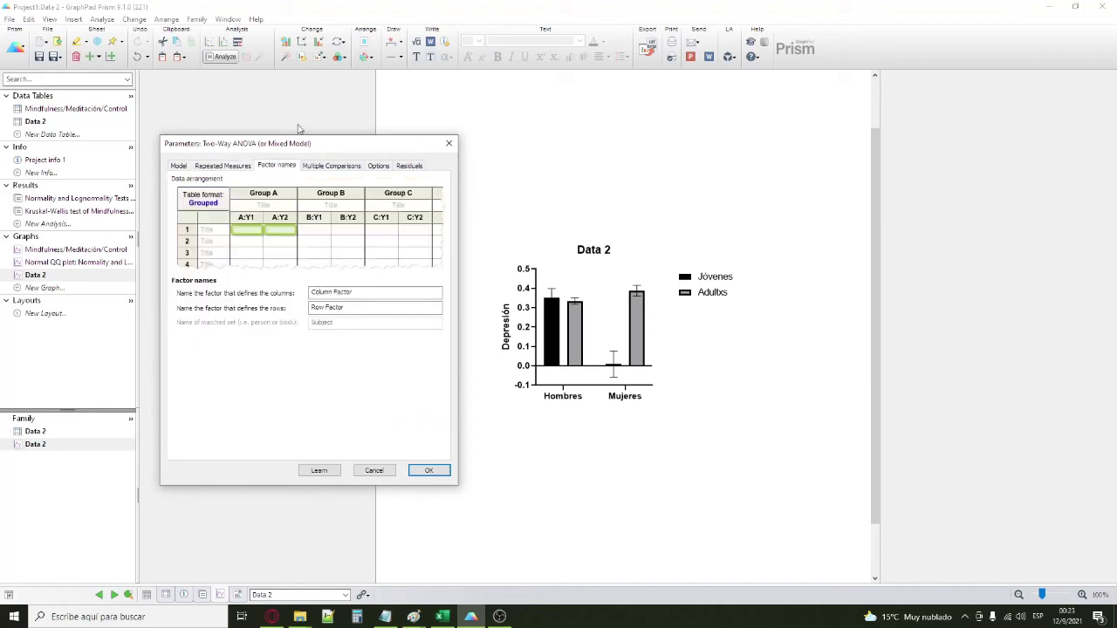
{"action": "left_click", "coordinate": [391, 296]}
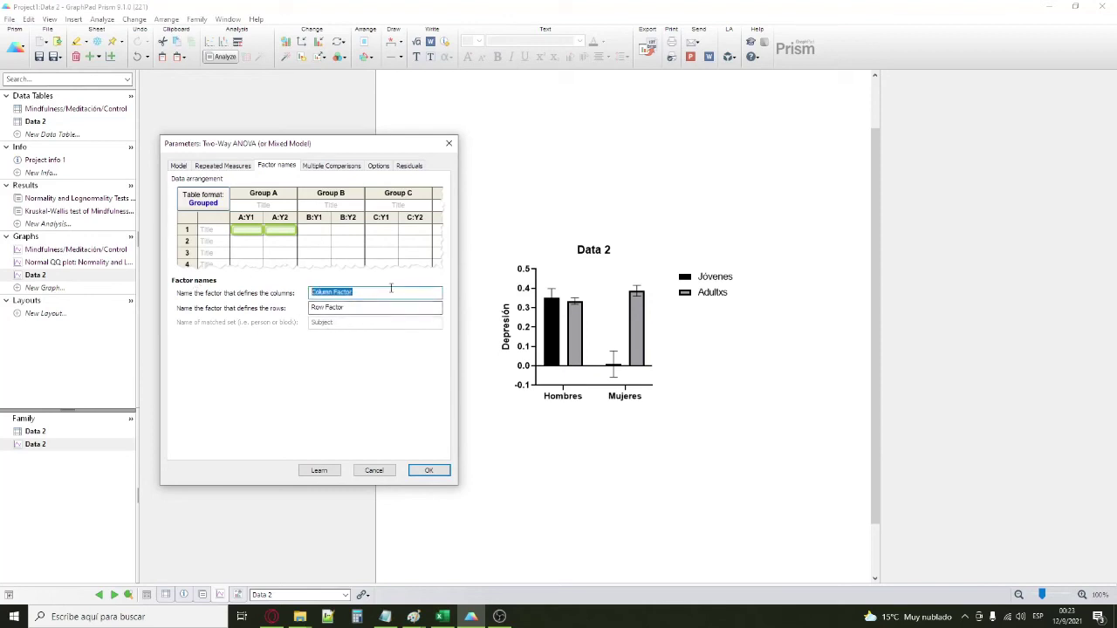
{"action": "type", "text": "Edad"}
{"action": "key", "text": "Tab"}
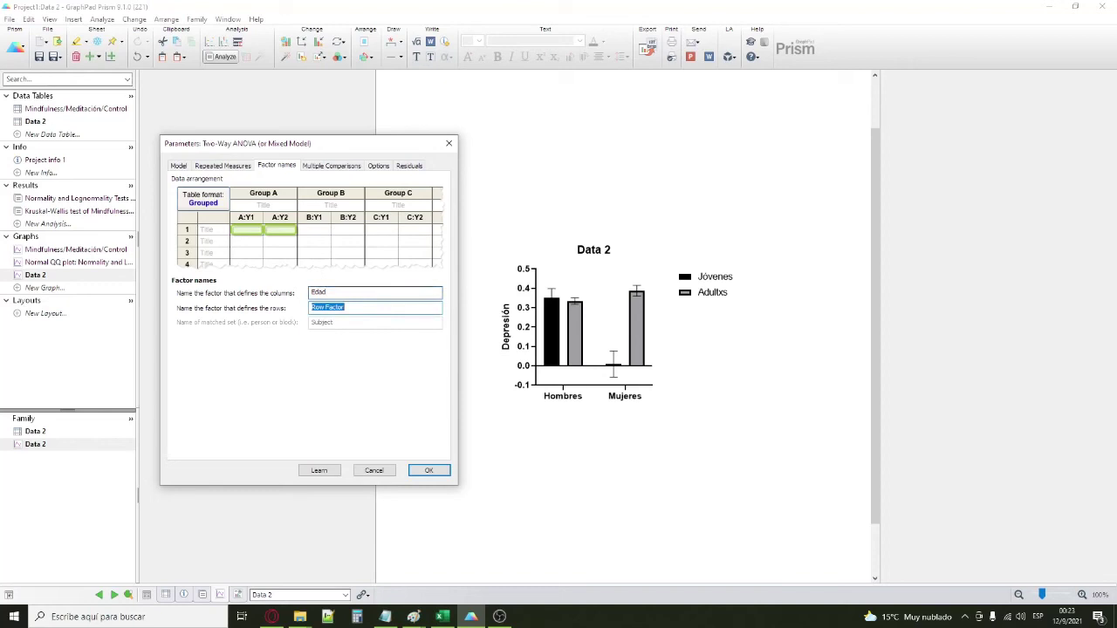
{"action": "type", "text": "Sexo"}
- Try comparing each cell mean with the other cell mean in its column and in its row as the ANOVA's multiple comparisons
{"action": "left_click", "coordinate": [358, 165]}
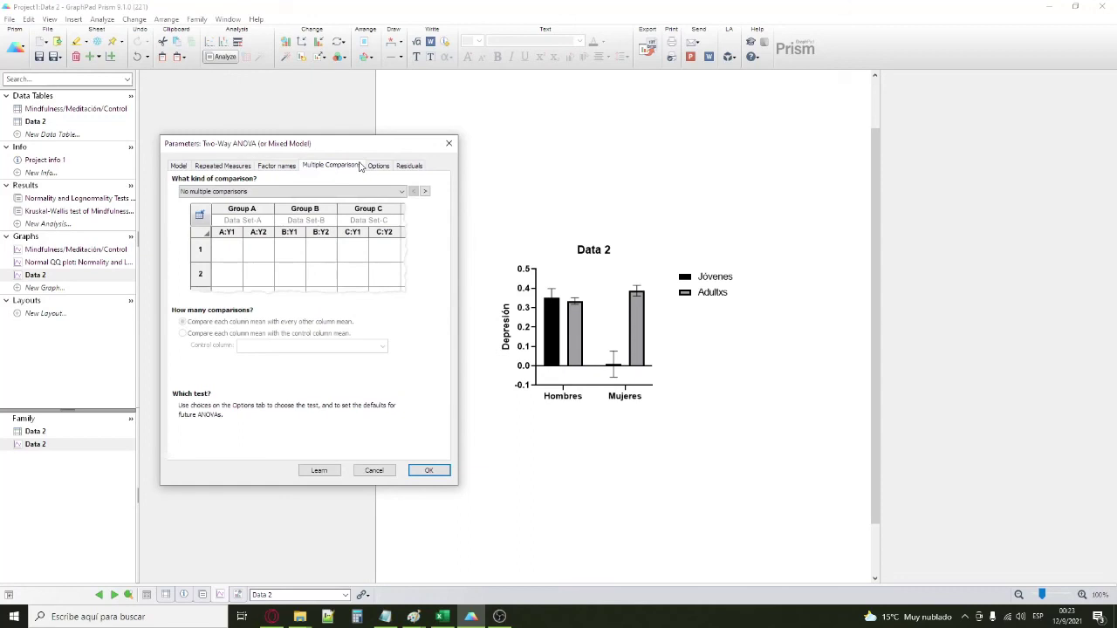
{"action": "left_click", "coordinate": [365, 192]}
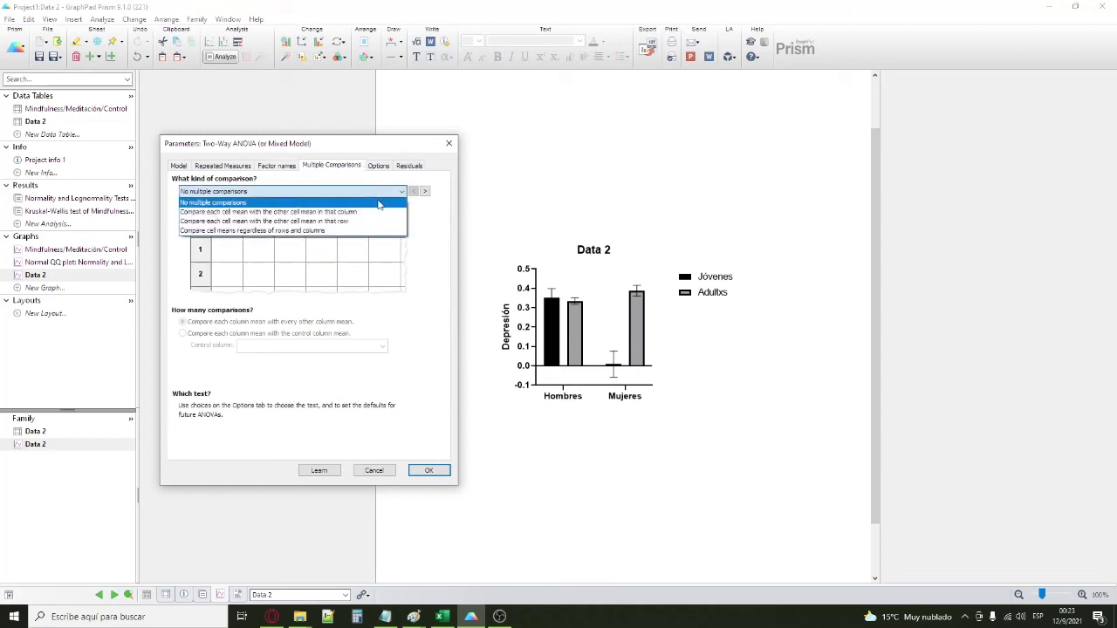
{"action": "left_click", "coordinate": [381, 212]}
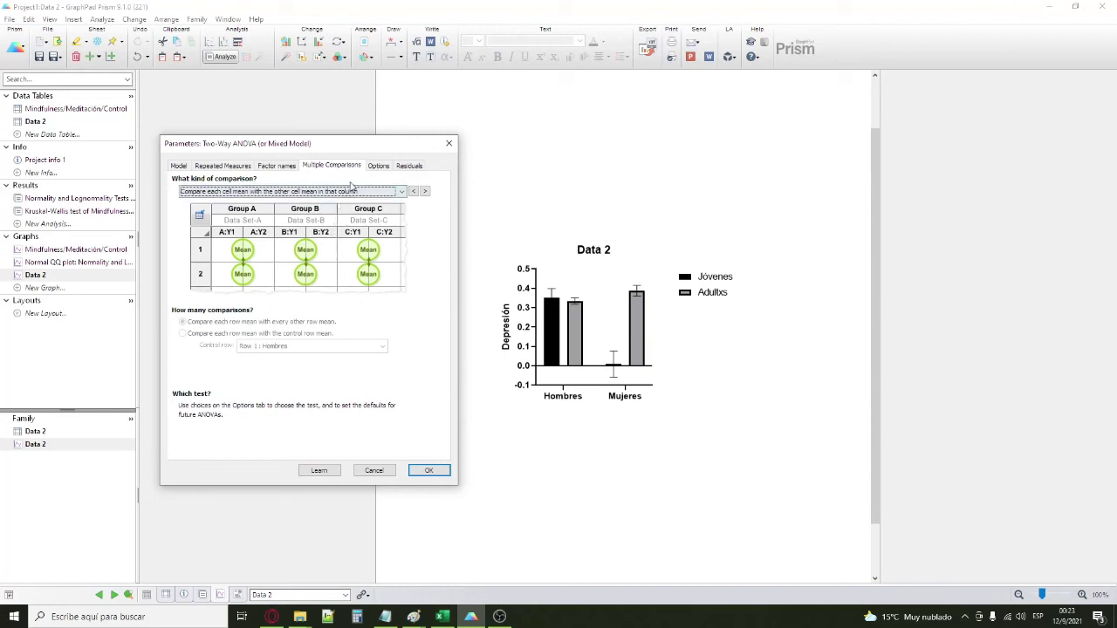
{"action": "left_click", "coordinate": [353, 191]}
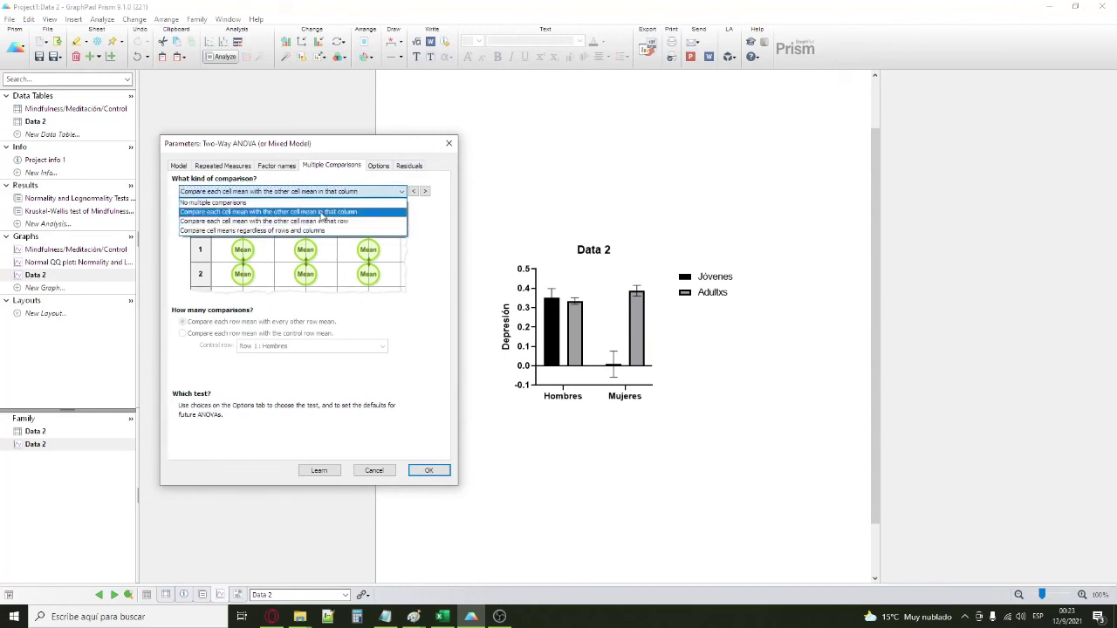
{"action": "left_click", "coordinate": [316, 221]}
{"action": "left_click", "coordinate": [334, 193]}
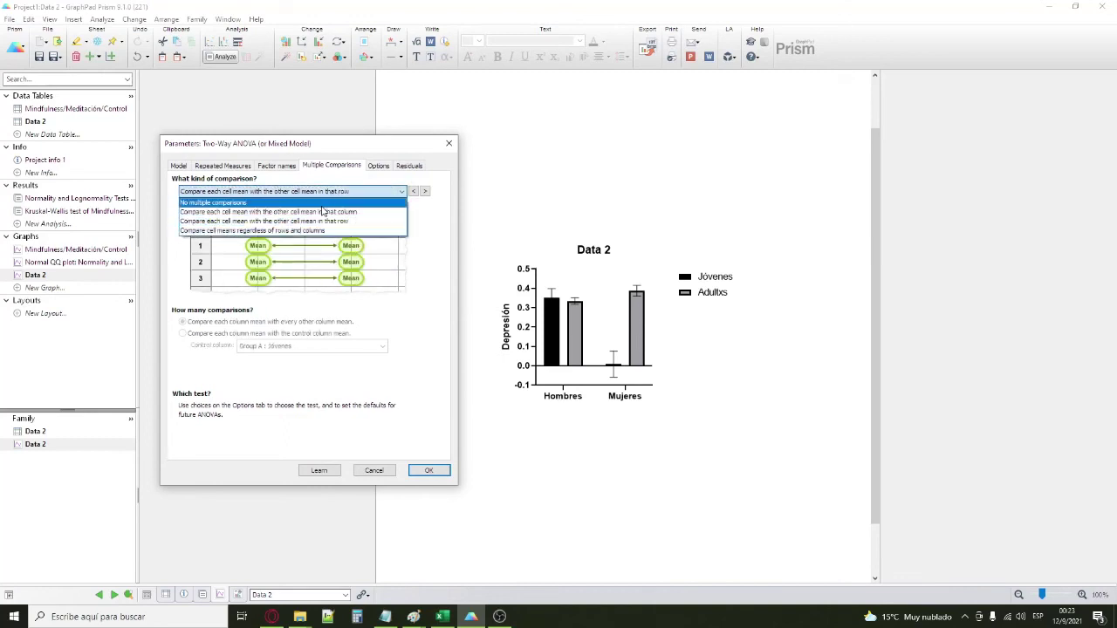
{"action": "left_click", "coordinate": [321, 212]}
{"action": "left_click", "coordinate": [321, 191]}
{"action": "left_click", "coordinate": [321, 212]}
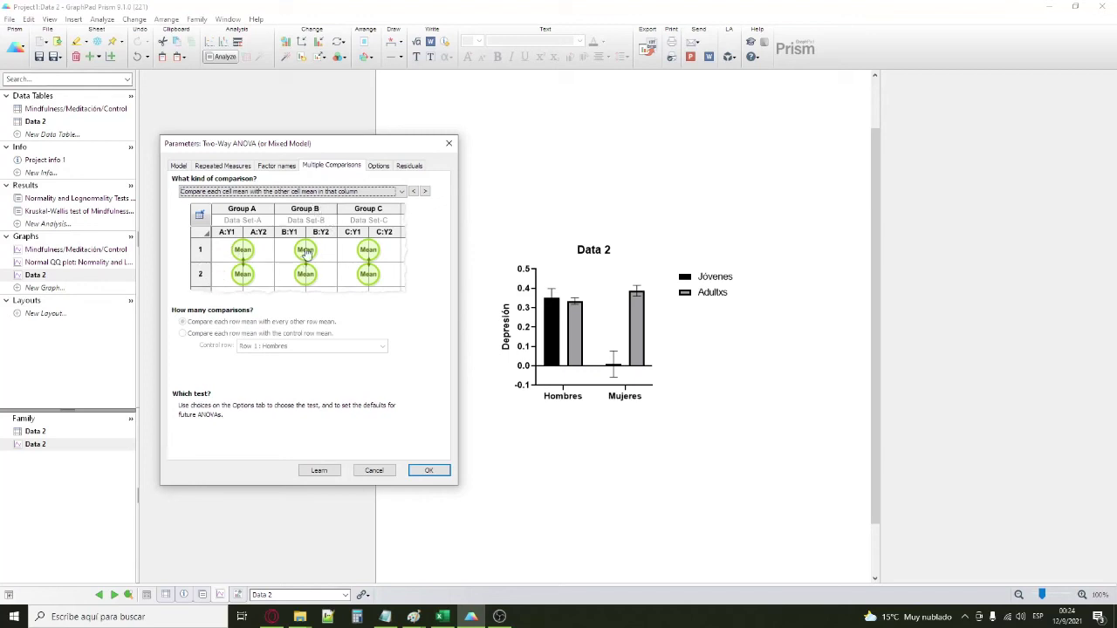
{"action": "left_click", "coordinate": [292, 192]}
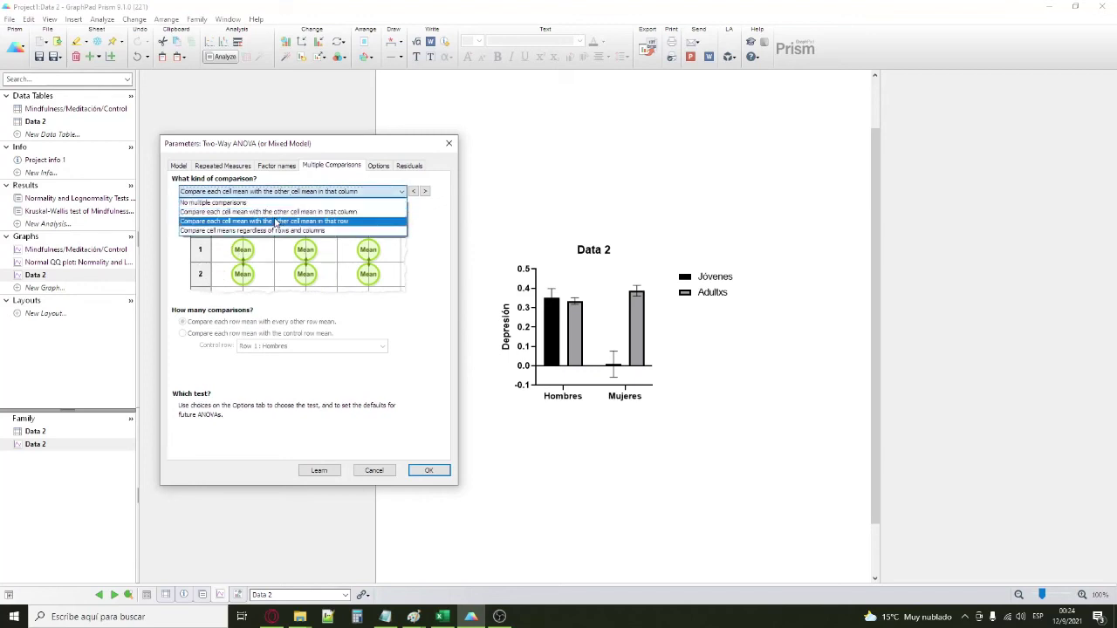
{"action": "left_click", "coordinate": [288, 217]}
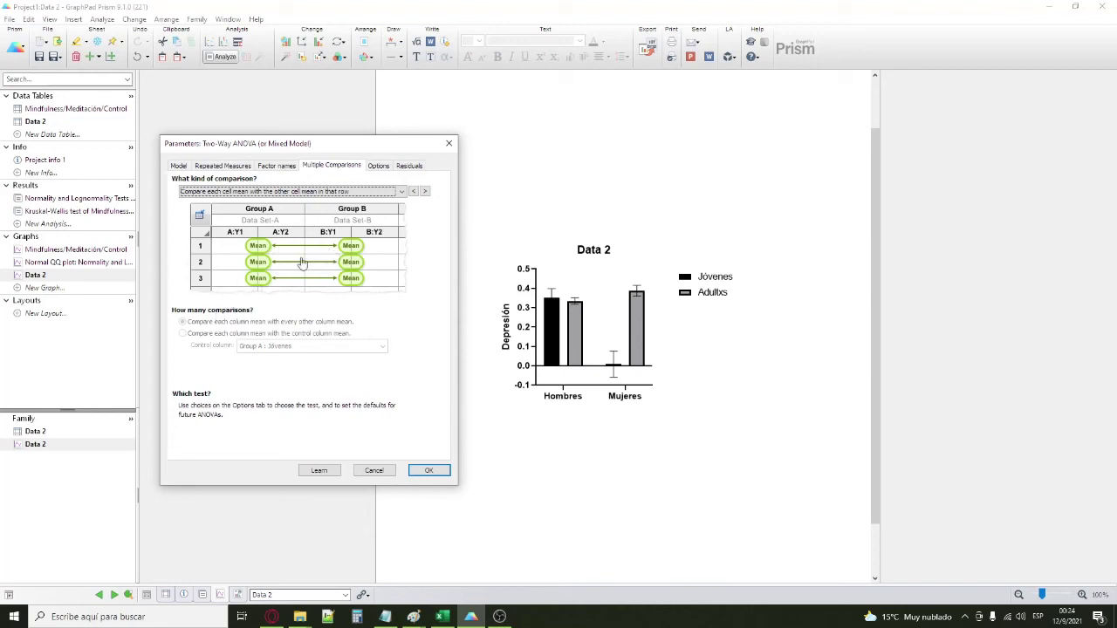
- Go through the comparison kinds, including cell means regardless of rows and columns, and return to comparing cell means within each column
{"action": "left_click", "coordinate": [425, 191]}
{"action": "left_click", "coordinate": [414, 191]}
{"action": "left_click", "coordinate": [425, 191]}
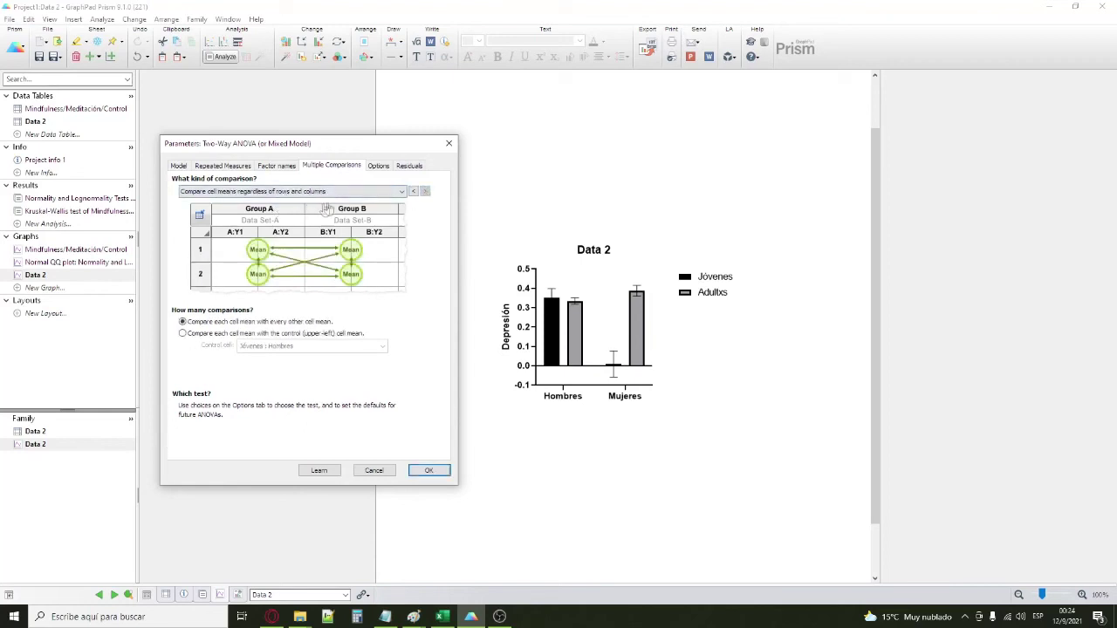
{"action": "left_click", "coordinate": [425, 191]}
{"action": "left_click", "coordinate": [425, 191]}
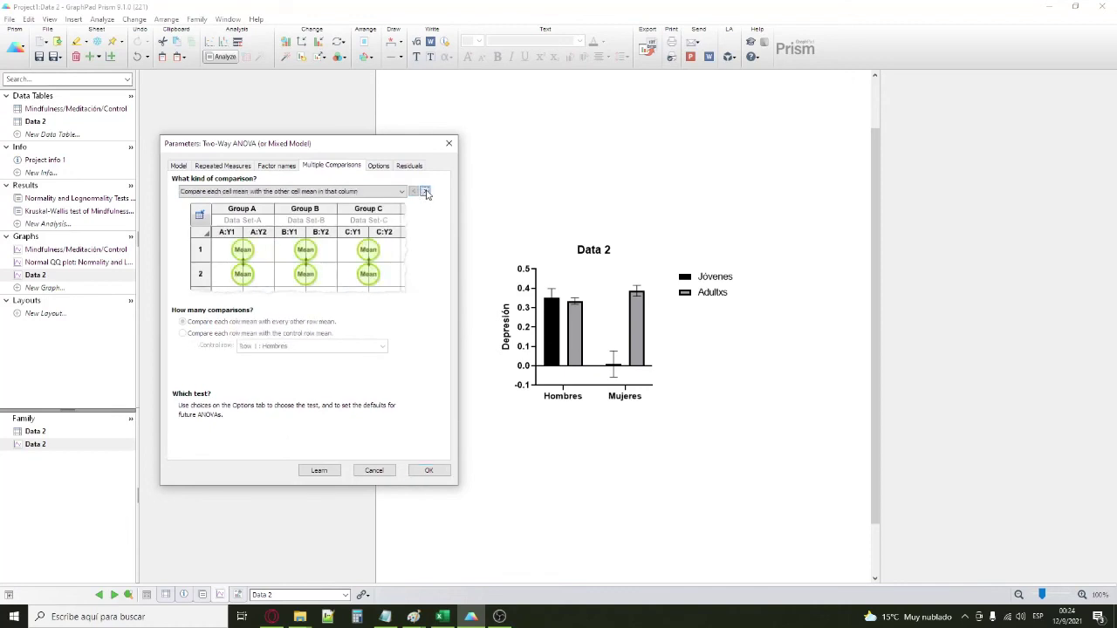
{"action": "left_click", "coordinate": [426, 191]}
{"action": "left_click", "coordinate": [414, 192]}
- Review the multiple comparisons test options, residual plots and model settings, and run the two-way ANOVA
{"action": "left_click", "coordinate": [375, 165]}
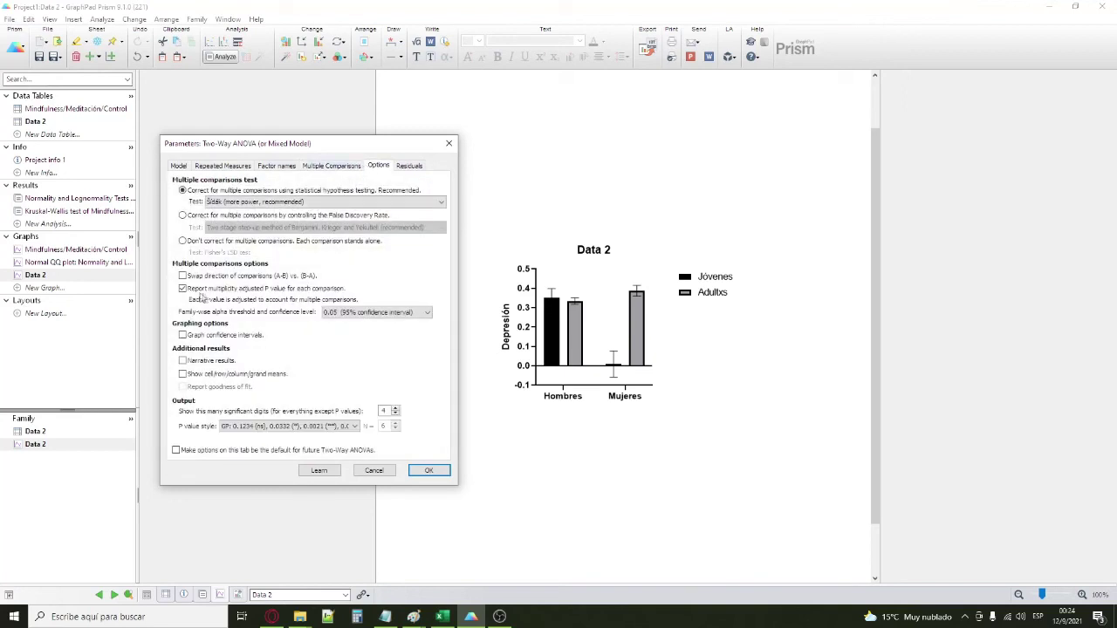
{"action": "left_click", "coordinate": [419, 169]}
{"action": "left_click", "coordinate": [379, 168]}
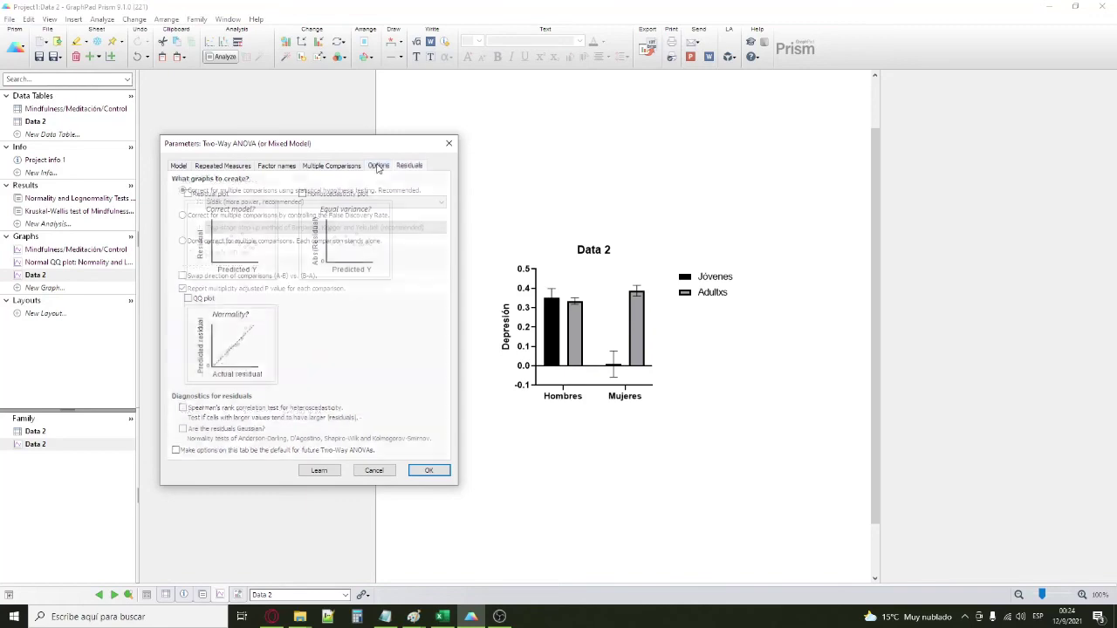
{"action": "left_click", "coordinate": [178, 167]}
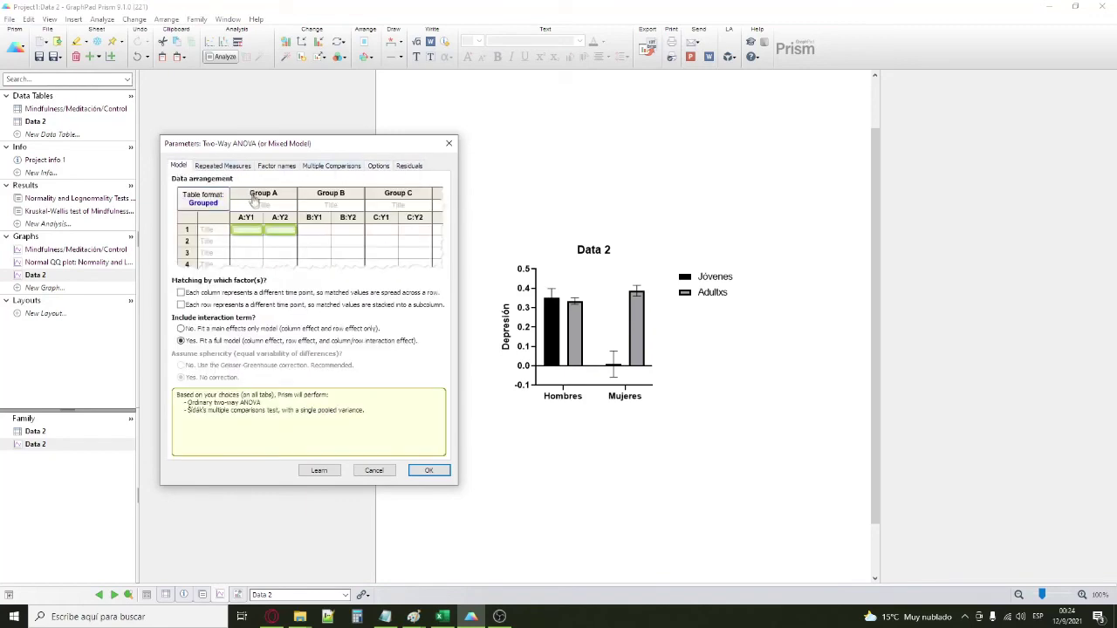
{"action": "left_click", "coordinate": [437, 471]}
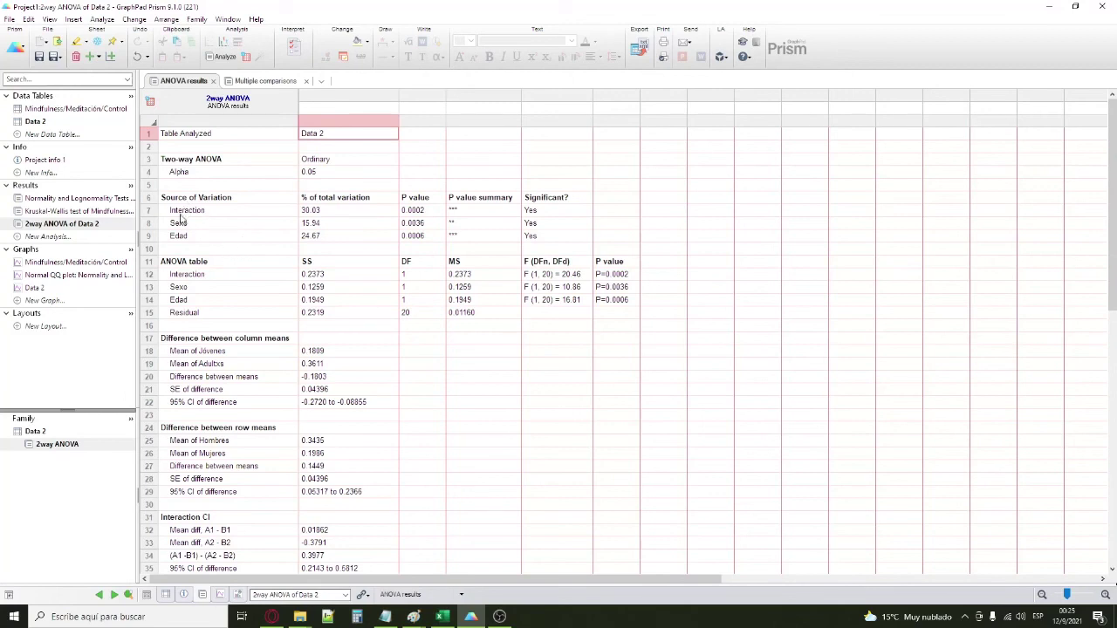
- Examine the Interaction, Sexo and Edad sources of variation in the ANOVA results, including the interaction's P value and significance
{"action": "left_click", "coordinate": [178, 216]}
{"action": "key", "text": "Up"}
{"action": "left_click", "coordinate": [184, 214]}
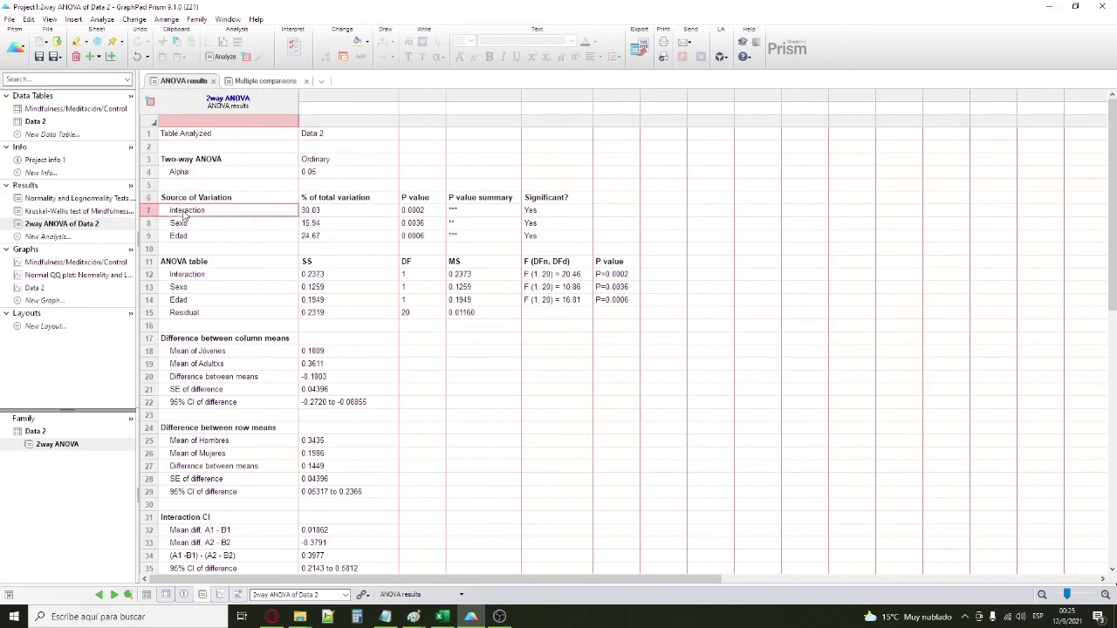
{"action": "left_click", "coordinate": [418, 213]}
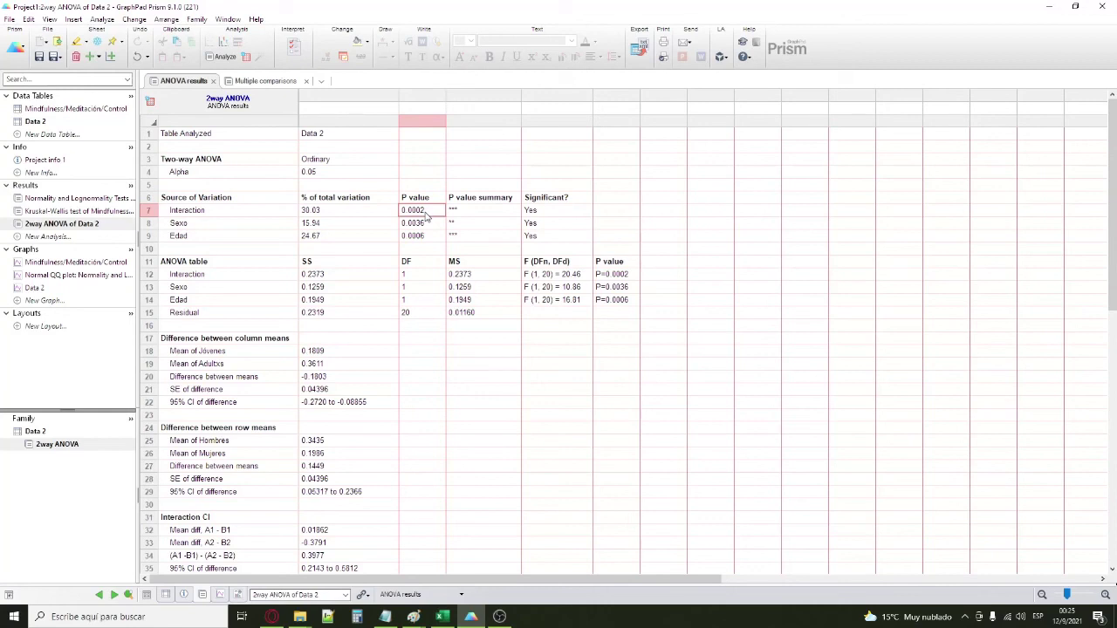
{"action": "left_click", "coordinate": [232, 214]}
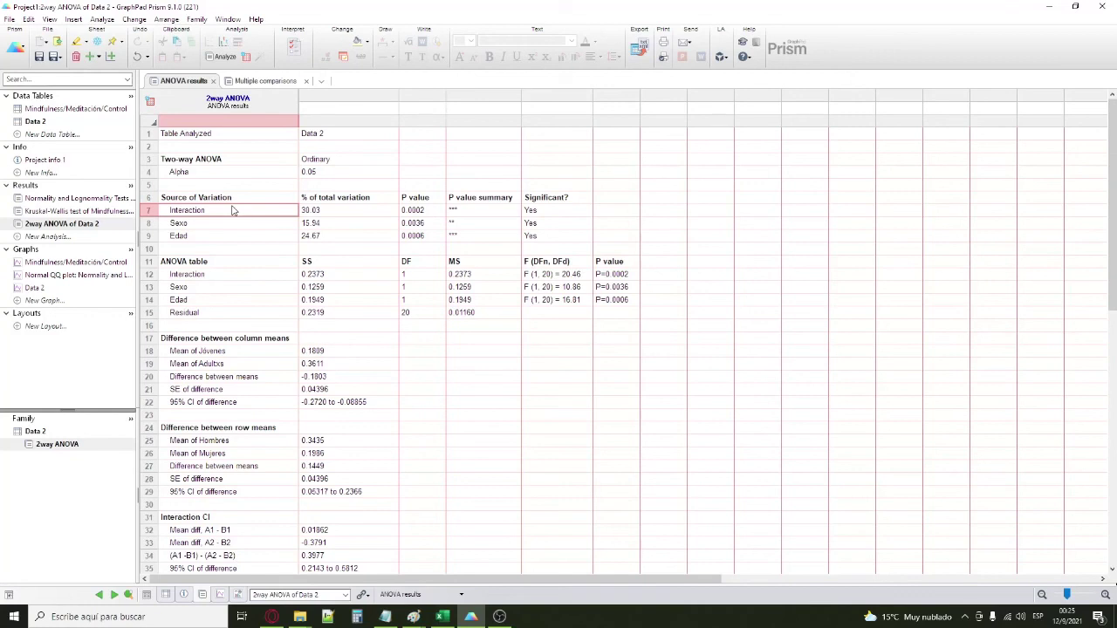
{"action": "left_click", "coordinate": [218, 224]}
{"action": "left_click", "coordinate": [214, 238]}
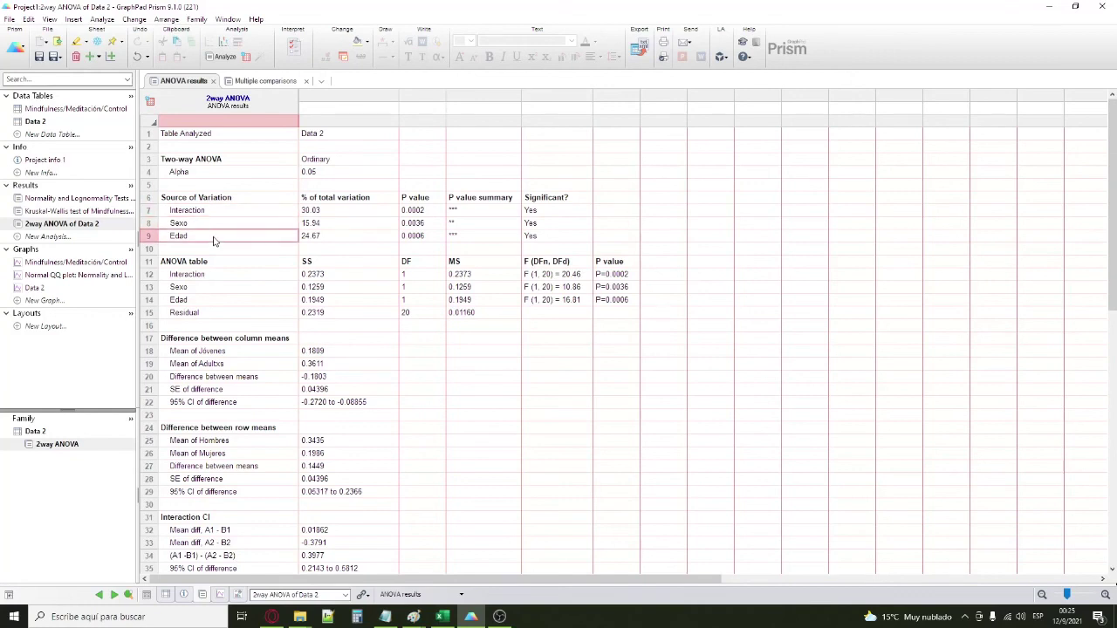
{"action": "left_click", "coordinate": [191, 211]}
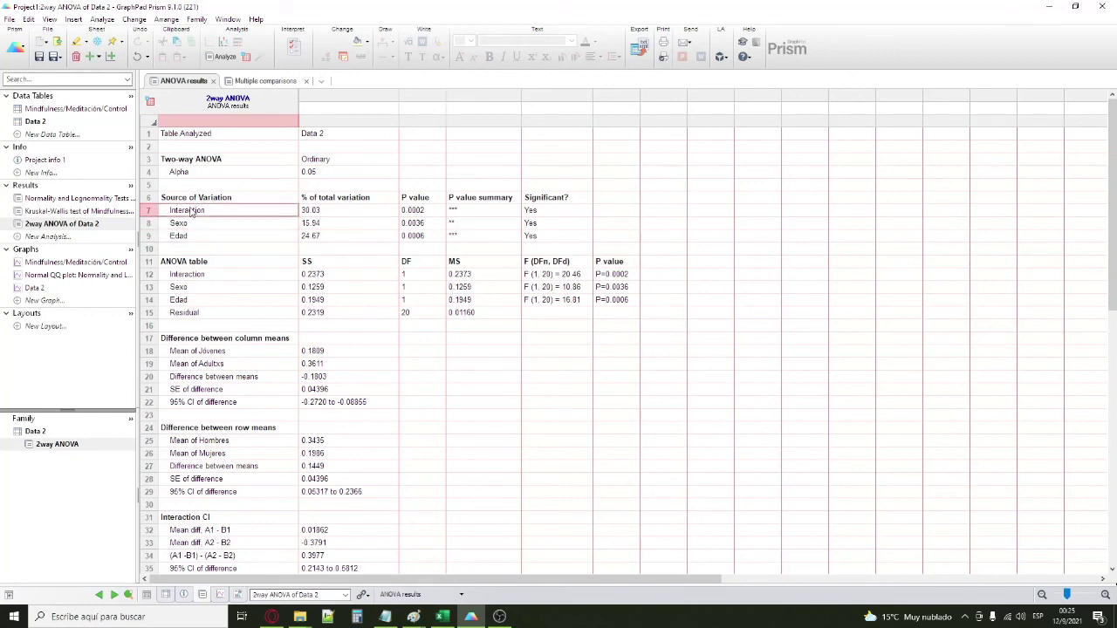
{"action": "left_click", "coordinate": [538, 214]}
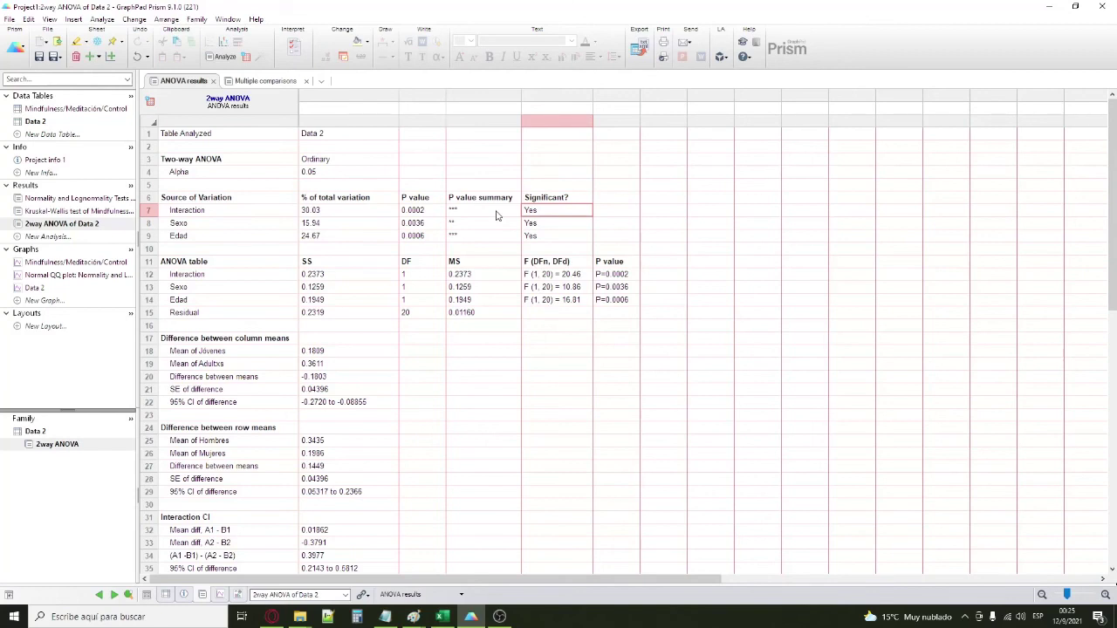
- Look through the project's existing graphs and show the Data 2 graph of Depresión for Hombres and Mujeres
{"action": "left_click", "coordinate": [77, 262]}
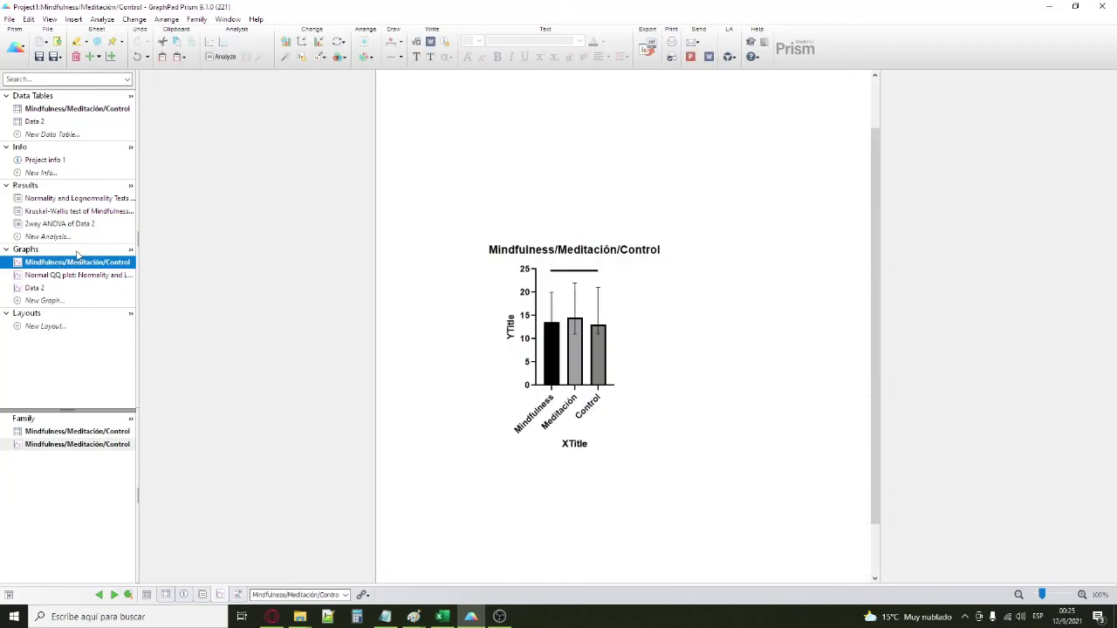
{"action": "left_click", "coordinate": [70, 275]}
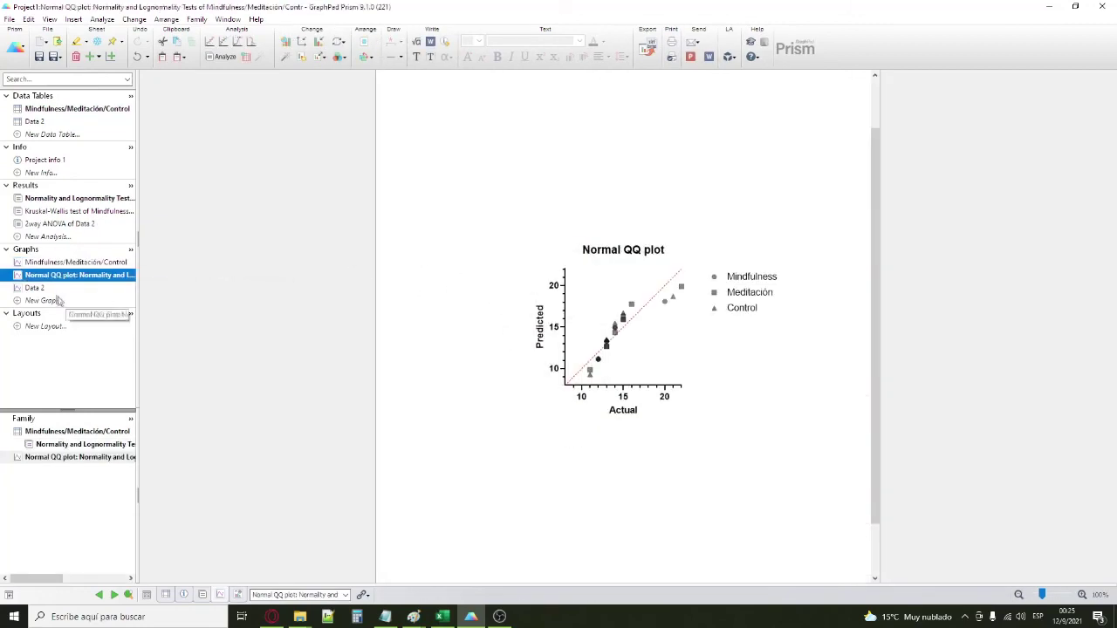
{"action": "left_click", "coordinate": [53, 288]}
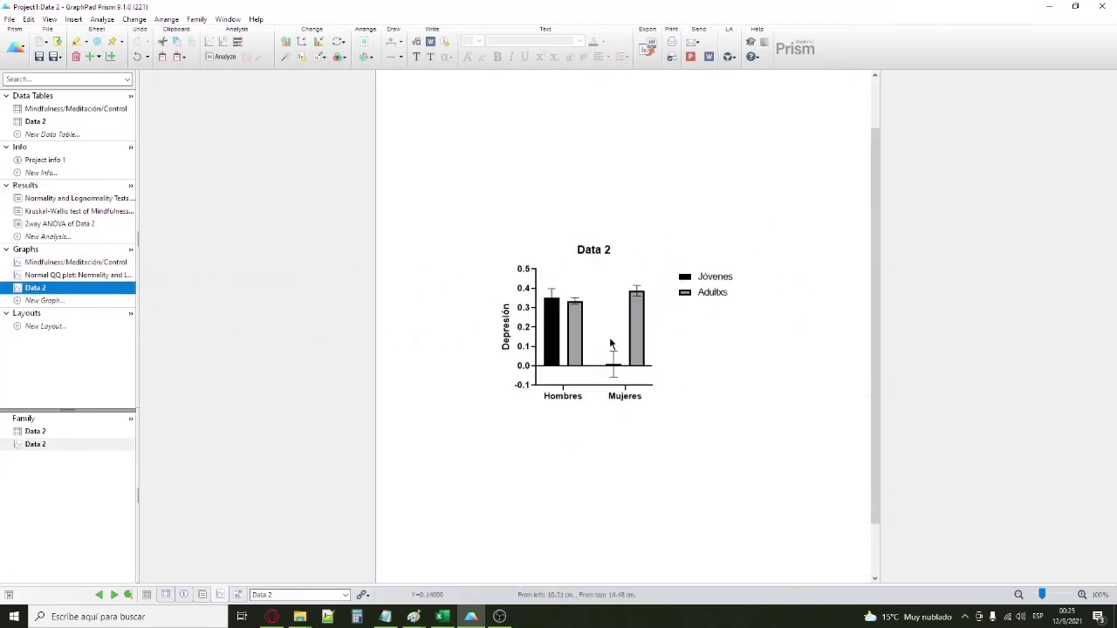